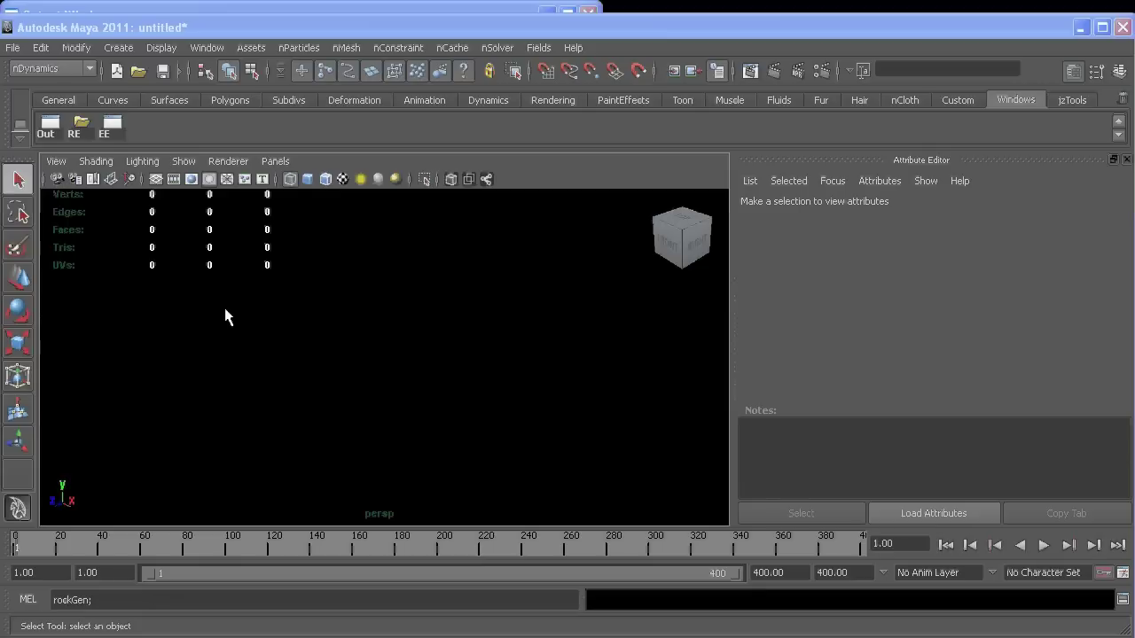
# - Load asteroidAssets.ma into the scene as a file reference through the Reference Editor
pyautogui.click(77, 130)
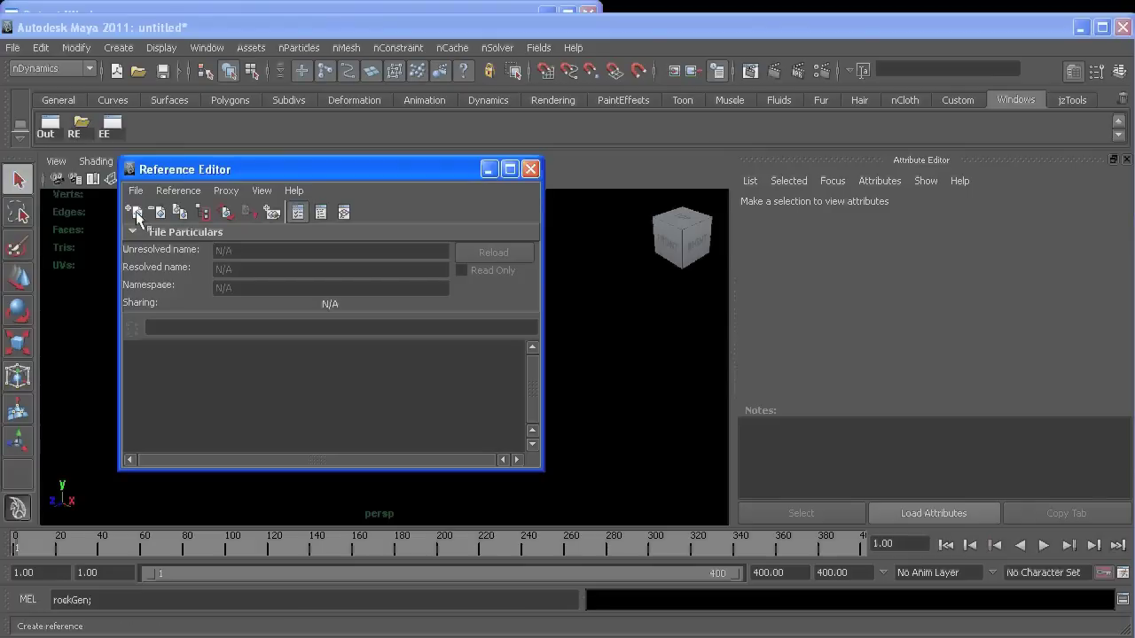
pyautogui.click(136, 213)
pyautogui.click(141, 122)
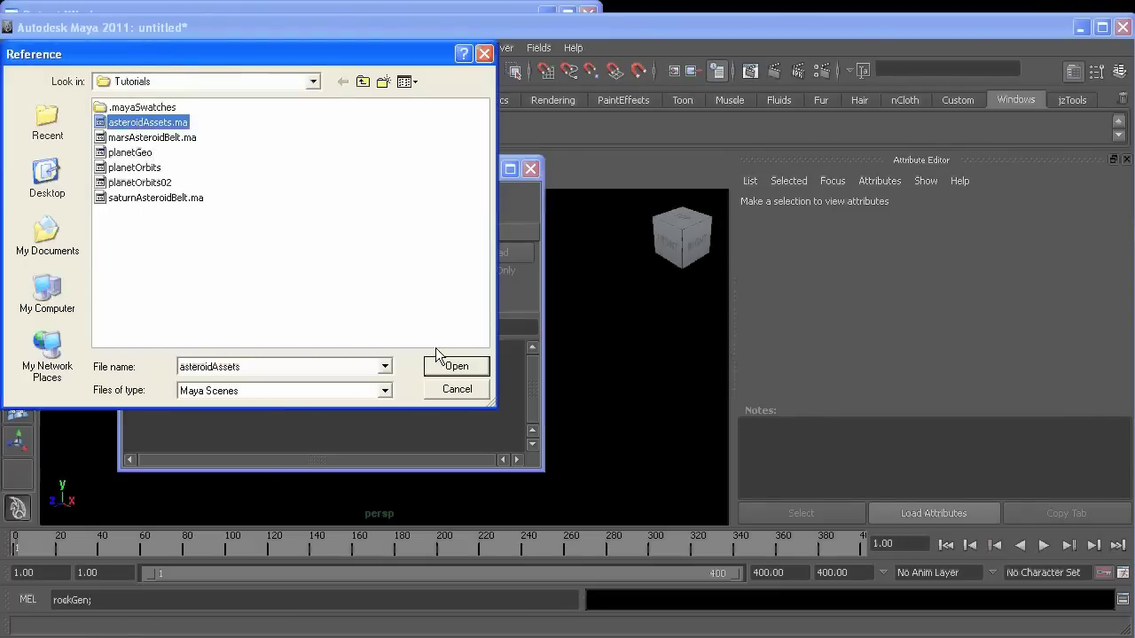
pyautogui.click(448, 364)
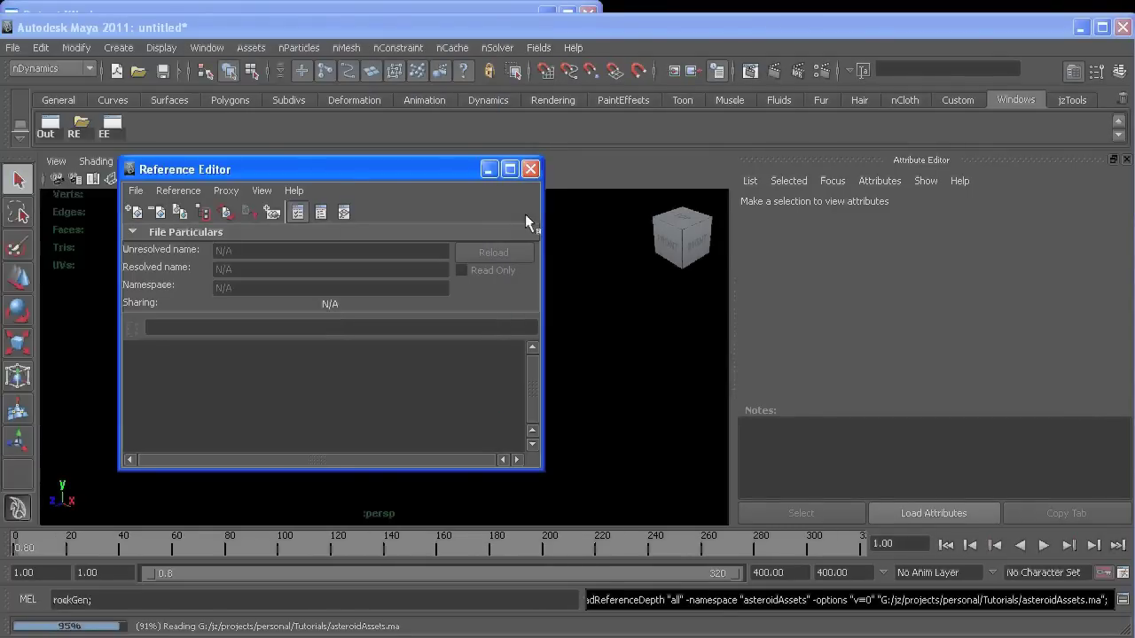
# - Close the Reference Editor and orbit in wireframe view to locate the referenced asteroids
pyautogui.click(530, 169)
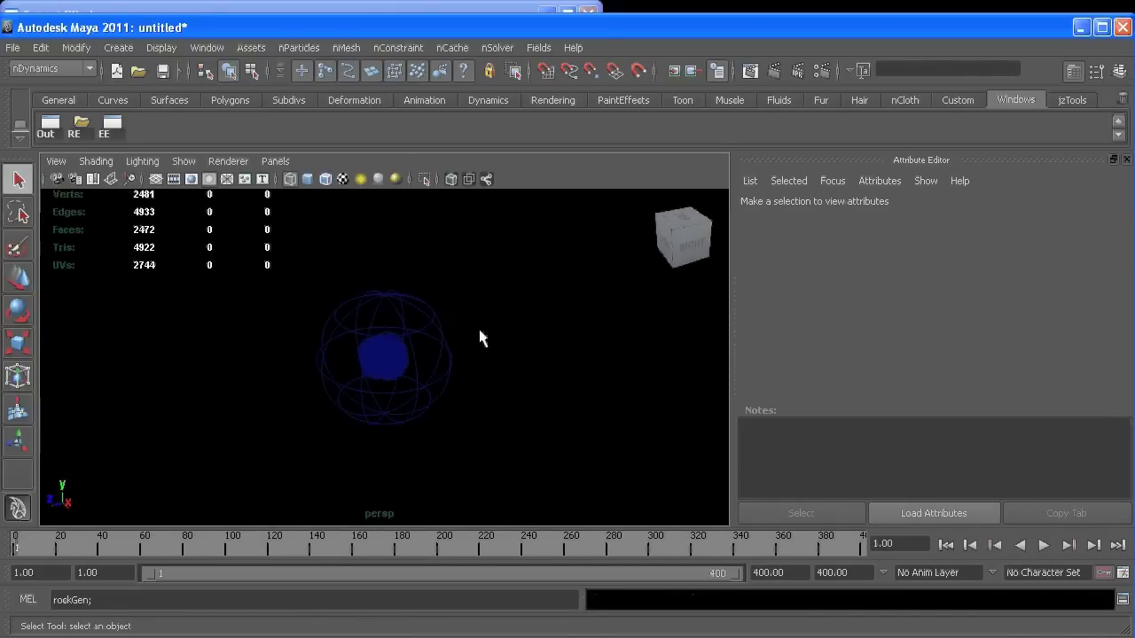
pyautogui.press('6')
pyautogui.keyDown('alt'); pyautogui.moveTo(499, 360); pyautogui.dragTo(385, 325); pyautogui.keyUp('alt')
pyautogui.keyDown('alt'); pyautogui.moveTo(385, 324); pyautogui.dragTo(448, 354, button='right'); pyautogui.keyUp('alt')
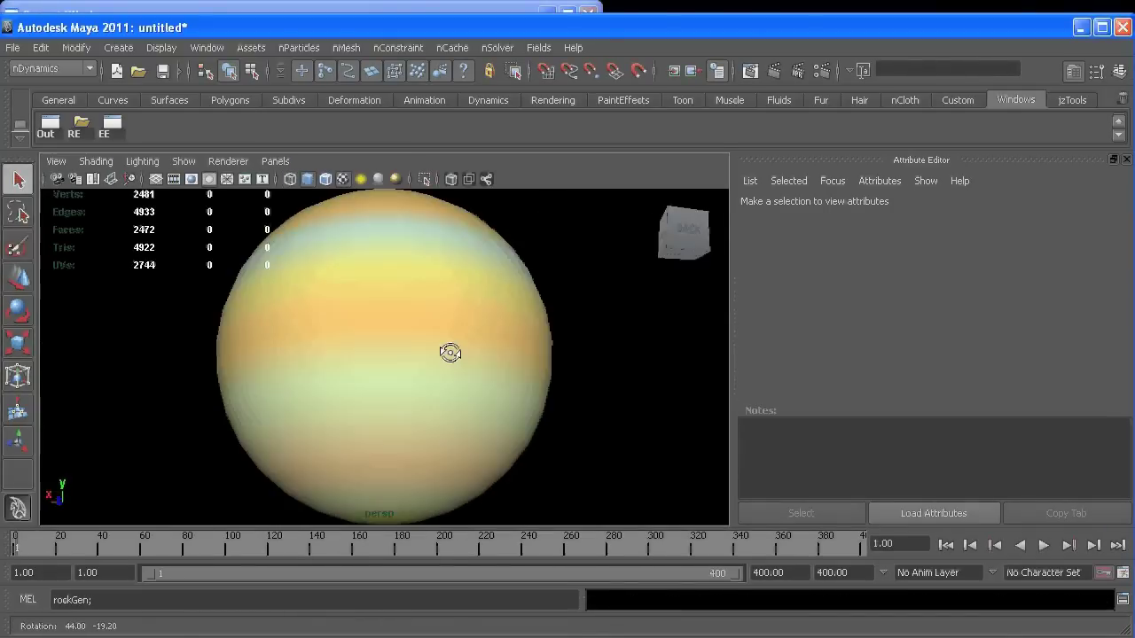
pyautogui.keyDown('alt'); pyautogui.moveTo(449, 355); pyautogui.dragTo(419, 379); pyautogui.keyUp('alt')
pyautogui.press('4')
pyautogui.keyDown('alt'); pyautogui.moveTo(420, 379); pyautogui.dragTo(666, 465, button='right'); pyautogui.keyUp('alt')
pyautogui.keyDown('alt'); pyautogui.moveTo(666, 464); pyautogui.dragTo(482, 384); pyautogui.keyUp('alt')
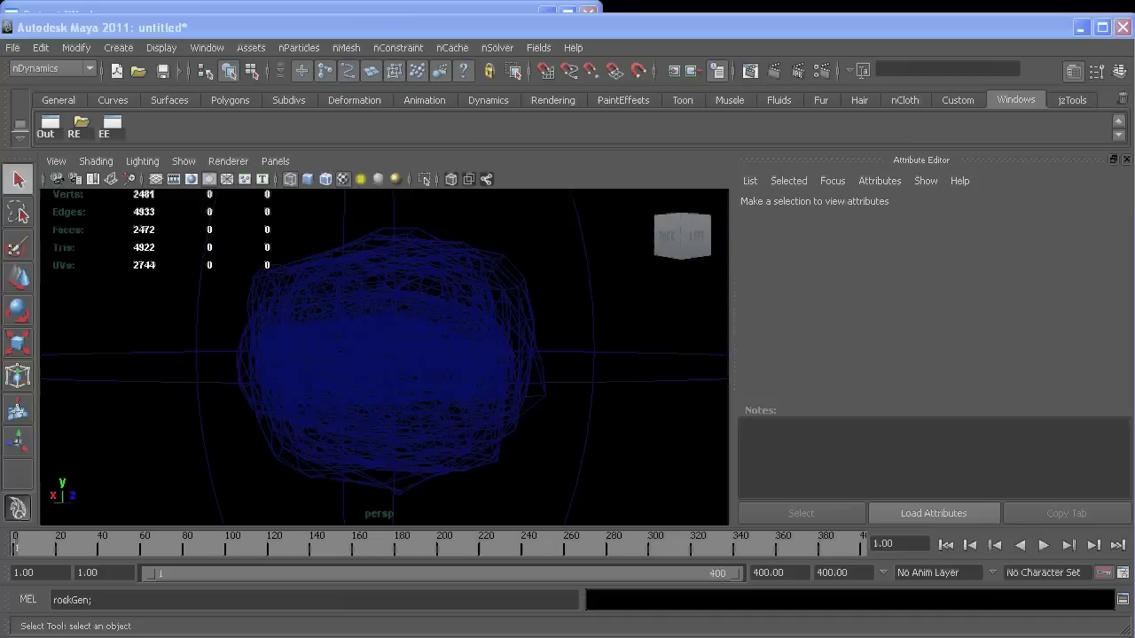
# - Select bolderGroup1 and hide it, leaving only the planet and one asteroid
pyautogui.click(294, 306)
pyautogui.keyDown('alt'); pyautogui.moveTo(294, 306); pyautogui.dragTo(299, 252); pyautogui.keyUp('alt')
pyautogui.hotkey('ctrl', 'z')
pyautogui.keyDown('alt'); pyautogui.moveTo(461, 297); pyautogui.dragTo(395, 289, button='right'); pyautogui.keyUp('alt')
pyautogui.keyDown('alt'); pyautogui.moveTo(395, 289); pyautogui.dragTo(430, 357); pyautogui.keyUp('alt')
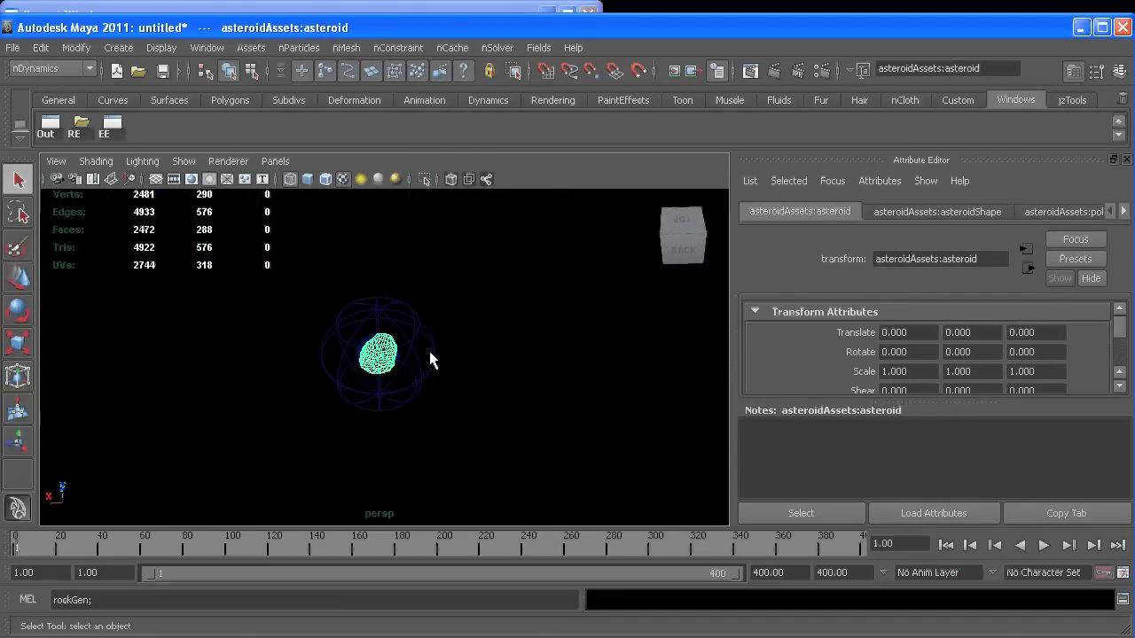
# - Create a NURBS circle and scale it uniformly to about 12.7 around the planet
pyautogui.press('5')
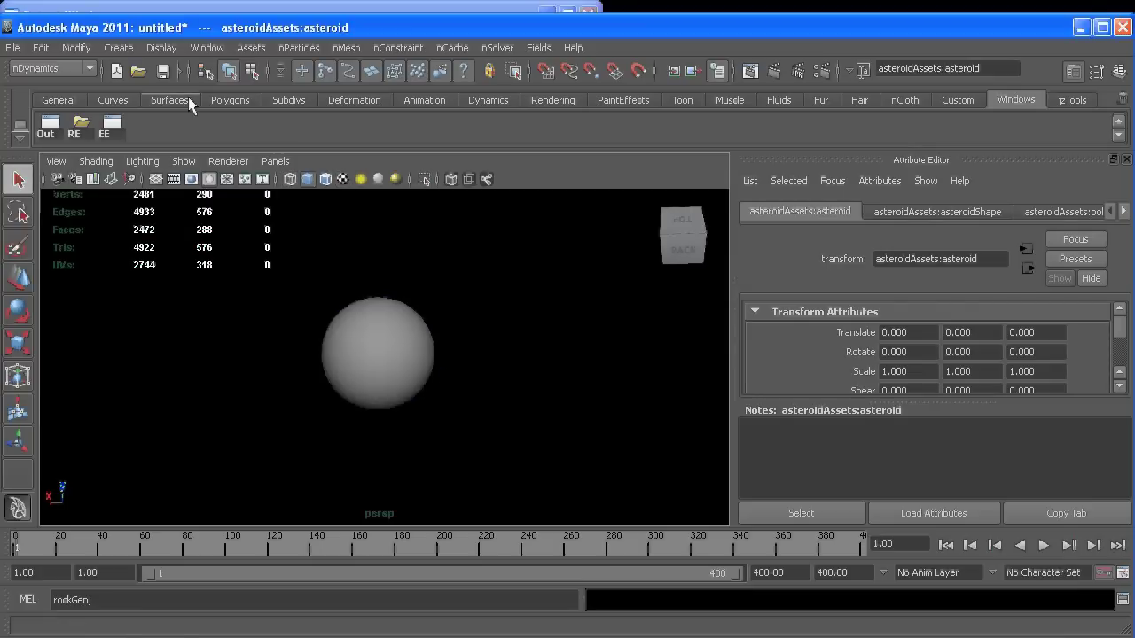
pyautogui.click(122, 103)
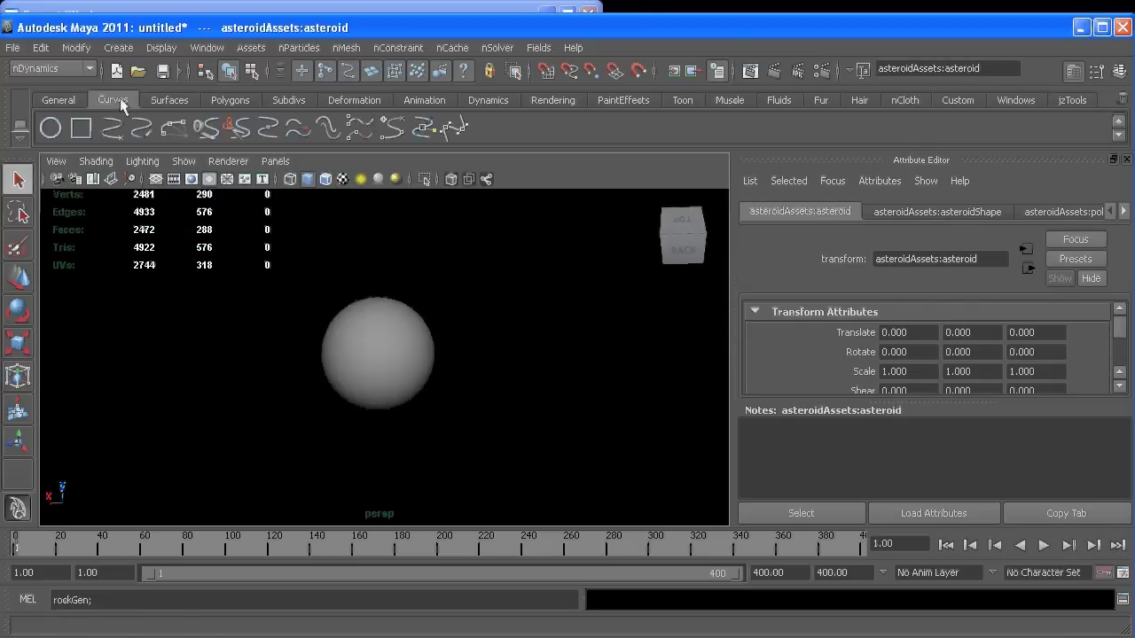
pyautogui.click(50, 128)
pyautogui.press('r')
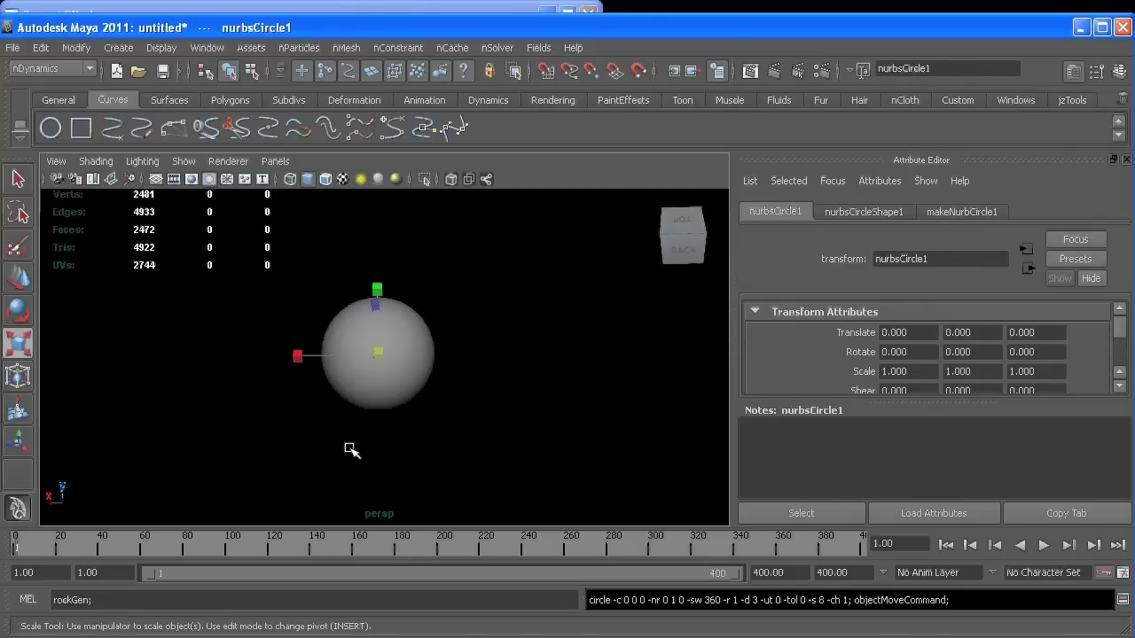
pyautogui.moveTo(351, 451); pyautogui.dragTo(589, 447, button='middle')
pyautogui.keyDown('alt'); pyautogui.moveTo(588, 447); pyautogui.dragTo(509, 418); pyautogui.keyUp('alt')
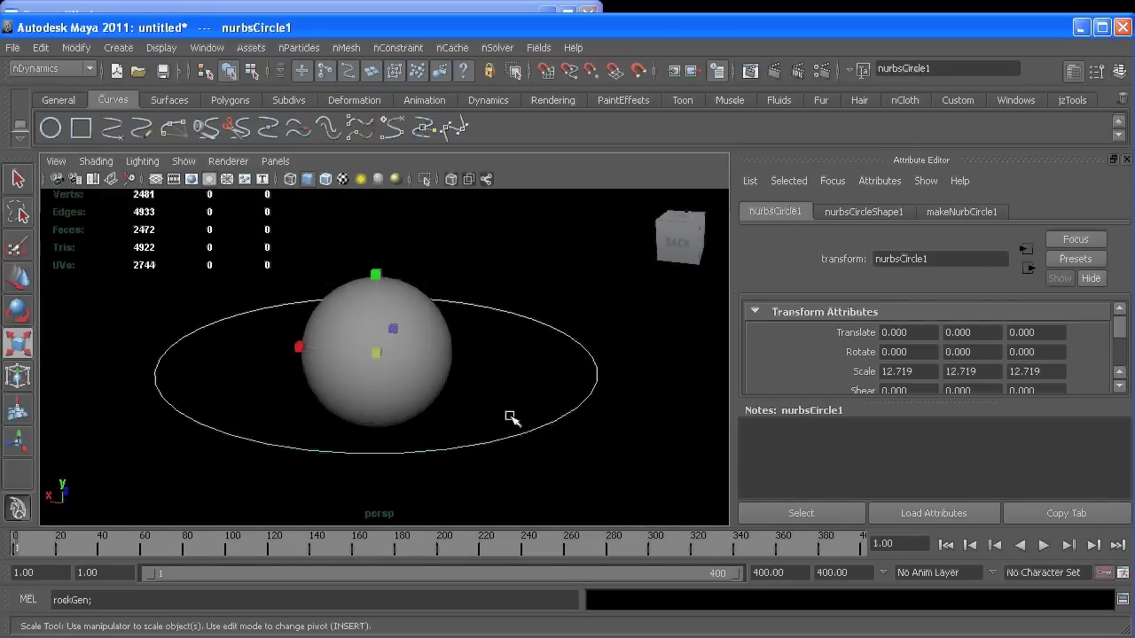
# - Emit nParticles from the circle with the emitter Rate set to 10000 particles per second
pyautogui.click(297, 48)
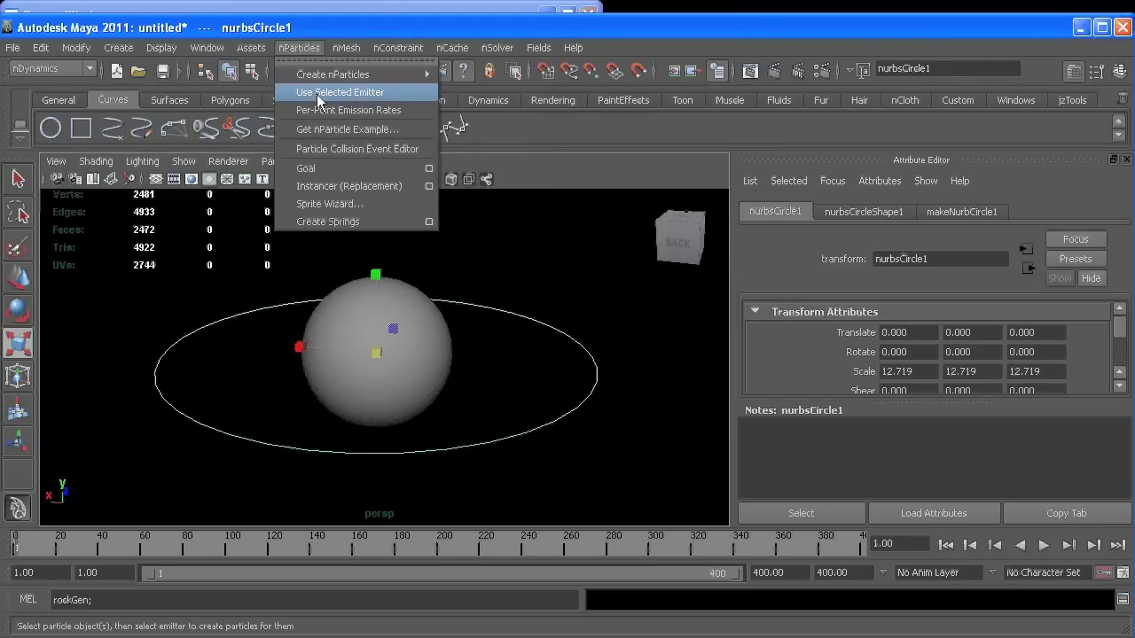
pyautogui.moveTo(329, 78)
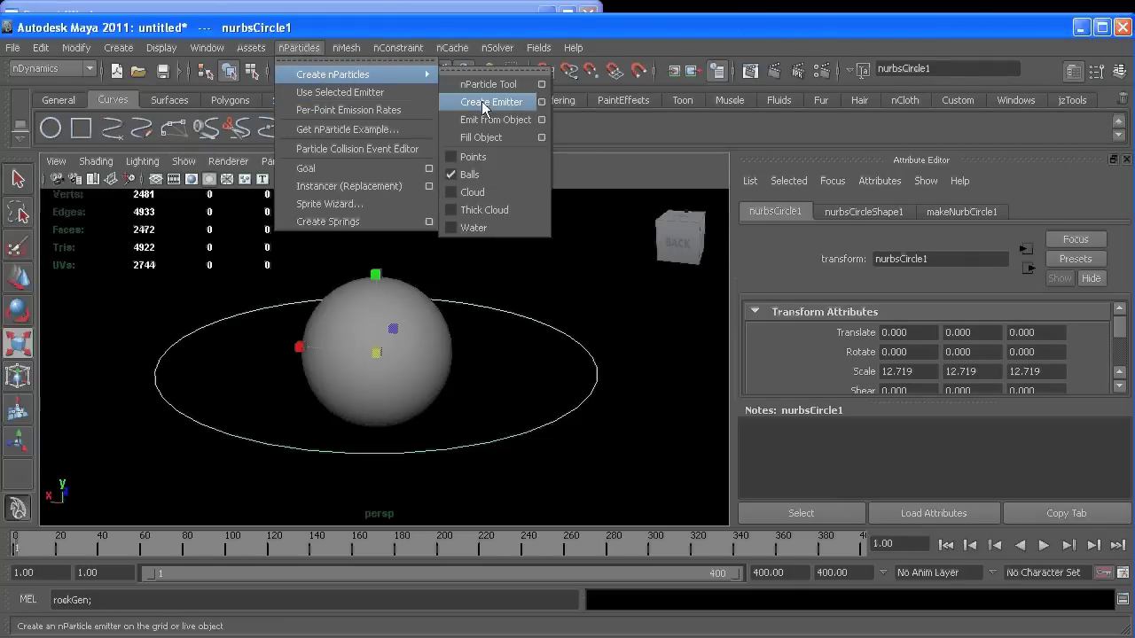
pyautogui.click(542, 118)
pyautogui.click(463, 236)
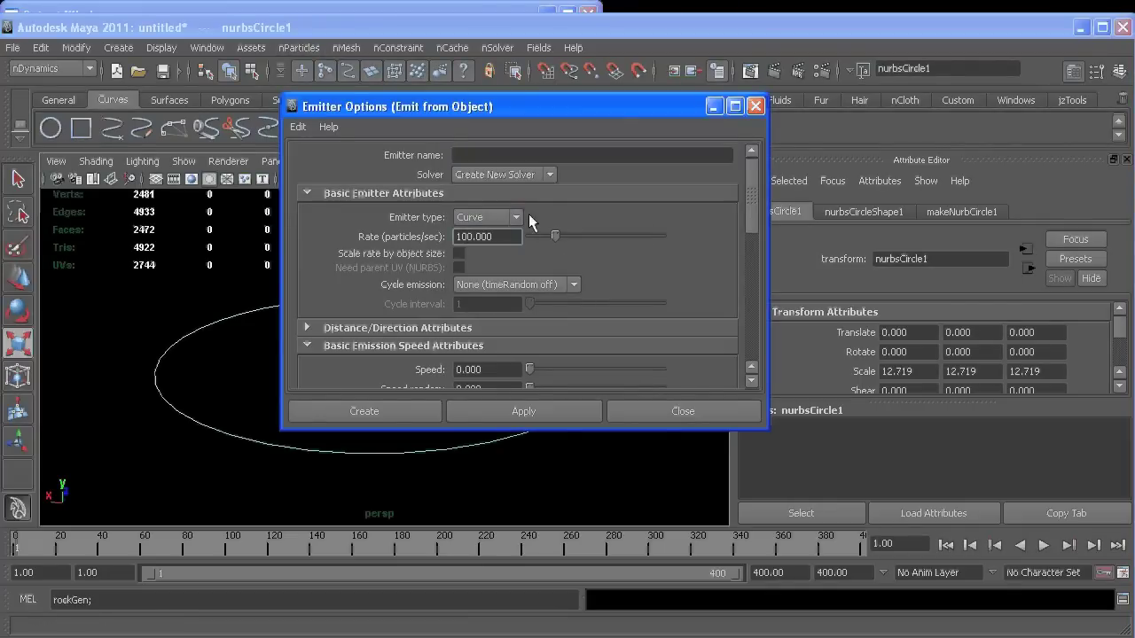
pyautogui.write('00')
pyautogui.scroll(-1, 489, 249)
pyautogui.scroll(-1, 465, 245)
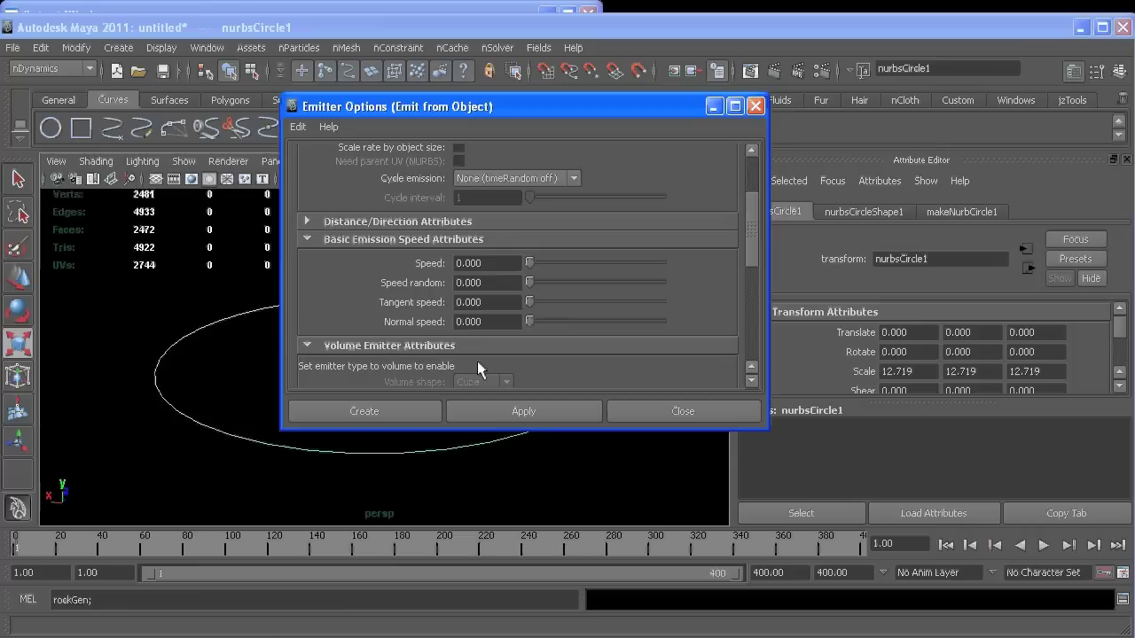
pyautogui.scroll(-1, 477, 360)
pyautogui.scroll(-1, 475, 361)
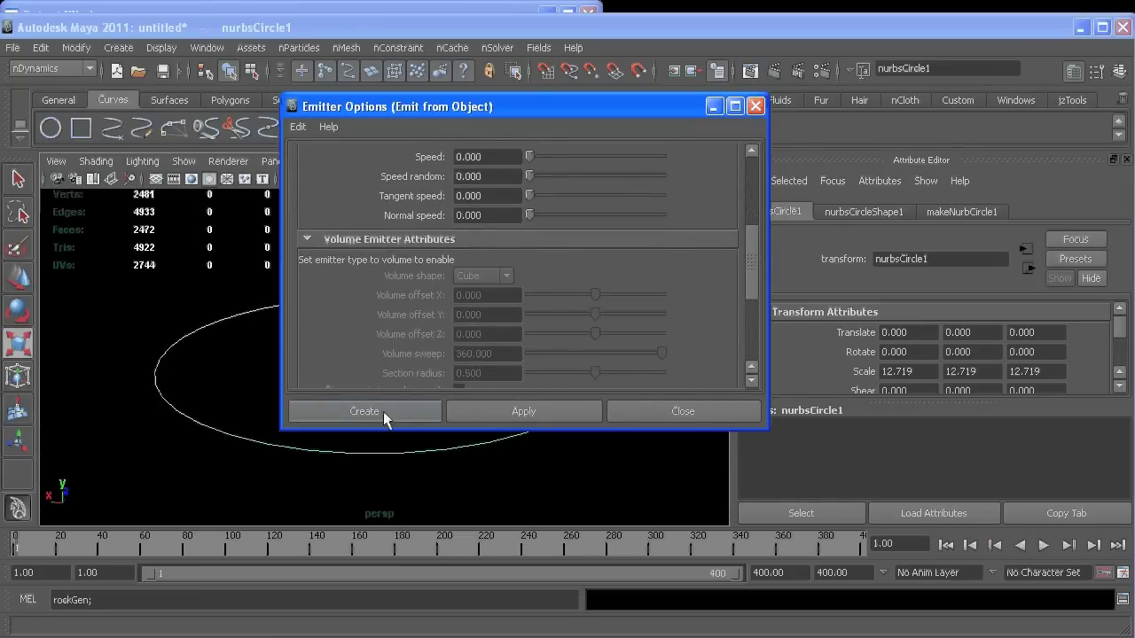
pyautogui.click(383, 411)
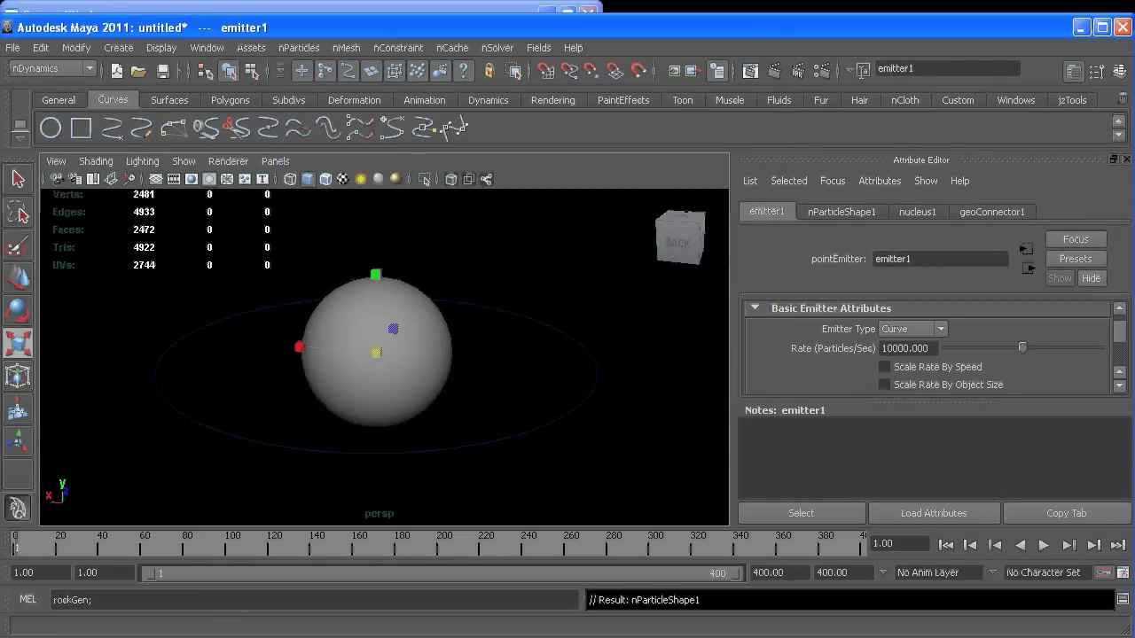
# - Select nParticle1 in the Outliner and review the nucleus1 solver settings
pyautogui.hotkey('shift', 'o')
pyautogui.click(597, 454)
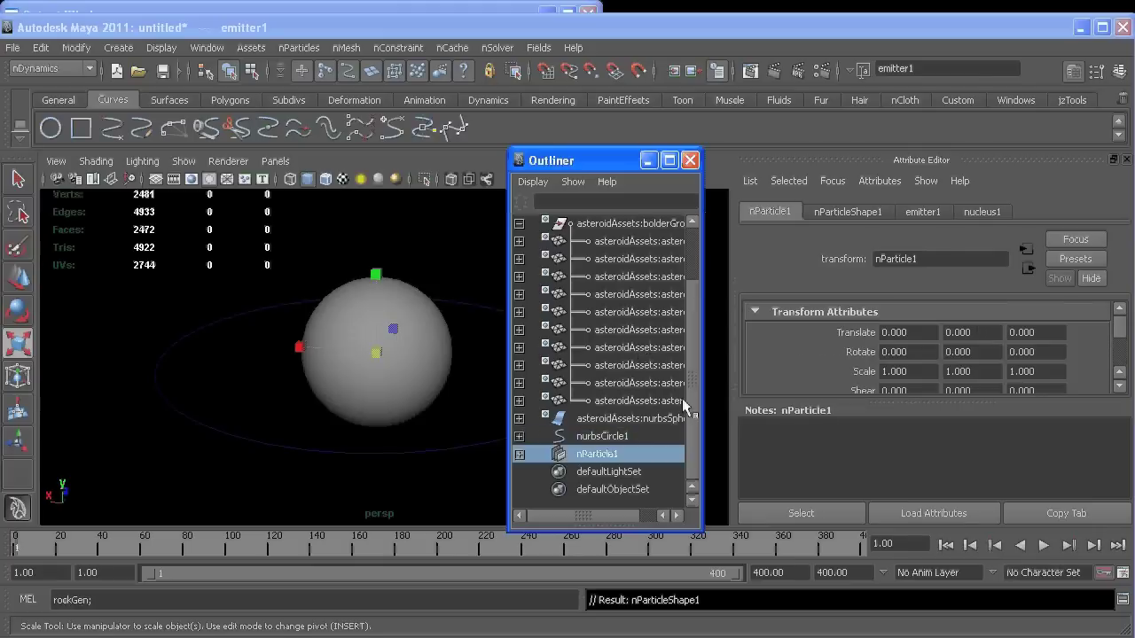
pyautogui.click(958, 215)
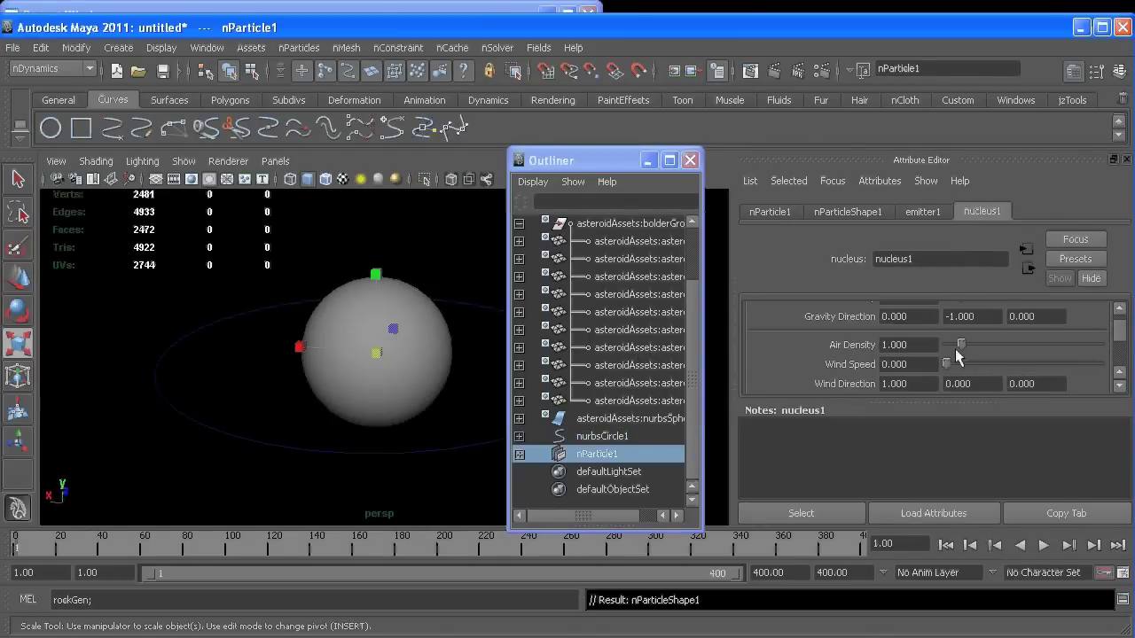
pyautogui.scroll(3, 936, 365)
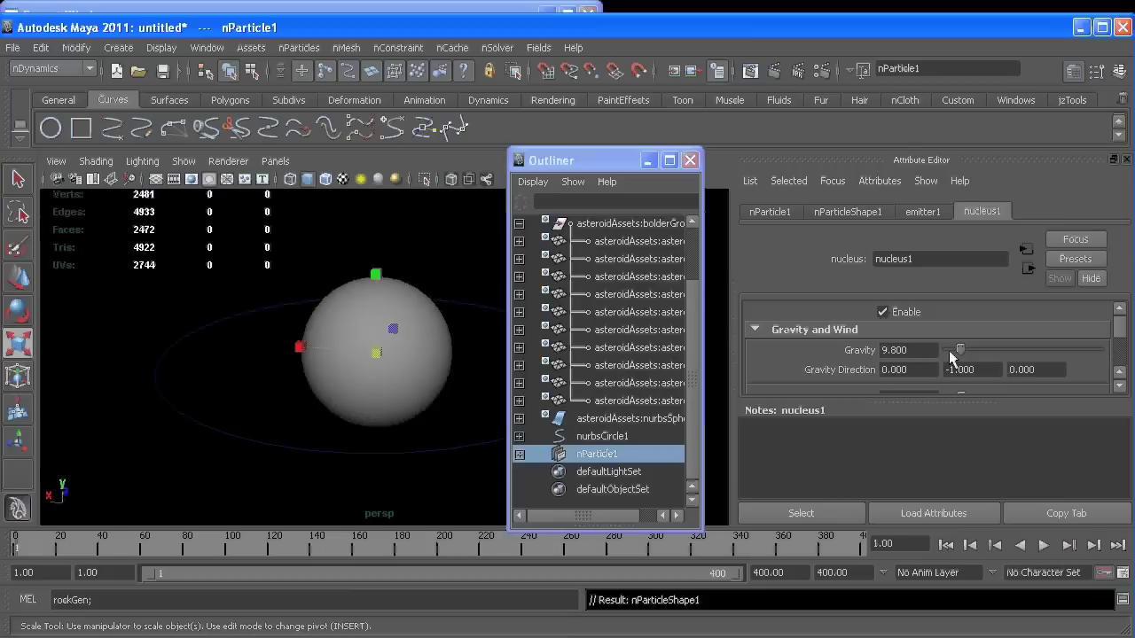
pyautogui.scroll(-3, 898, 361)
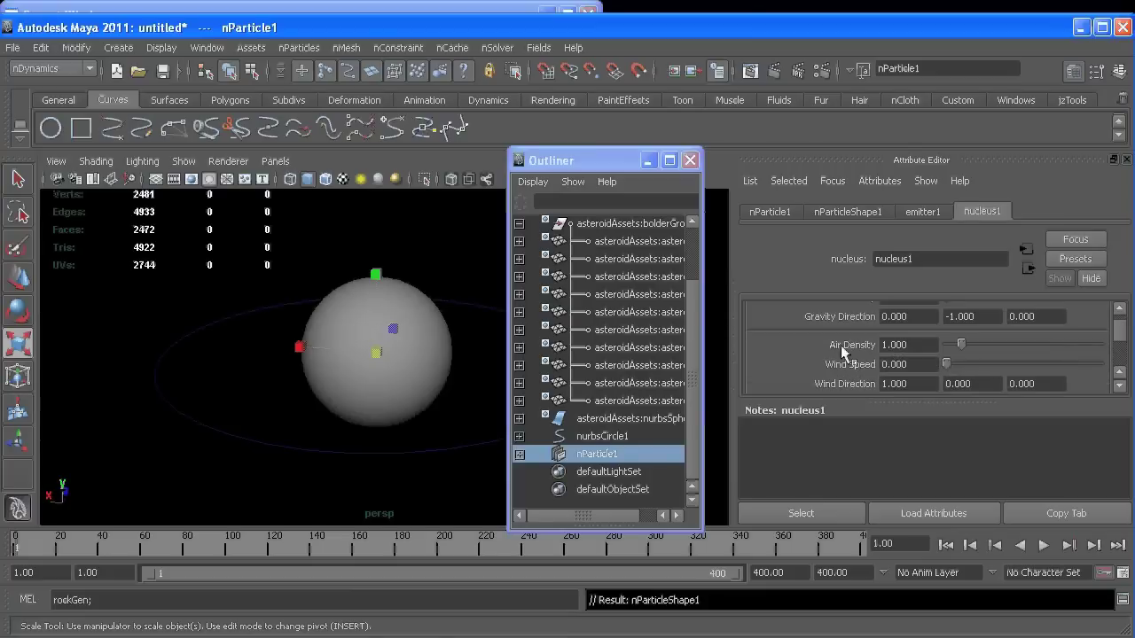
pyautogui.click(647, 161)
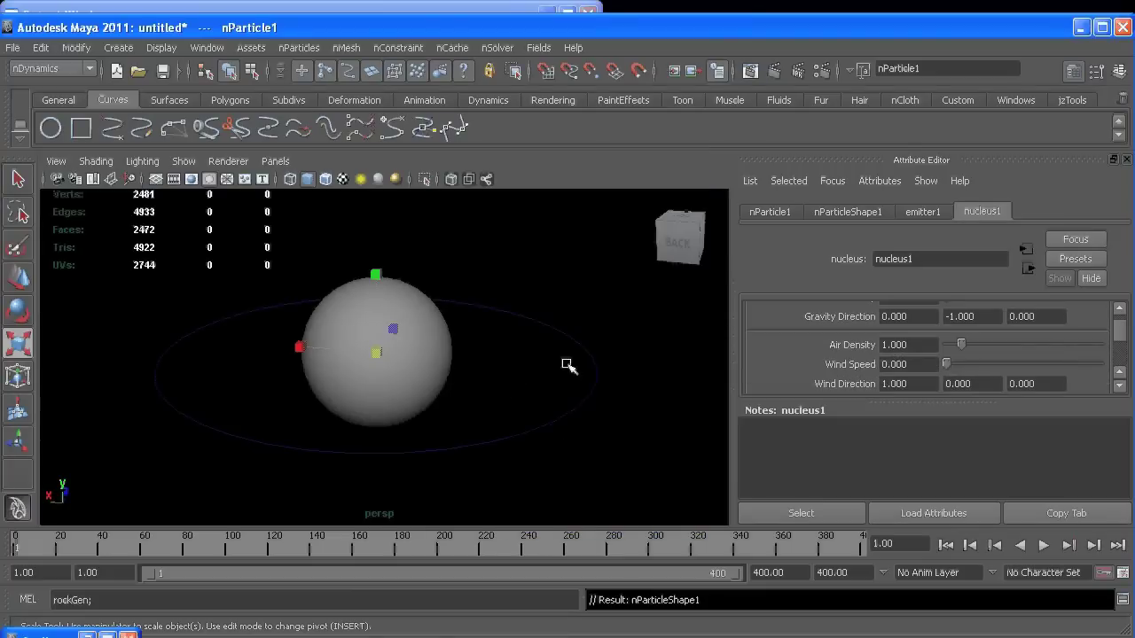
# - Play the simulation to frame 12 and orbit to view the dense ring edge-on
pyautogui.click(1043, 545)
pyautogui.press('Escape')
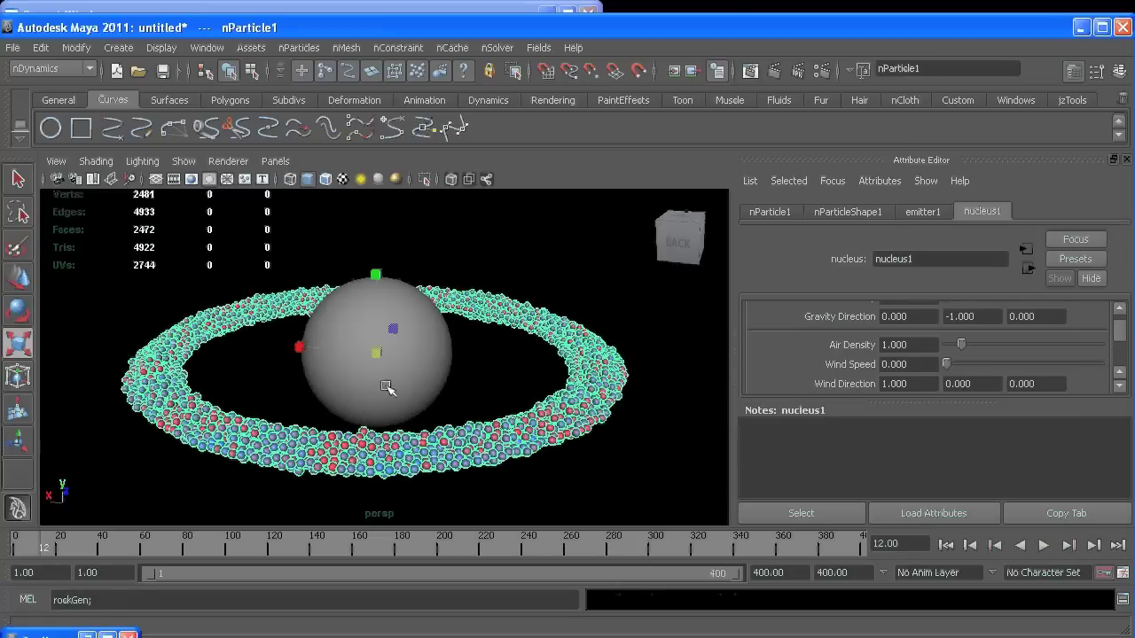
pyautogui.keyDown('alt'); pyautogui.moveTo(337, 304); pyautogui.dragTo(266, 401); pyautogui.keyUp('alt')
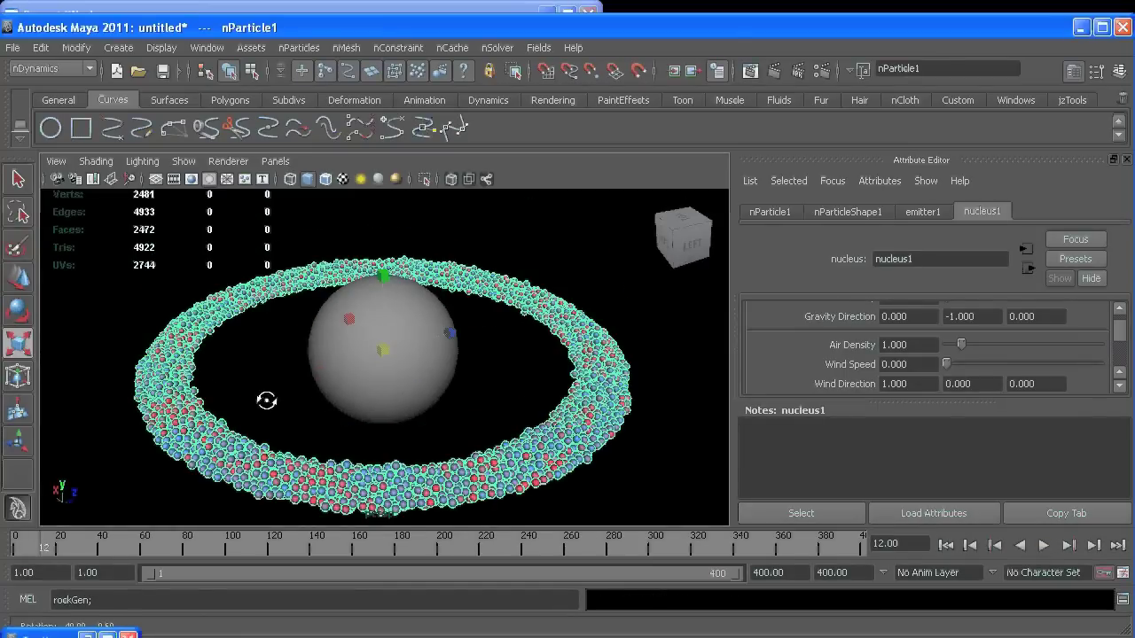
pyautogui.keyDown('alt'); pyautogui.moveTo(266, 401); pyautogui.dragTo(384, 407, button='right'); pyautogui.keyUp('alt')
pyautogui.keyDown('alt'); pyautogui.moveTo(384, 406); pyautogui.dragTo(364, 368); pyautogui.keyUp('alt')
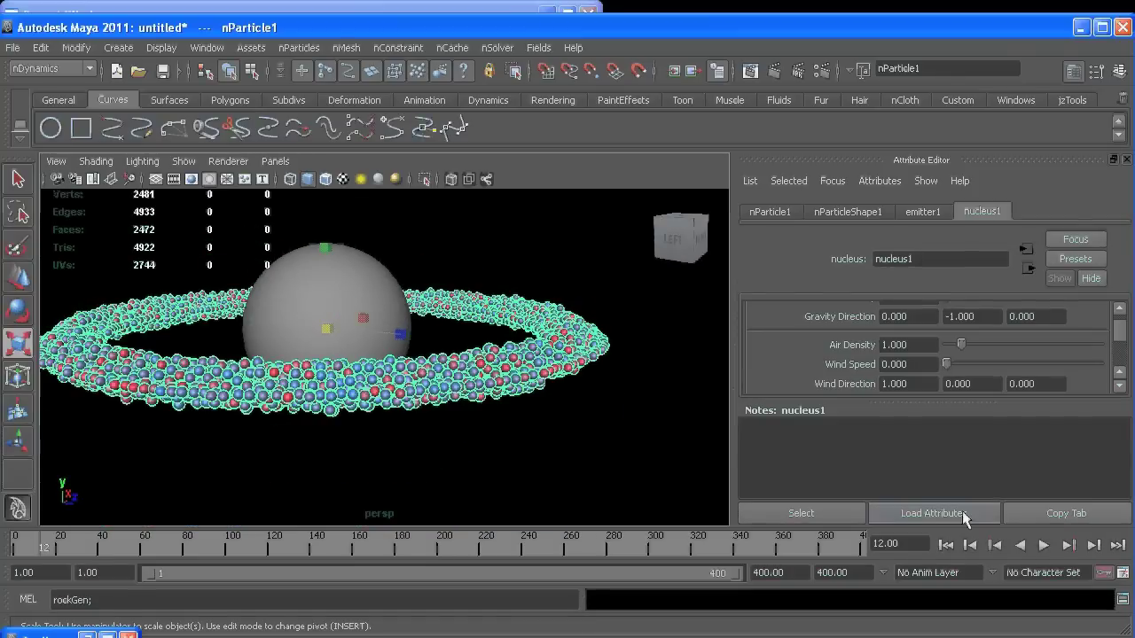
# - Set nParticleShape1's Max Count to 1000
pyautogui.click(836, 214)
pyautogui.scroll(-5, 920, 362)
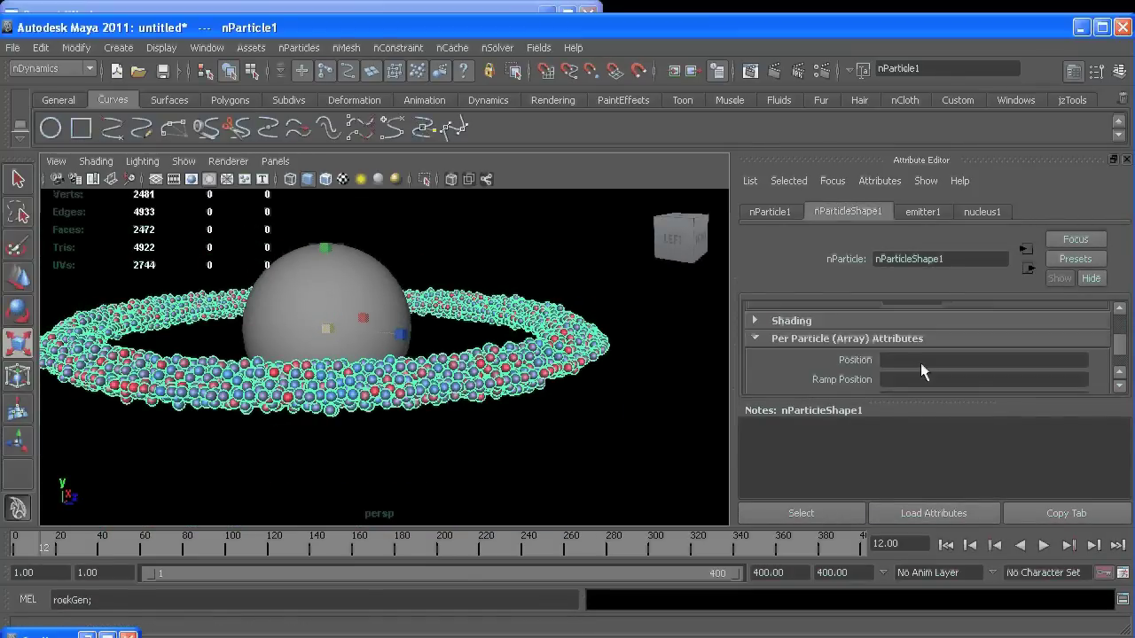
pyautogui.scroll(3, 921, 363)
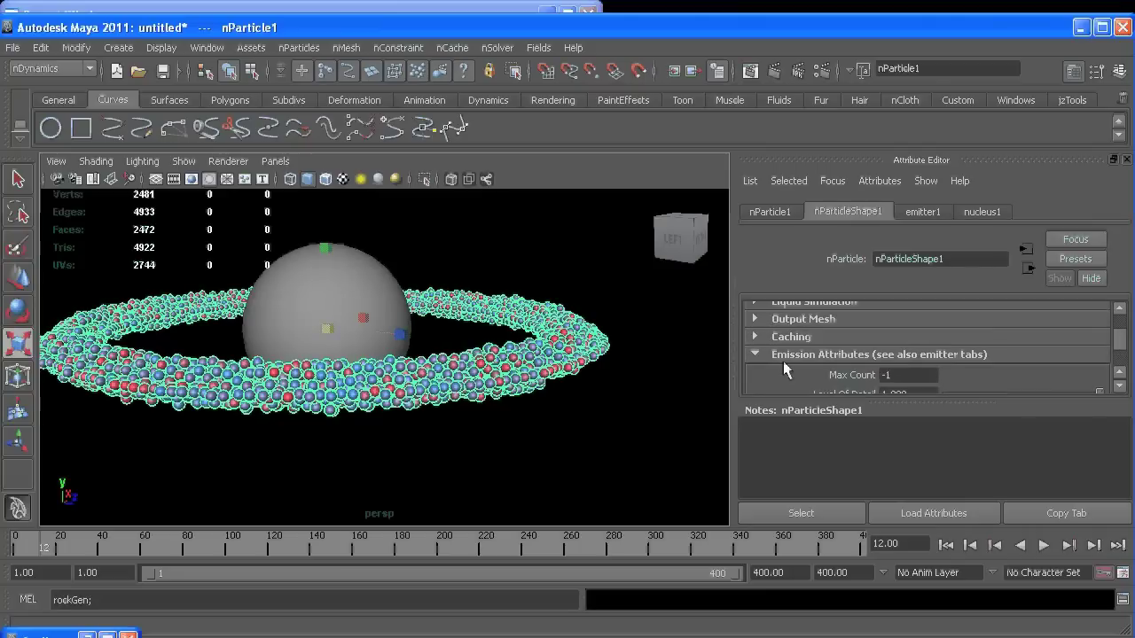
pyautogui.scroll(-2, 841, 351)
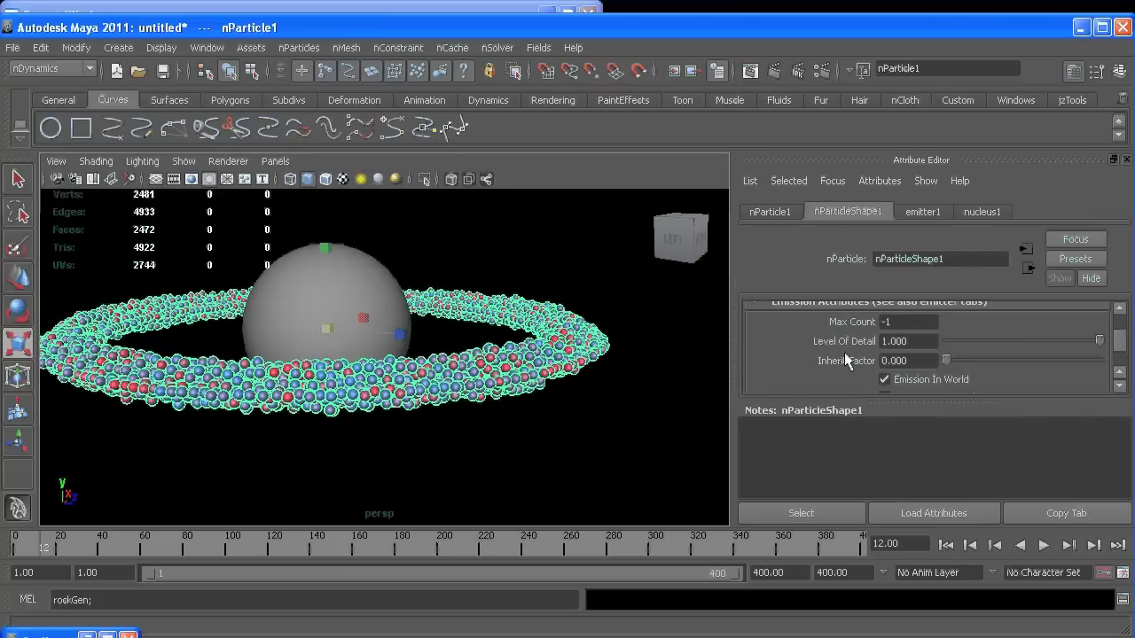
pyautogui.doubleClick(901, 322)
pyautogui.write('1000')
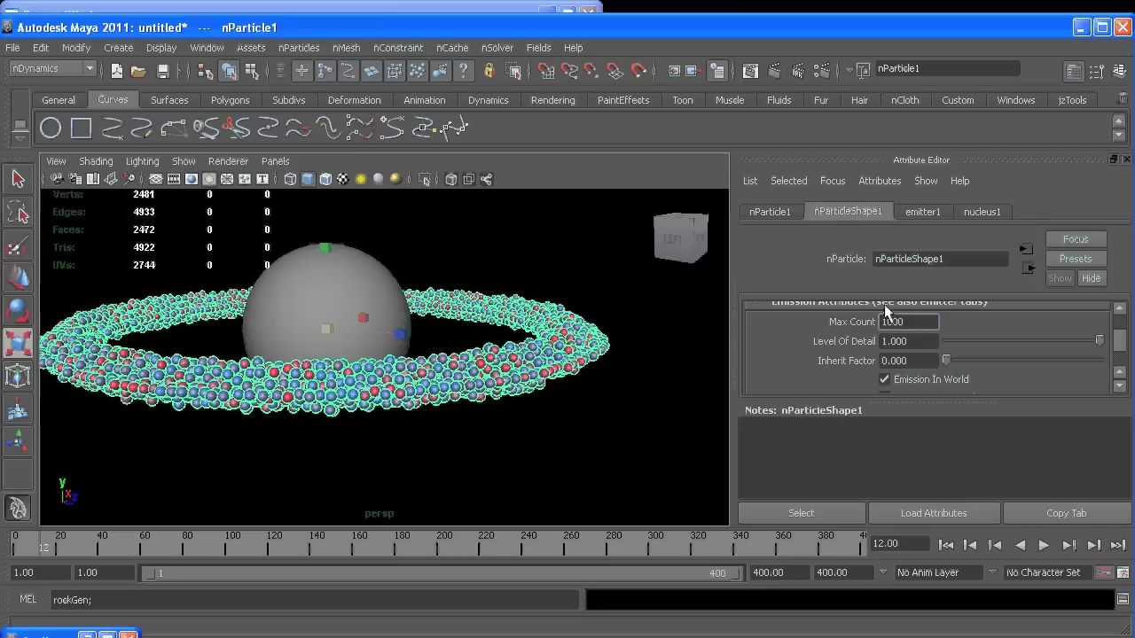
# - Replay the ring from the start, inspect it from above, then rewind to frame 1
pyautogui.click(946, 544)
pyautogui.click(1044, 546)
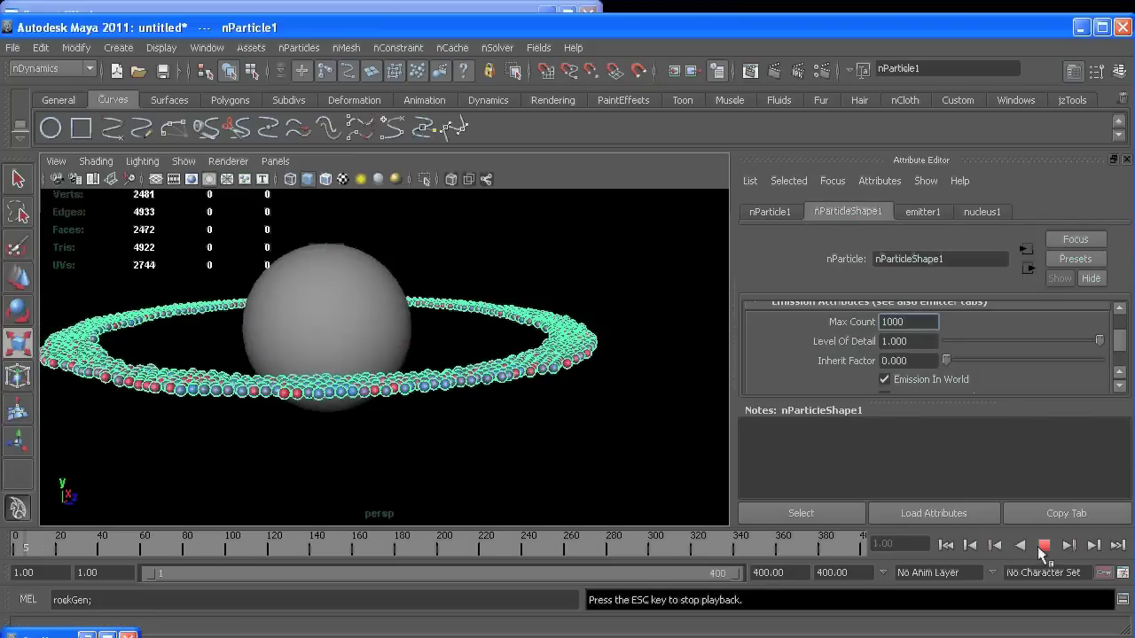
pyautogui.click(1044, 545)
pyautogui.keyDown('alt'); pyautogui.moveTo(549, 372); pyautogui.dragTo(384, 365); pyautogui.keyUp('alt')
pyautogui.keyDown('alt'); pyautogui.moveTo(384, 364); pyautogui.dragTo(548, 408, button='right'); pyautogui.keyUp('alt')
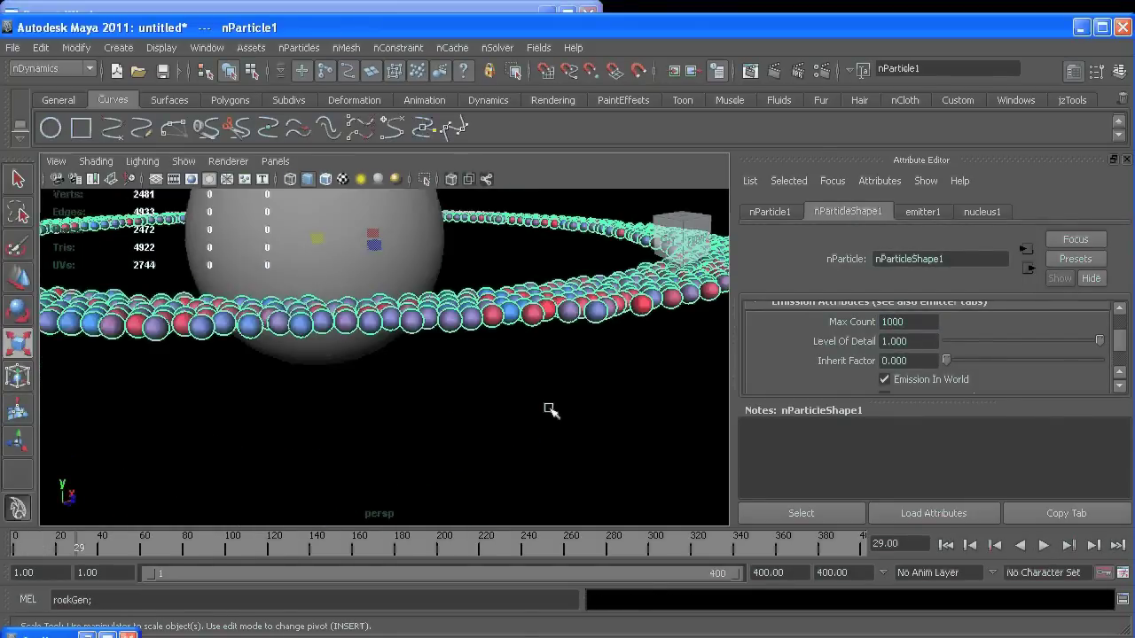
pyautogui.click(946, 545)
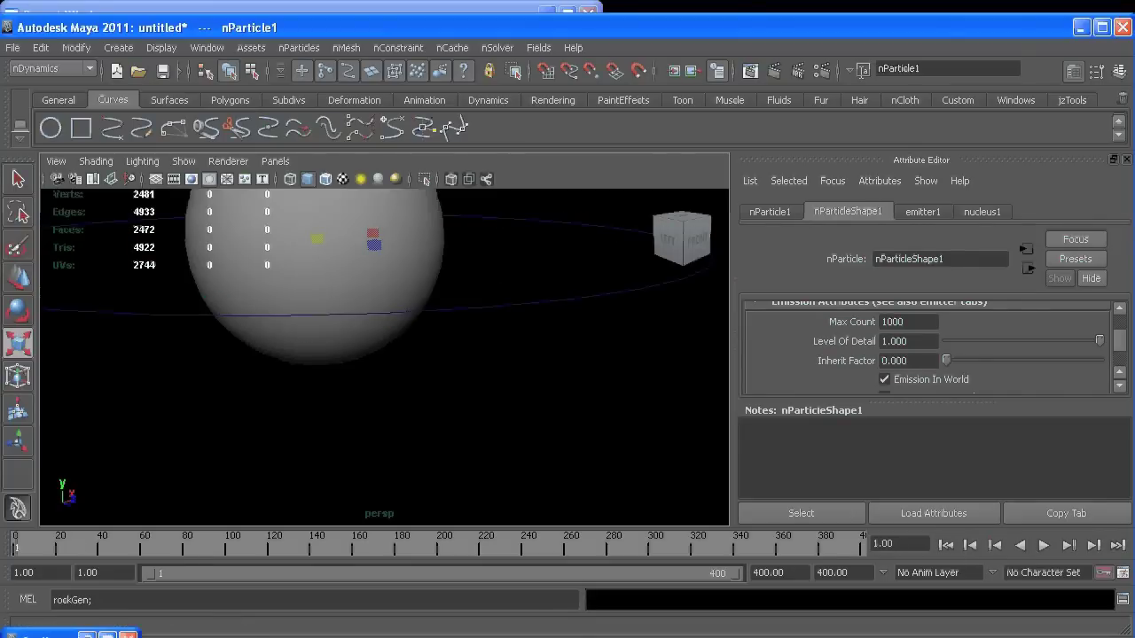
# - Select nParticleShape1 in the Outliner and open the Expression Editor for it
pyautogui.click(87, 635)
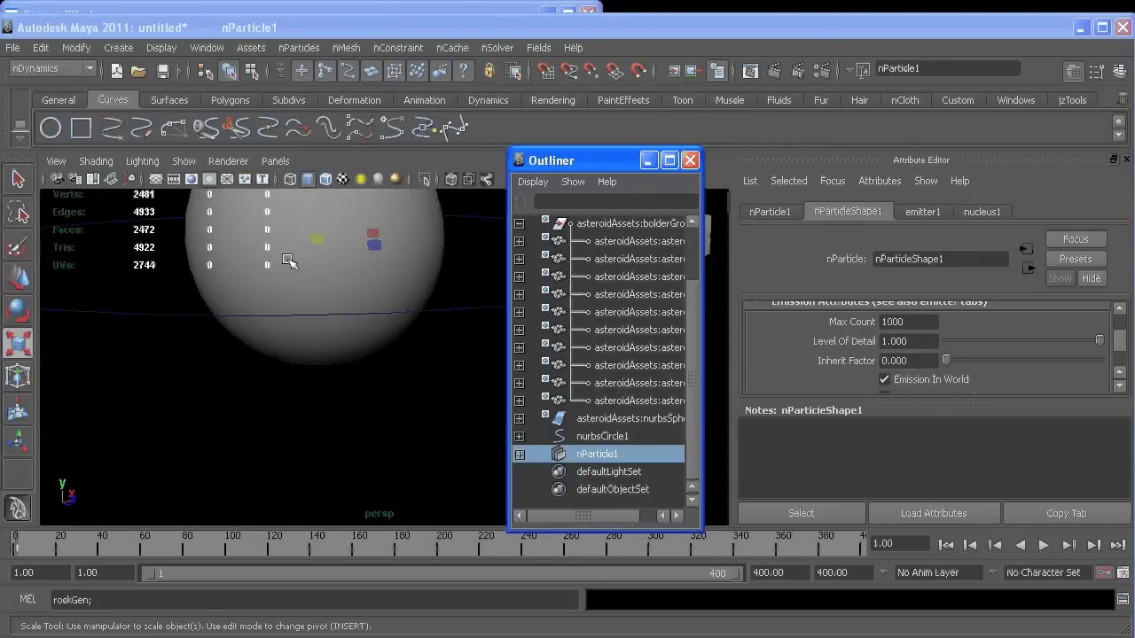
pyautogui.click(519, 455)
pyautogui.click(559, 472)
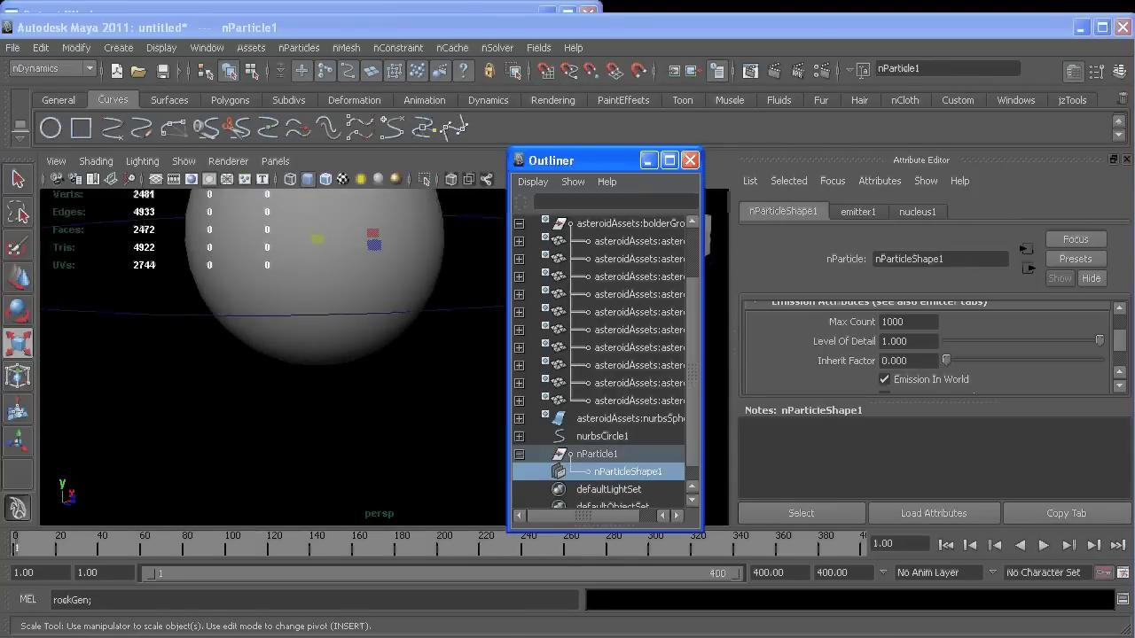
pyautogui.click(211, 48)
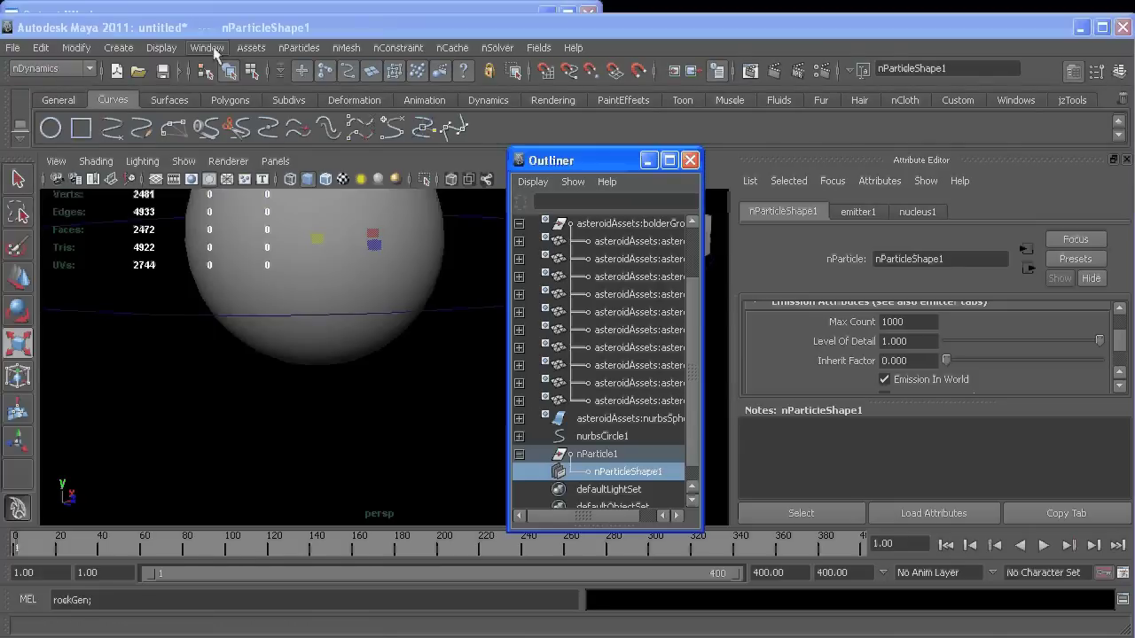
pyautogui.moveTo(244, 113)
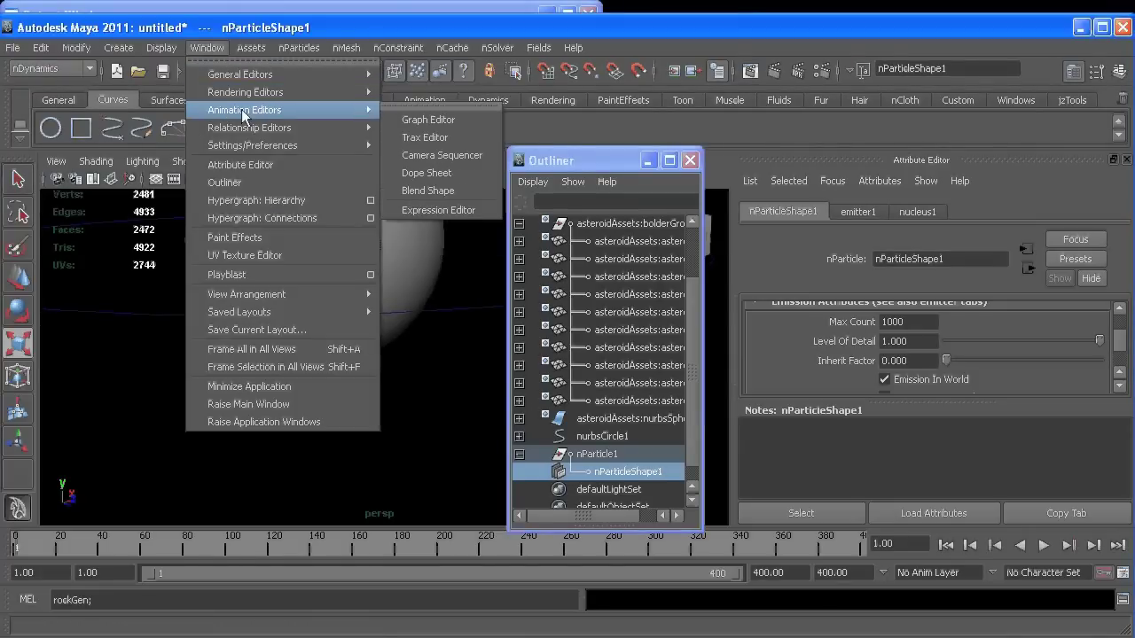
pyautogui.click(459, 156)
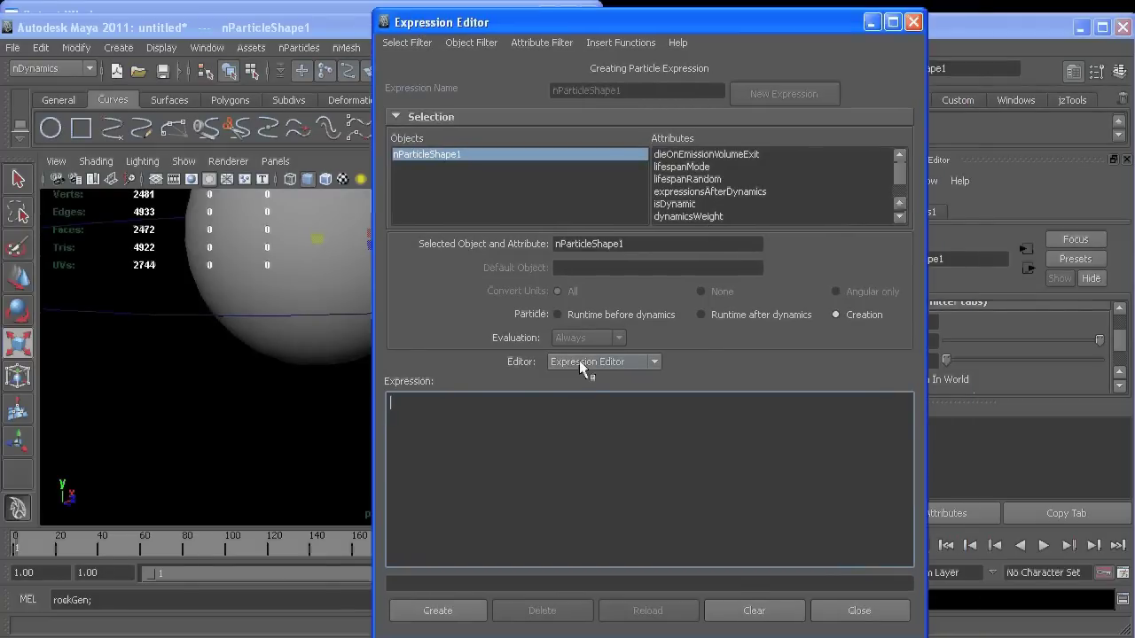
# - Create the expression position += <<rand(-2,2),rand(-.5,5),rand(-2,2)>>;
pyautogui.write('position += <<rand(-2,2),rand5,5),')
pyautogui.moveTo(539, 404); pyautogui.dragTo(477, 404)
pyautogui.hotkey('ctrl', 'c')
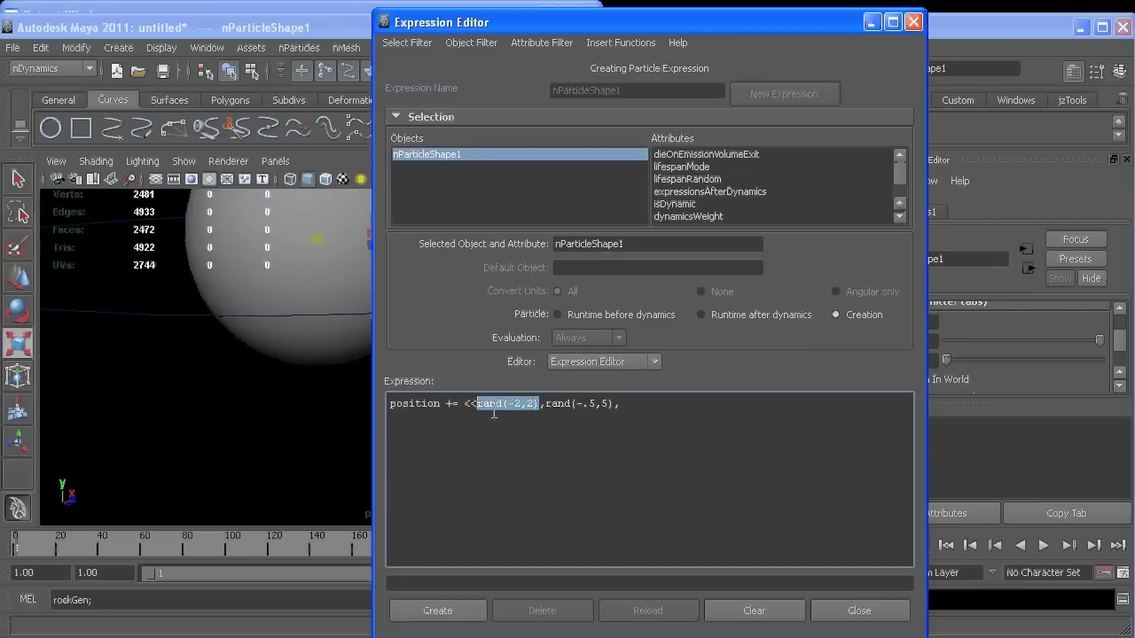
pyautogui.click(631, 404)
pyautogui.hotkey('ctrl', 'v')
pyautogui.write('>>;')
pyautogui.click(469, 611)
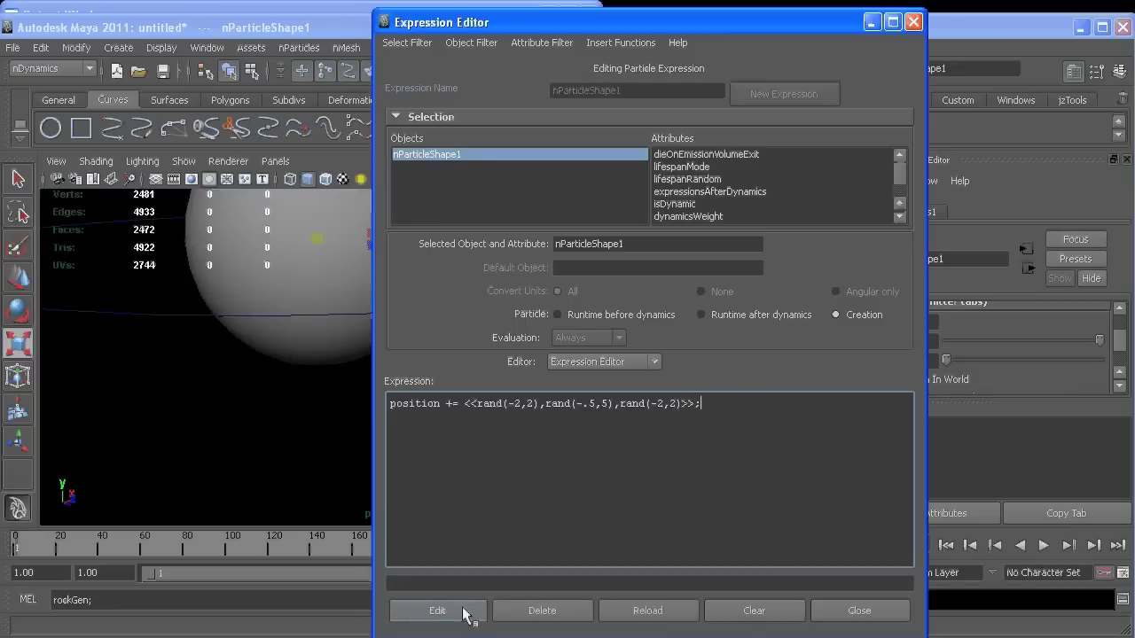
# - Test the particle spread, correct the vertical term to rand(-.5,.5), and rewind to frame 1
pyautogui.click(873, 21)
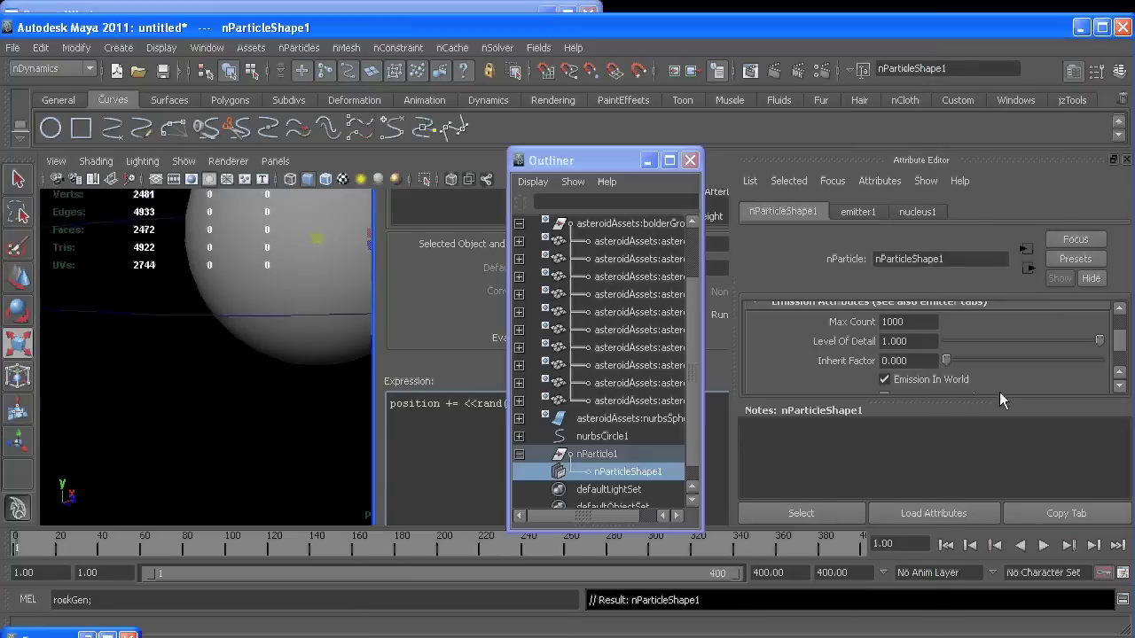
pyautogui.click(1044, 545)
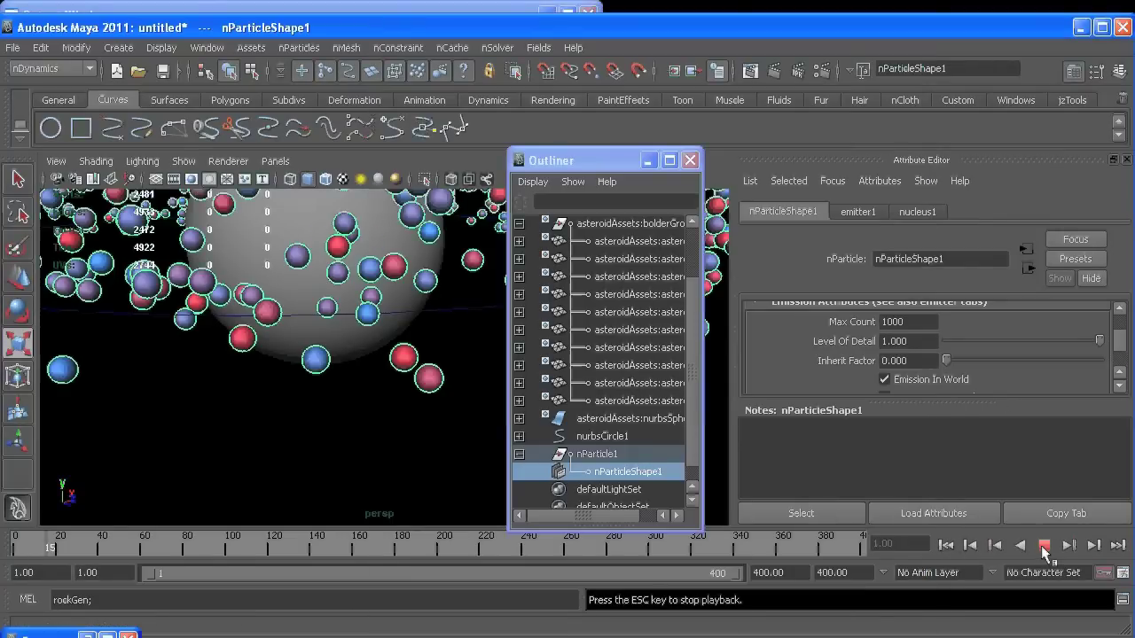
pyautogui.keyDown('alt'); pyautogui.moveTo(319, 388); pyautogui.dragTo(204, 341); pyautogui.keyUp('alt')
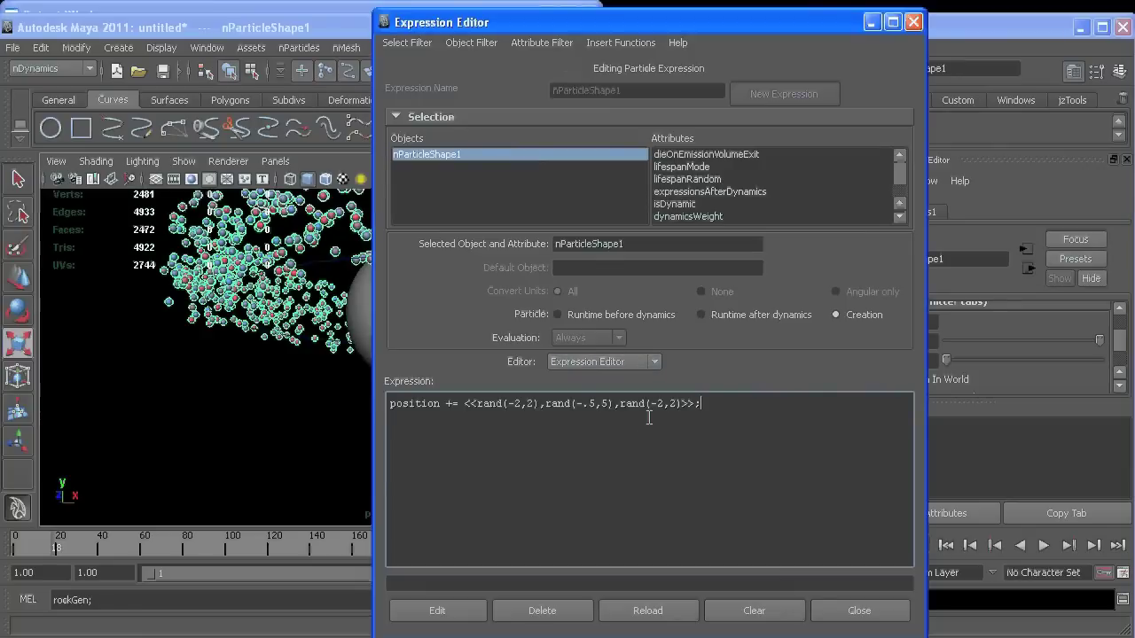
pyautogui.doubleClick(606, 404)
pyautogui.write('.5')
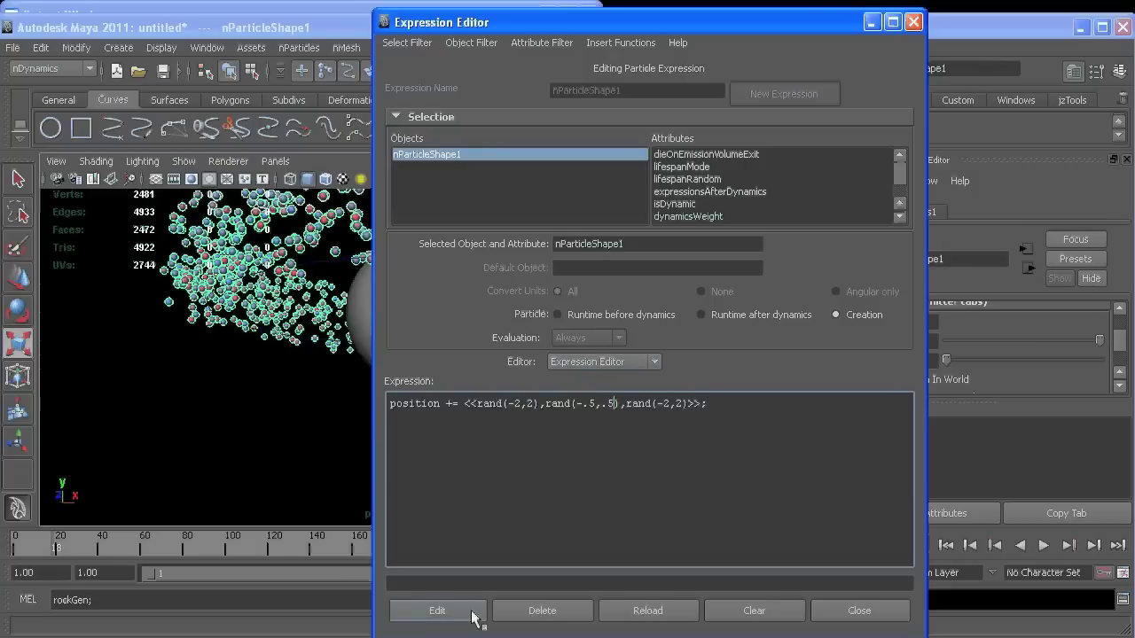
pyautogui.click(406, 614)
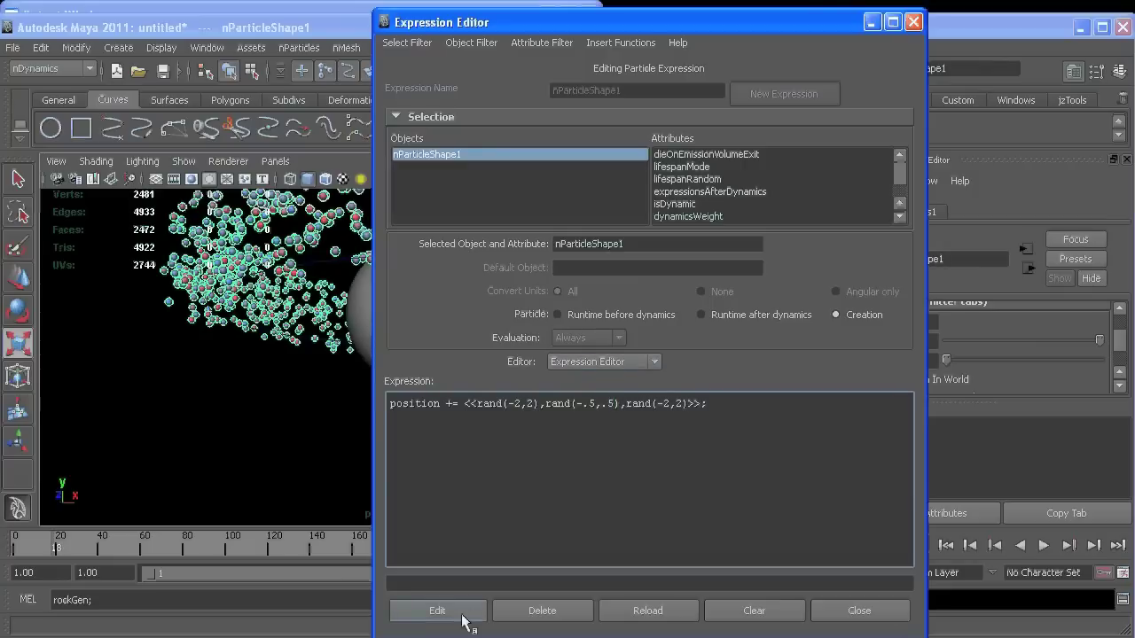
pyautogui.click(872, 23)
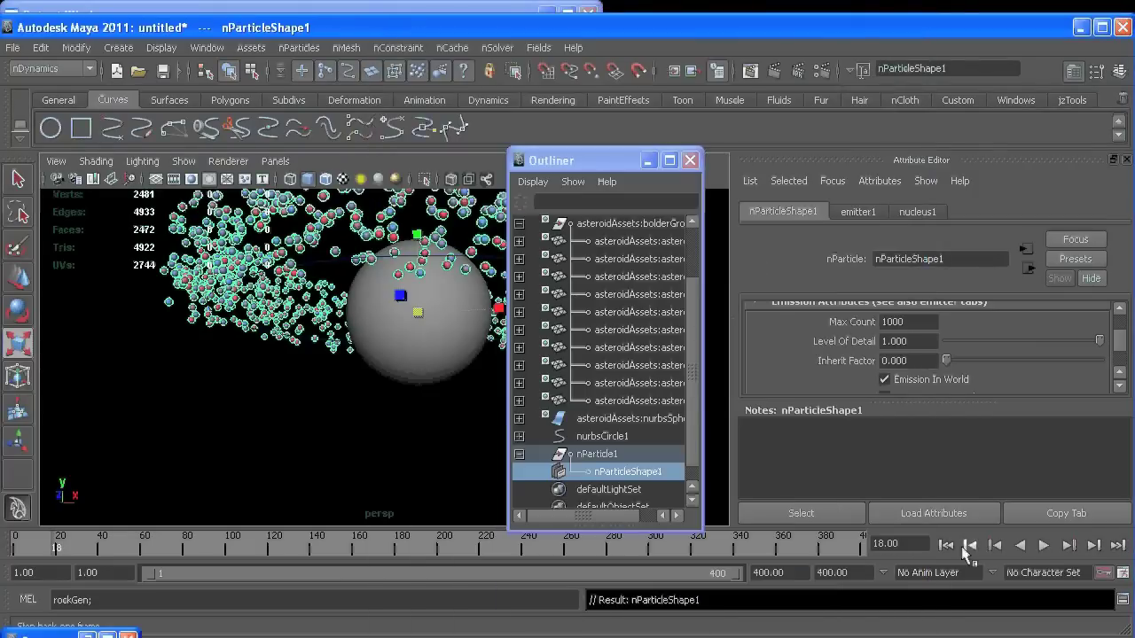
pyautogui.click(947, 545)
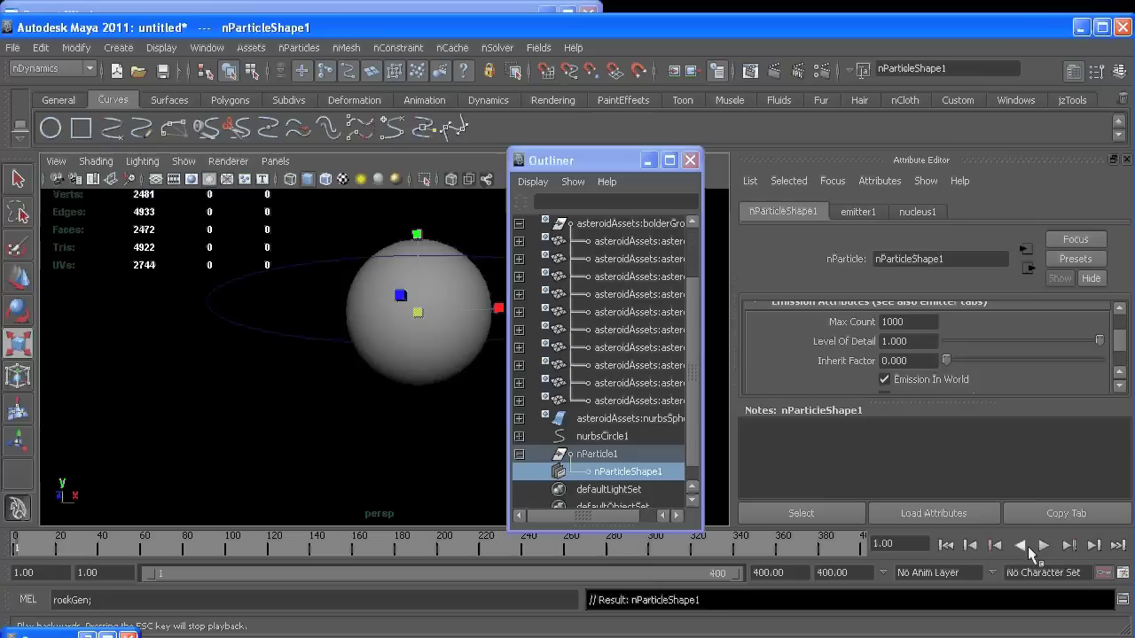
# - Play to frame 29, then add a Volume Curve field, volumeAxisField1, along the circle
pyautogui.click(1043, 546)
pyautogui.click(801, 513)
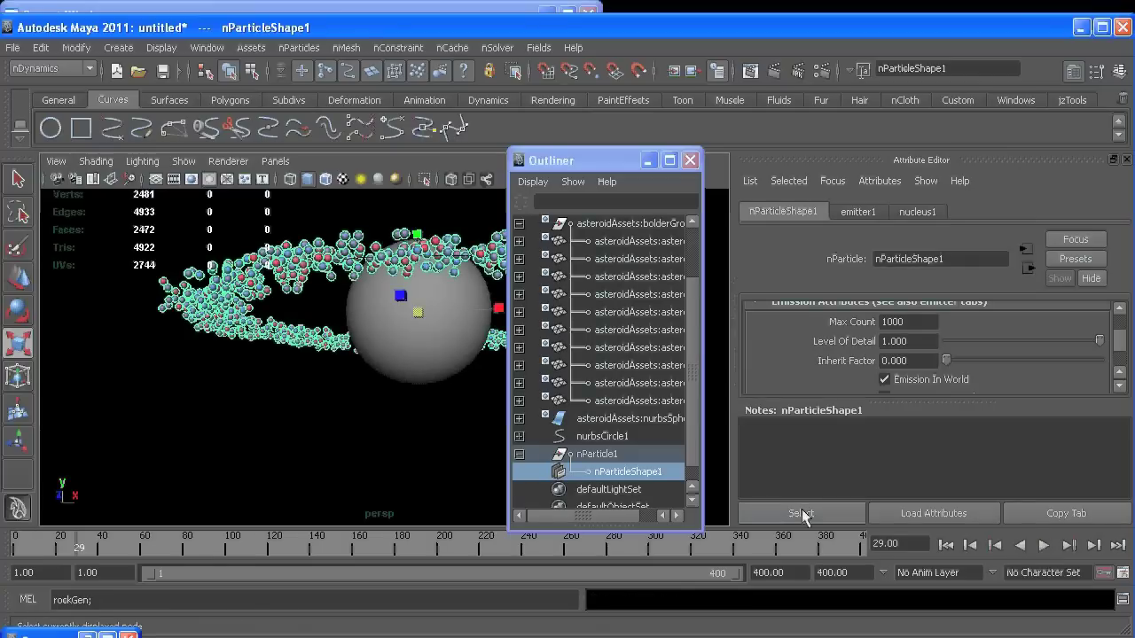
pyautogui.keyDown('alt'); pyautogui.moveTo(382, 417); pyautogui.dragTo(358, 364); pyautogui.keyUp('alt')
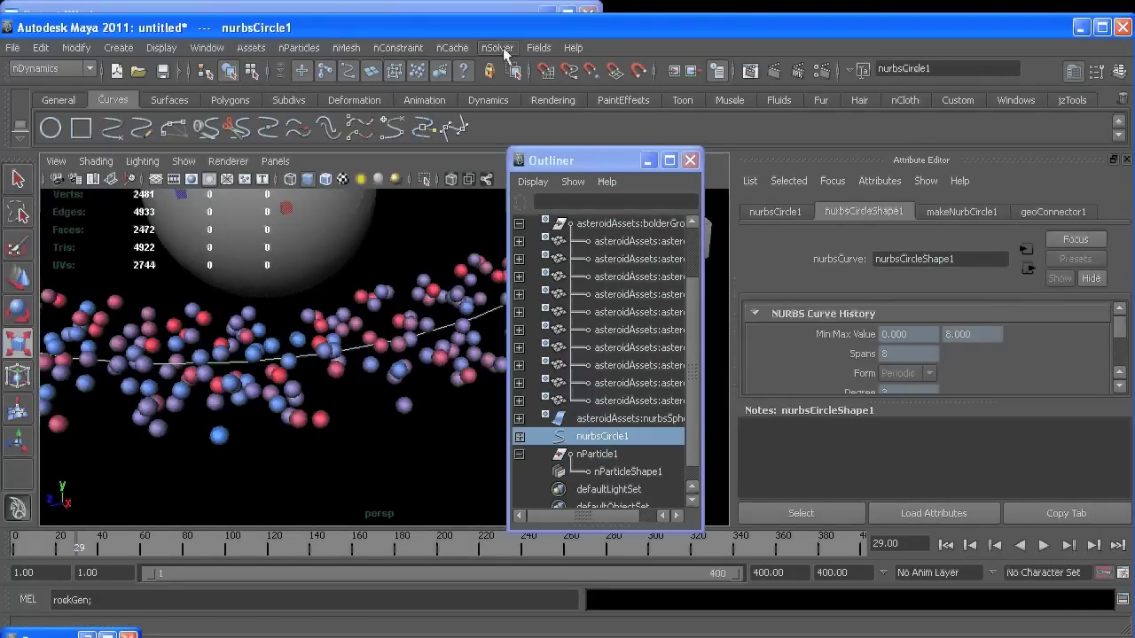
pyautogui.click(538, 49)
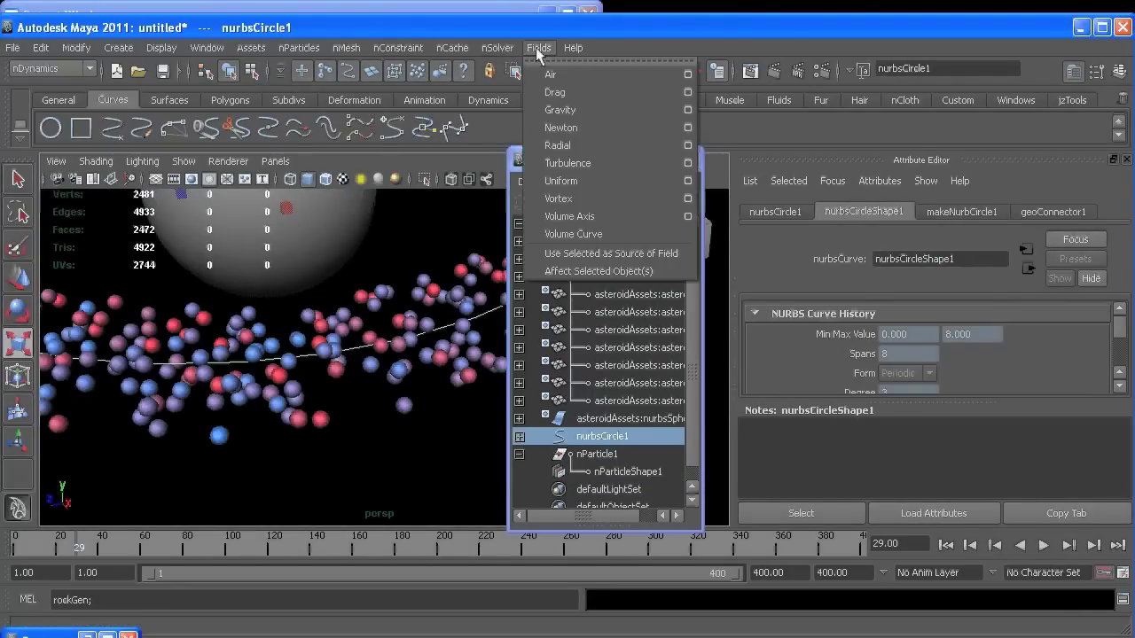
pyautogui.click(603, 232)
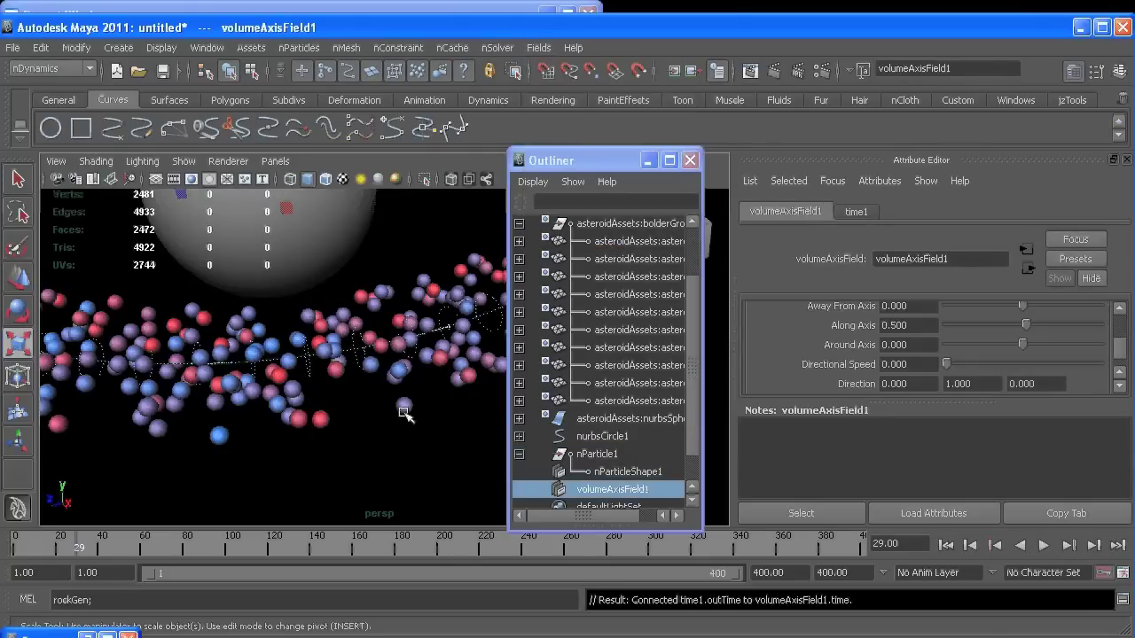
pyautogui.keyDown('alt'); pyautogui.moveTo(208, 342); pyautogui.dragTo(235, 333); pyautogui.keyUp('alt')
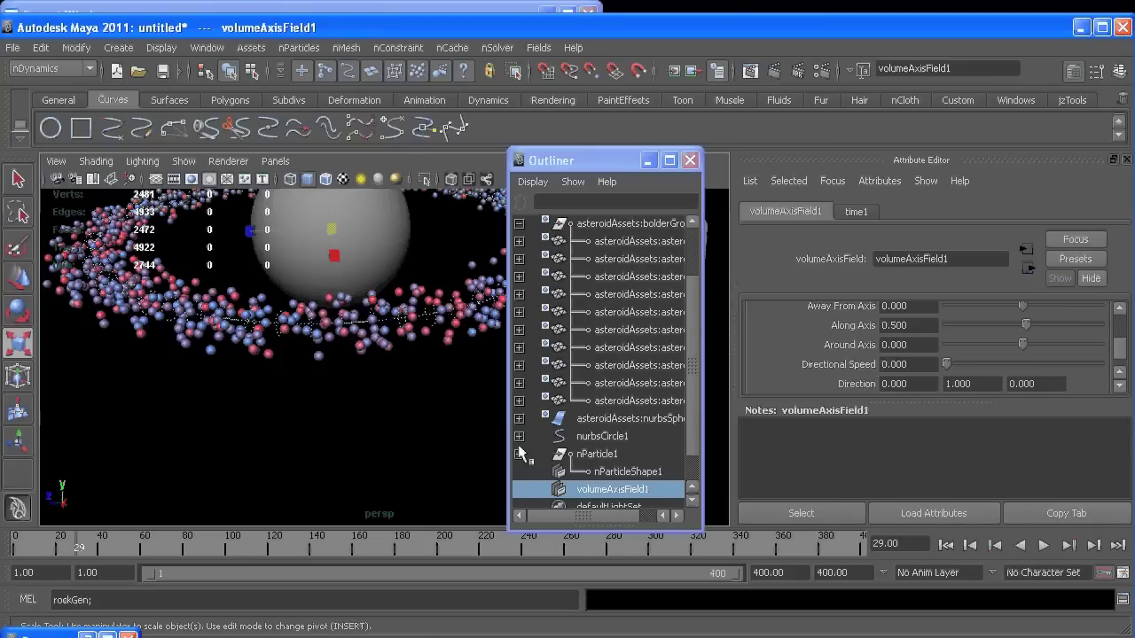
# - Move nurbsCircle1 lower, test-play the ring, then undo those changes
pyautogui.click(235, 334)
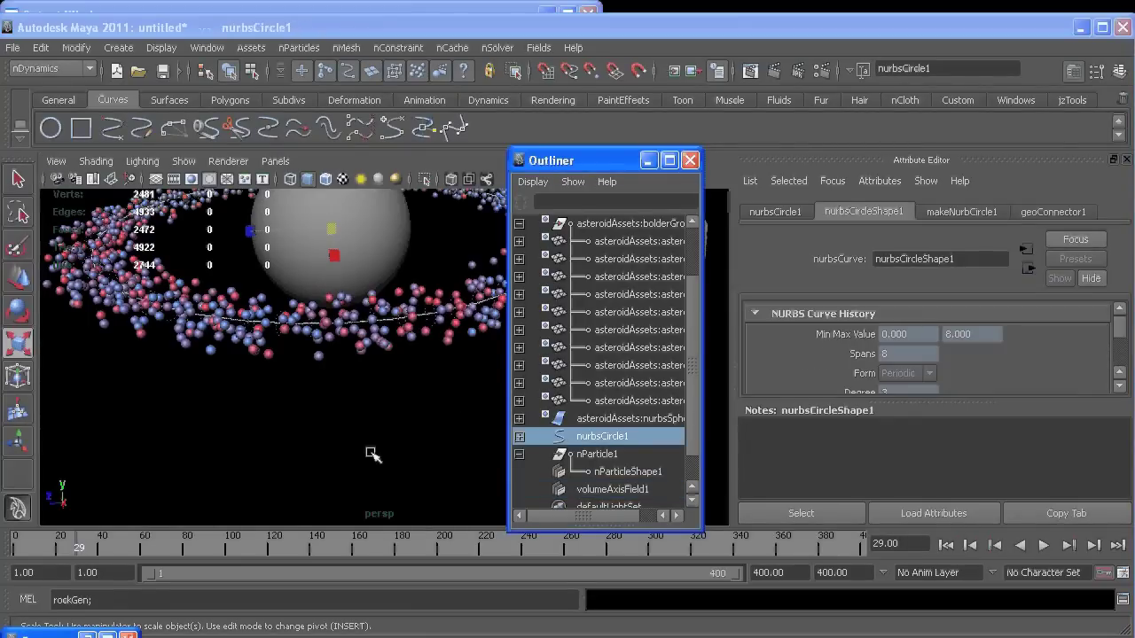
pyautogui.press('w')
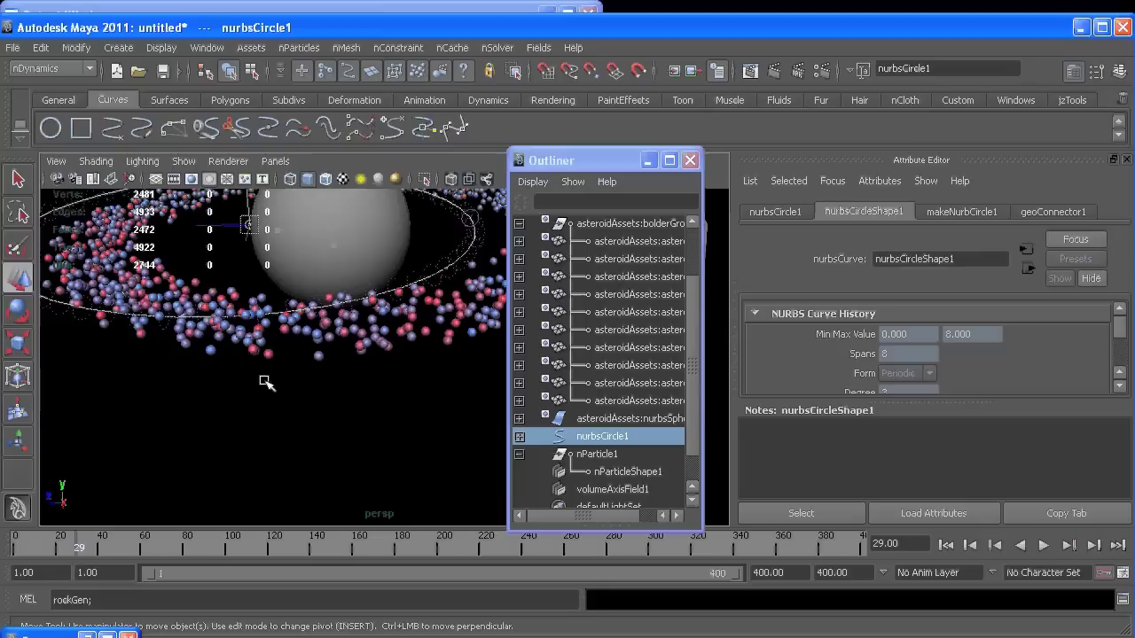
pyautogui.moveTo(264, 382); pyautogui.dragTo(247, 473, button='middle')
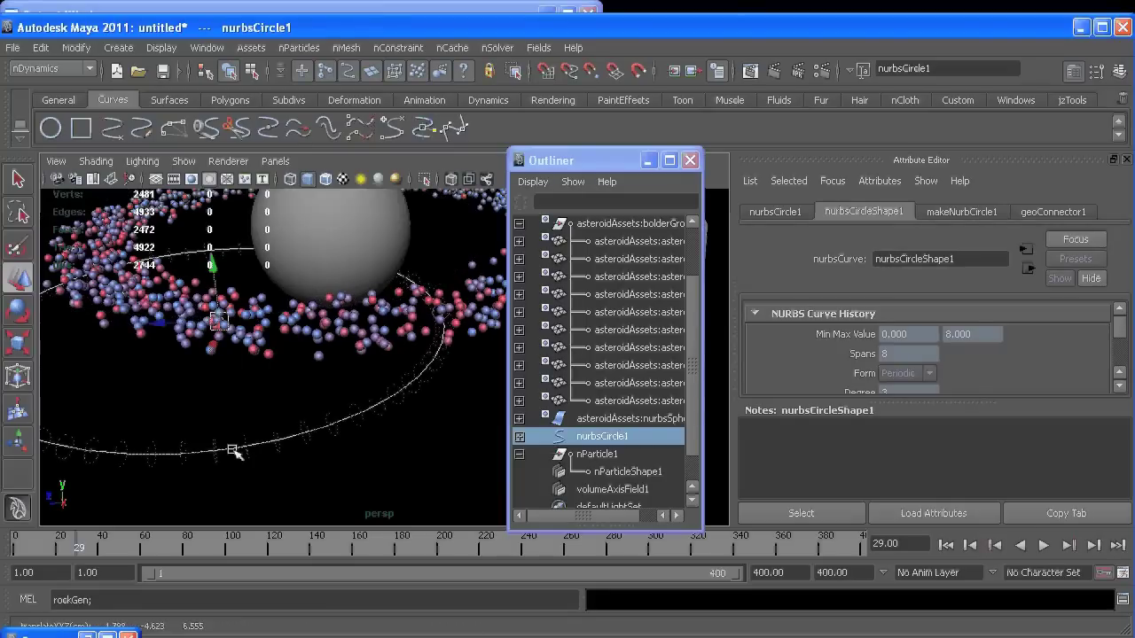
pyautogui.click(947, 543)
pyautogui.click(1043, 545)
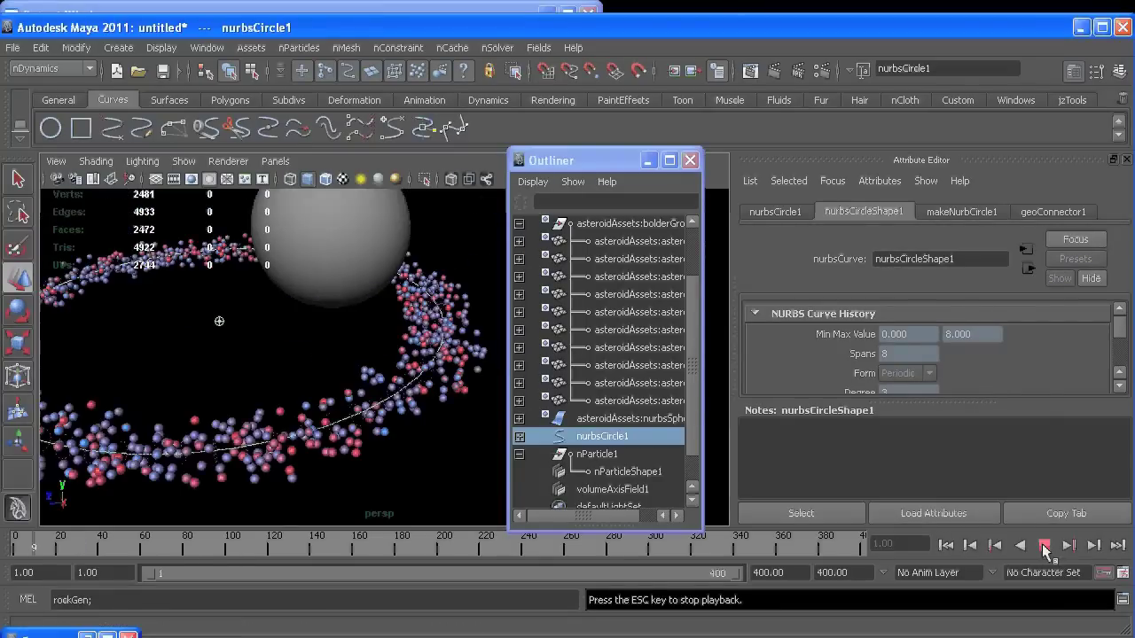
pyautogui.click(1044, 546)
pyautogui.keyDown('alt'); pyautogui.moveTo(248, 372); pyautogui.dragTo(280, 369); pyautogui.keyUp('alt')
pyautogui.hotkey('ctrl', 'z')
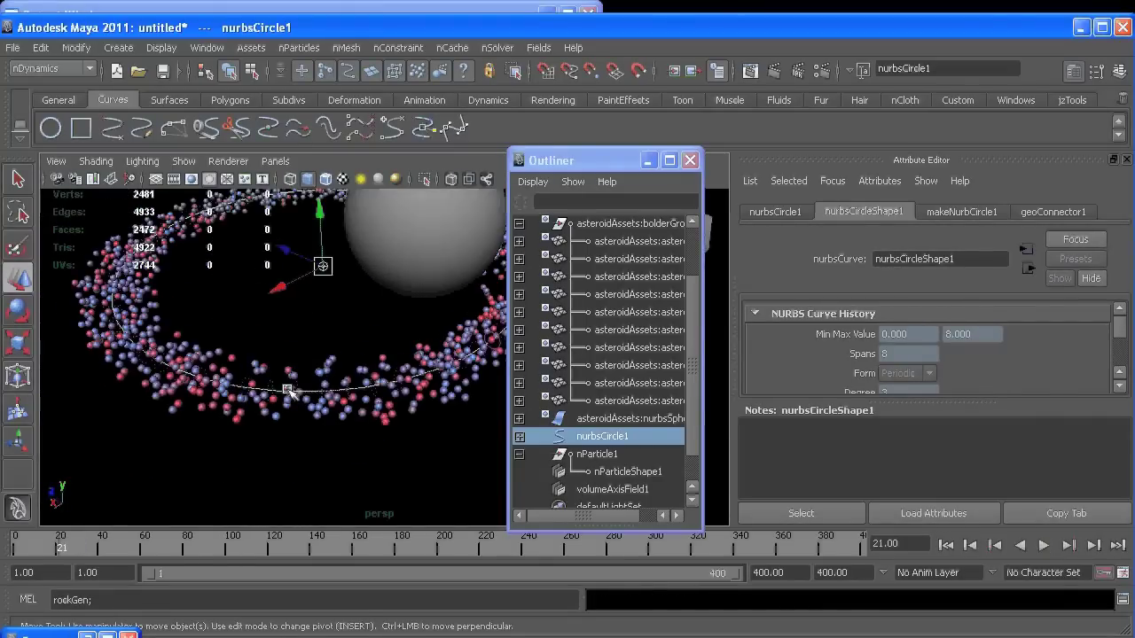
pyautogui.hotkey('ctrl', 'z')
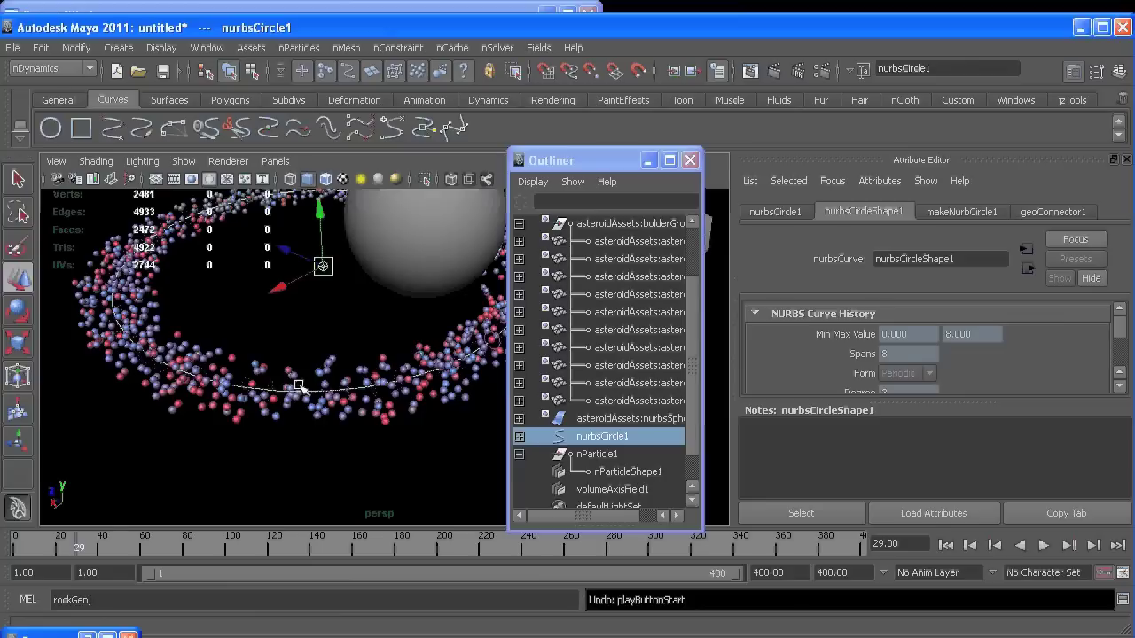
pyautogui.hotkey('ctrl', 'z')
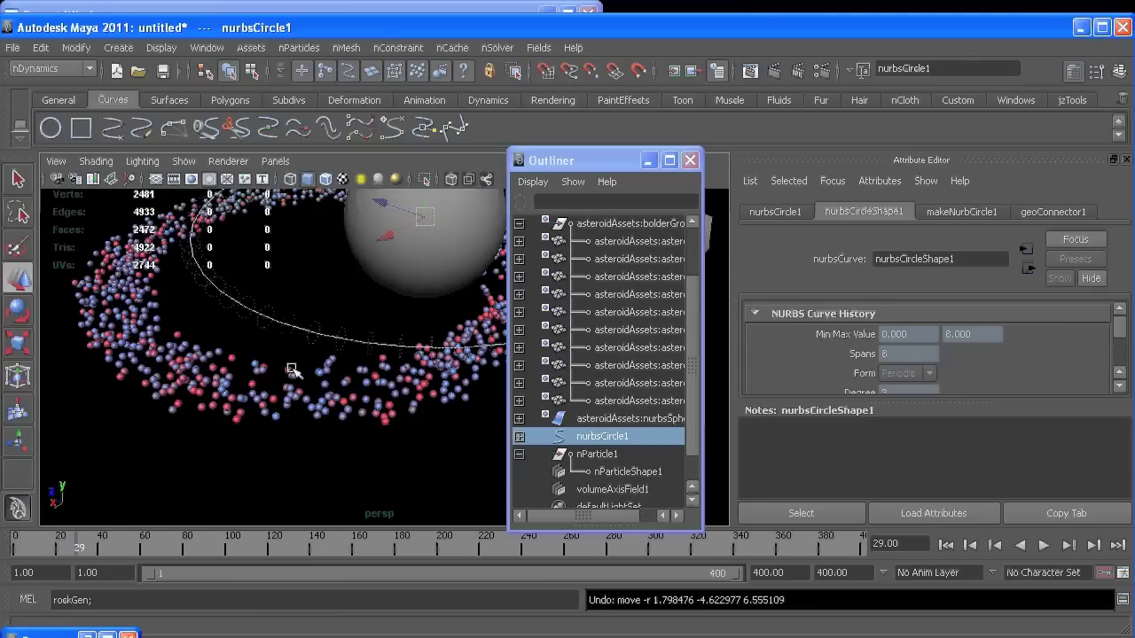
pyautogui.keyDown('alt'); pyautogui.moveTo(296, 367); pyautogui.dragTo(329, 351, button='middle'); pyautogui.keyUp('alt')
pyautogui.hotkey('ctrl', 'z')
# - Replay the simulation to frame 16 and zoom in on the particles along the ring
pyautogui.click(945, 545)
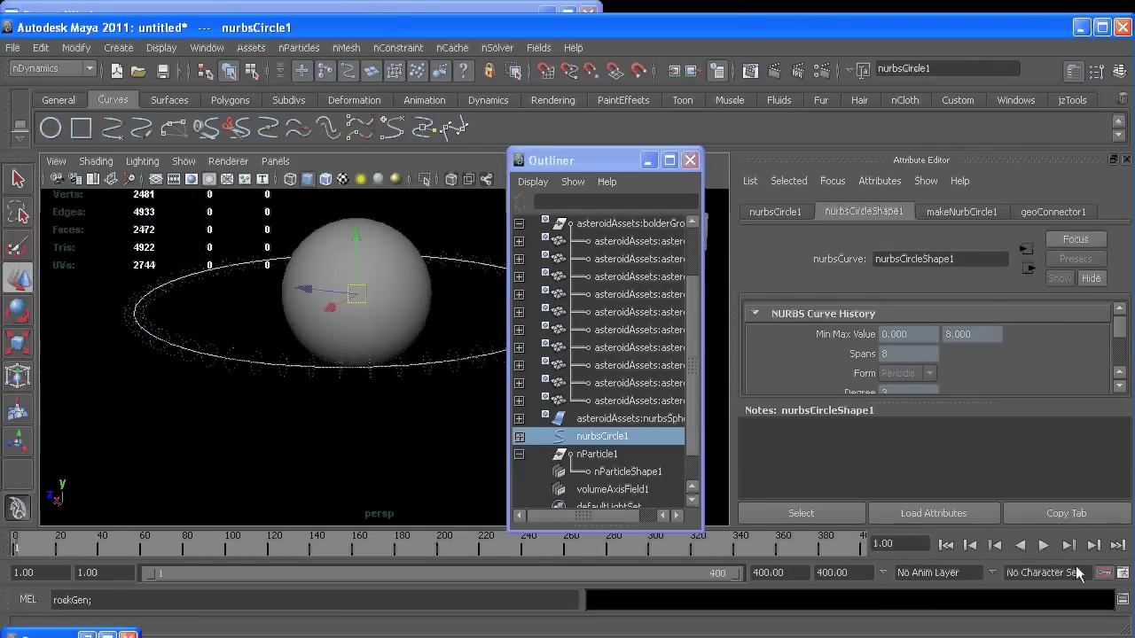
pyautogui.click(1045, 547)
pyautogui.click(1044, 547)
pyautogui.keyDown('alt'); pyautogui.moveTo(293, 372); pyautogui.dragTo(261, 398, button='right'); pyautogui.keyUp('alt')
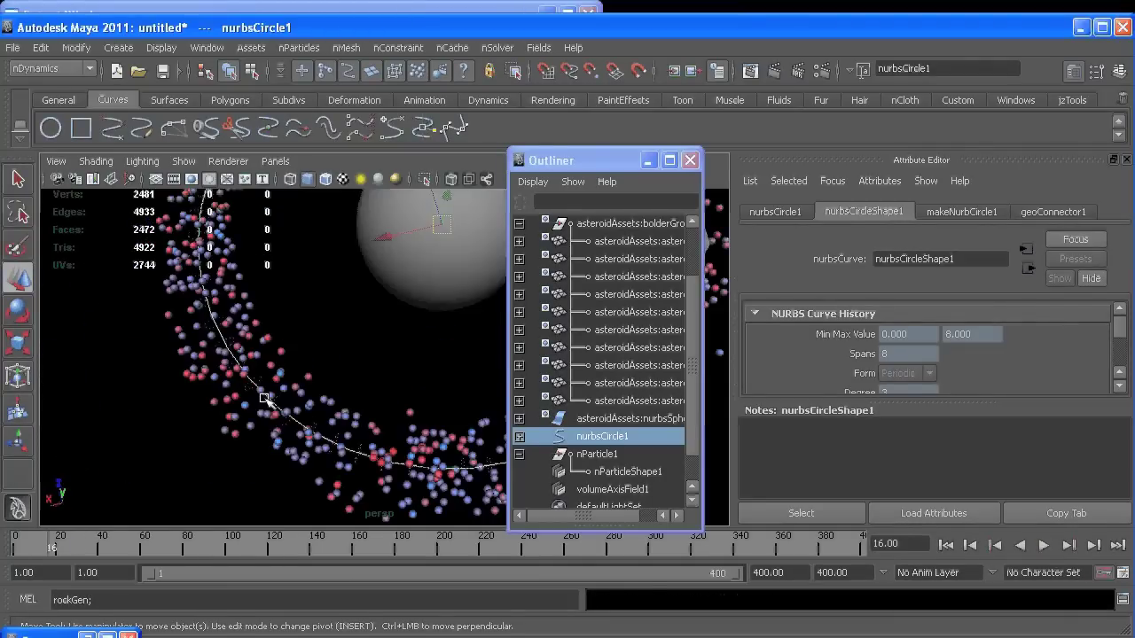
pyautogui.keyDown('alt'); pyautogui.moveTo(261, 398); pyautogui.dragTo(303, 232, button='middle'); pyautogui.keyUp('alt')
pyautogui.keyDown('alt'); pyautogui.moveTo(302, 232); pyautogui.dragTo(346, 239, button='right'); pyautogui.keyUp('alt')
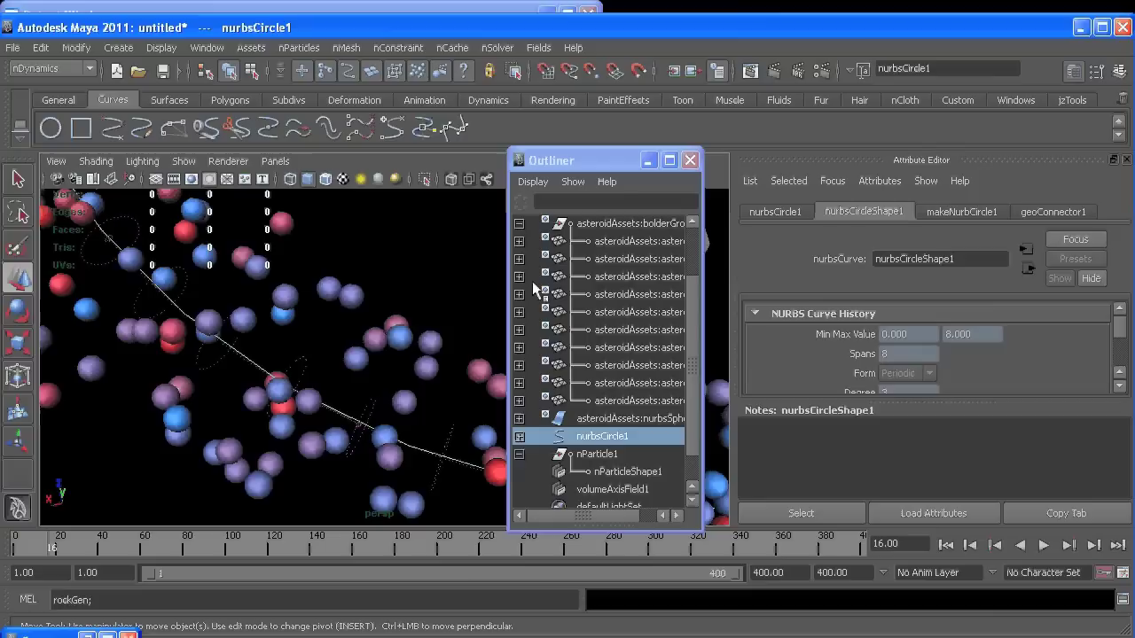
pyautogui.scroll(-1, 608, 430)
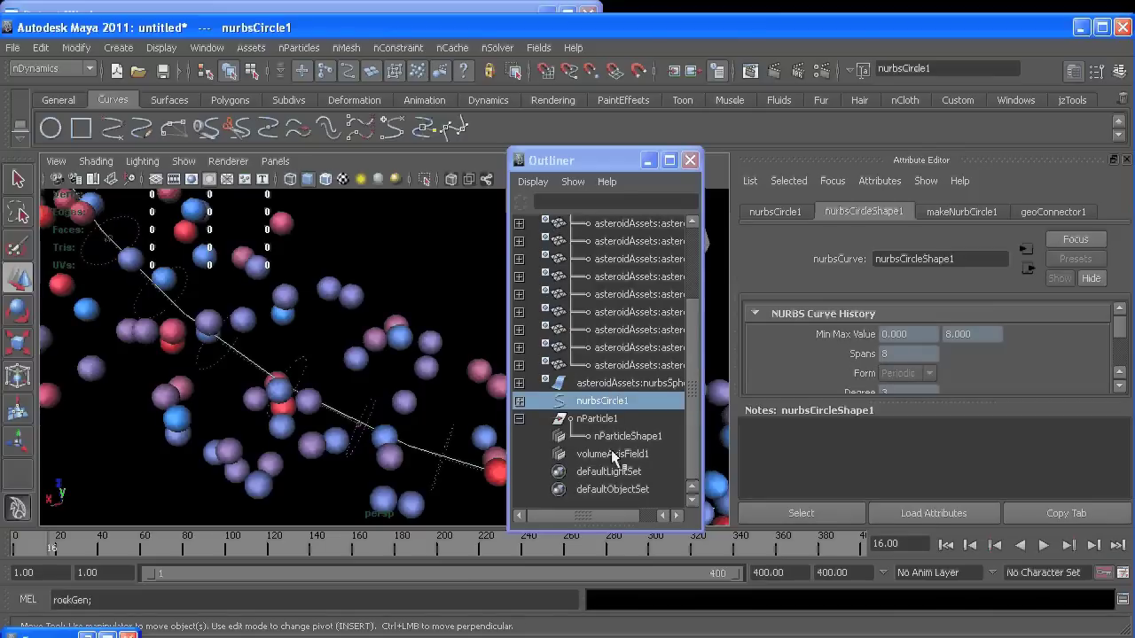
# - Set volumeAxisField1's Section Radius to 3.5 and orbit to view the thickened ring
pyautogui.click(612, 454)
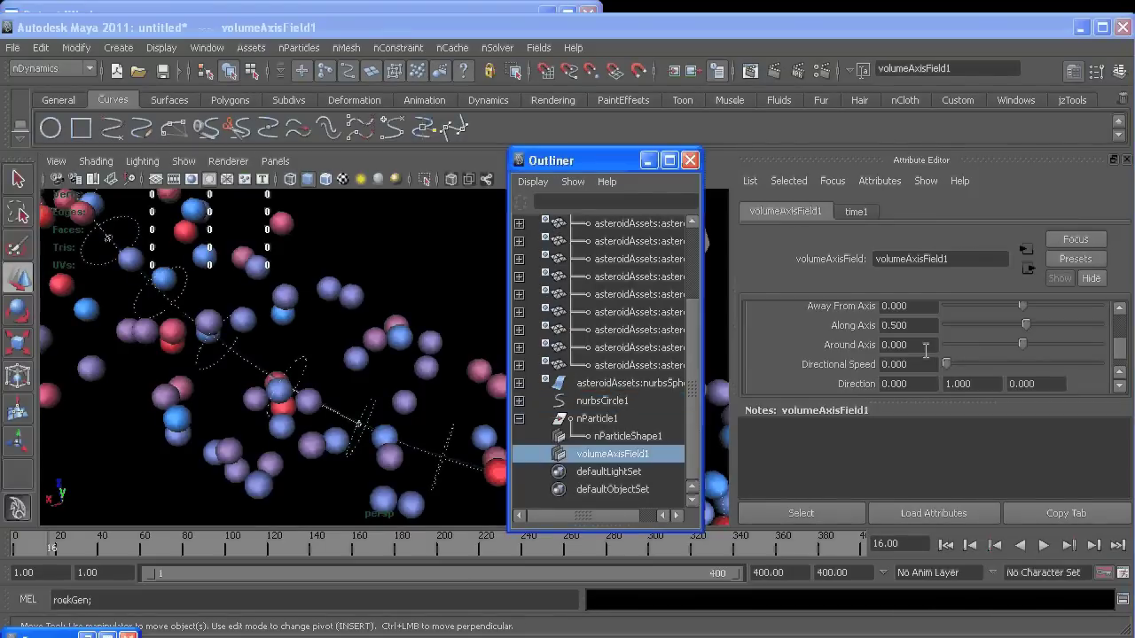
pyautogui.scroll(-5, 922, 349)
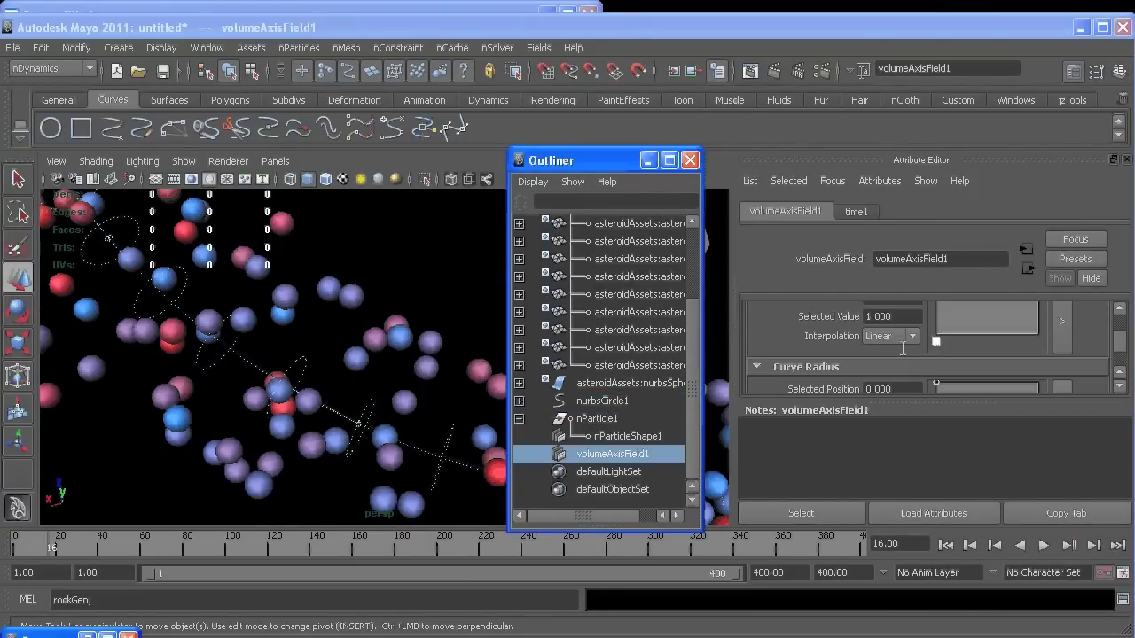
pyautogui.scroll(4, 880, 336)
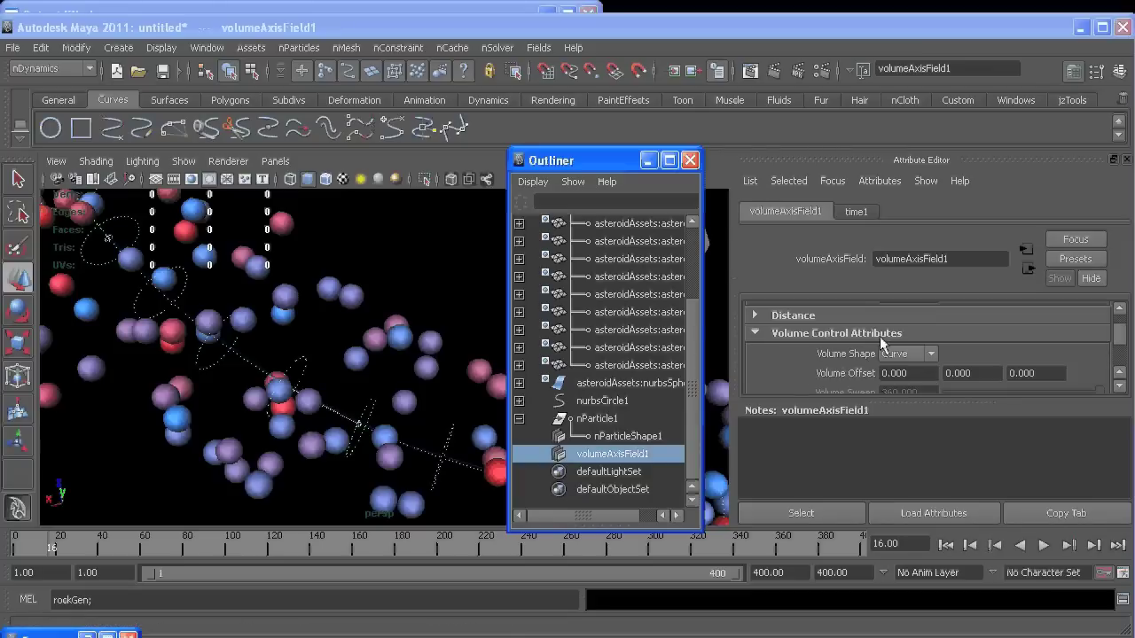
pyautogui.scroll(-2, 912, 340)
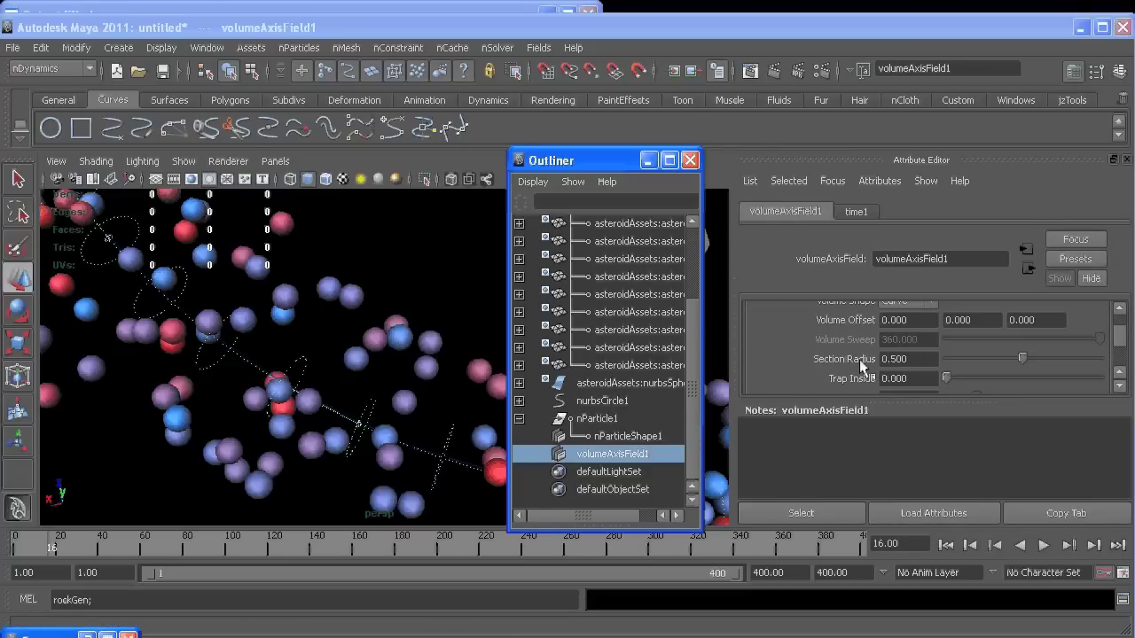
pyautogui.doubleClick(892, 358)
pyautogui.write('3.5')
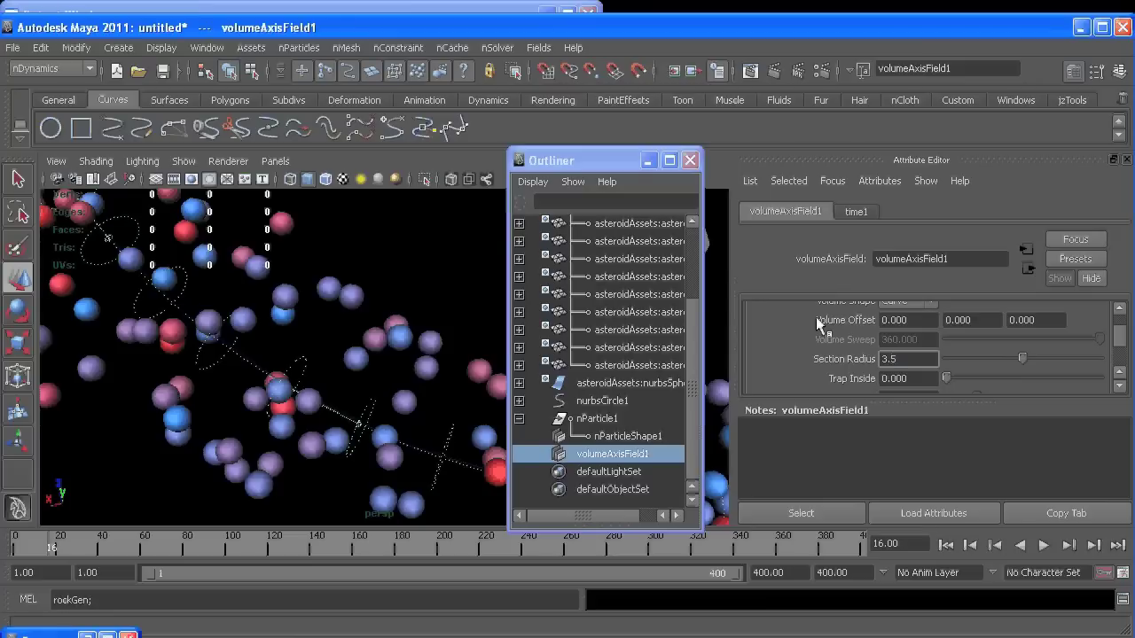
pyautogui.press('Return')
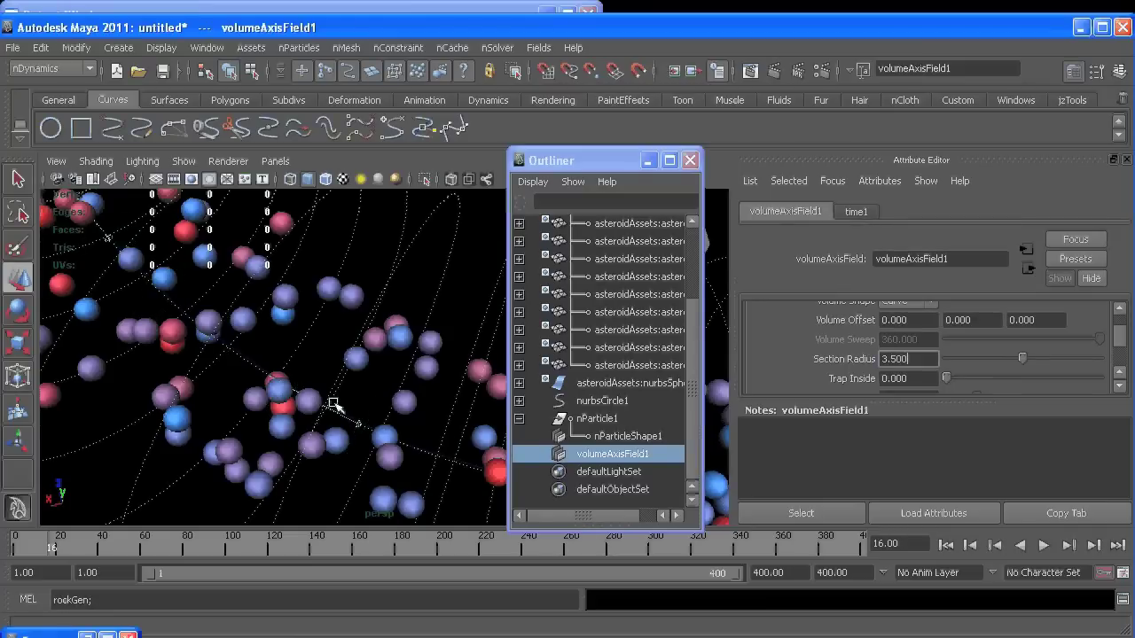
pyautogui.keyDown('alt'); pyautogui.moveTo(333, 405); pyautogui.dragTo(228, 315, button='right'); pyautogui.keyUp('alt')
pyautogui.keyDown('alt'); pyautogui.moveTo(228, 315); pyautogui.dragTo(177, 348); pyautogui.keyUp('alt')
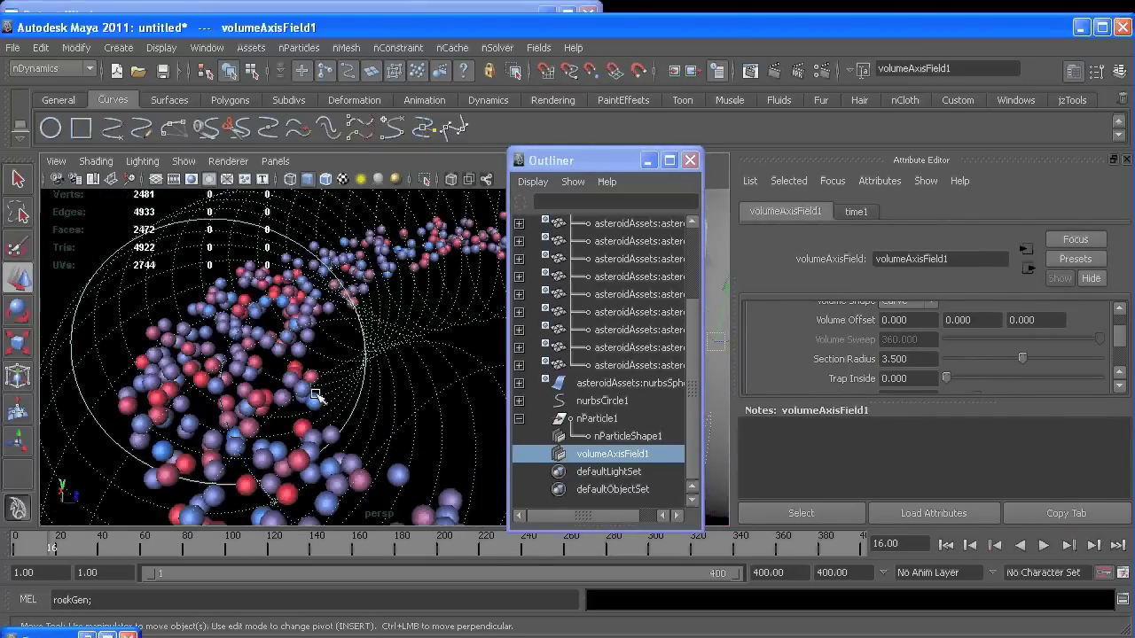
pyautogui.keyDown('alt'); pyautogui.moveTo(311, 393); pyautogui.dragTo(307, 321); pyautogui.keyUp('alt')
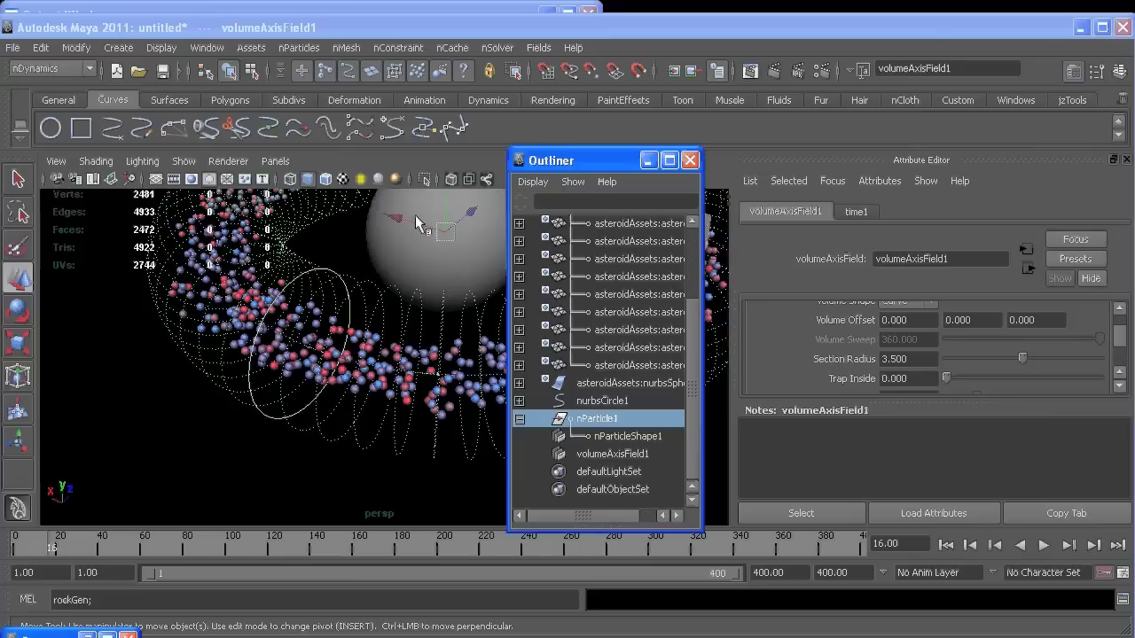
# - Select nParticle1, briefly play the simulation, and rewind to the first frame
pyautogui.click(603, 420)
pyautogui.click(1043, 546)
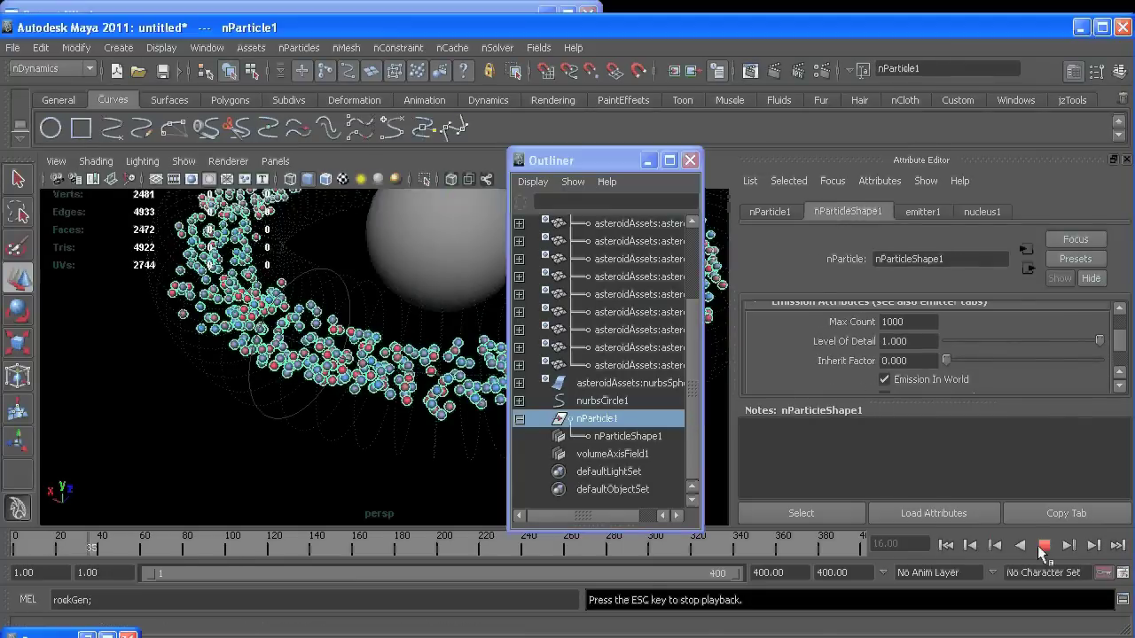
pyautogui.click(1044, 545)
pyautogui.click(946, 544)
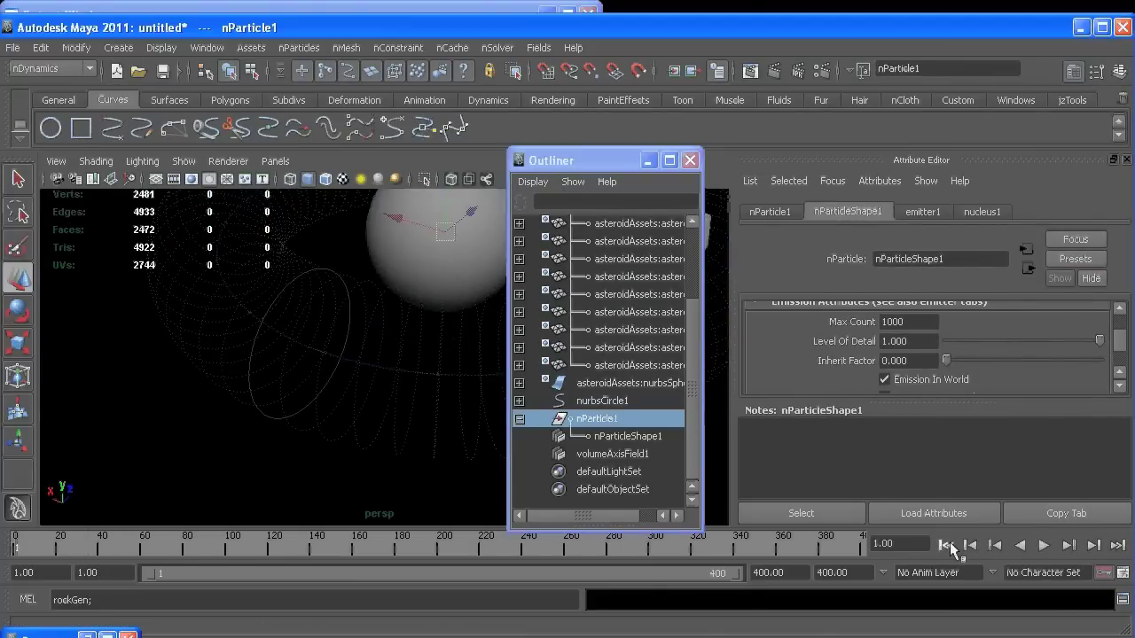
# - Link volumeAxisField1 to nParticle1 in the Dynamic Relationships editor, then minimize the editor
pyautogui.click(207, 47)
pyautogui.moveTo(222, 132)
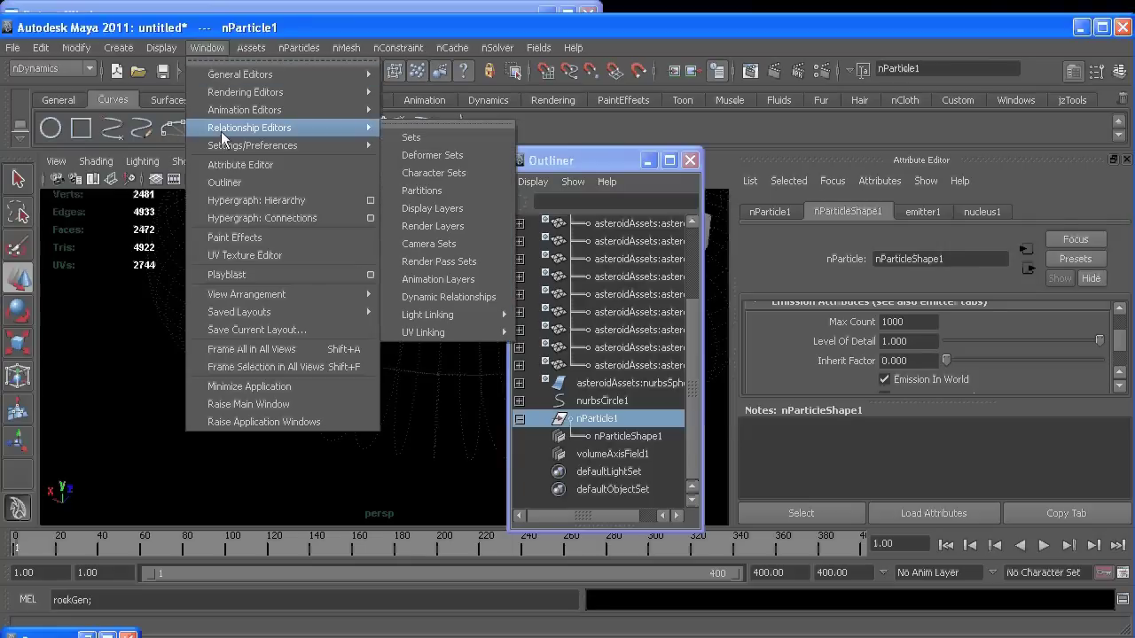
pyautogui.click(447, 297)
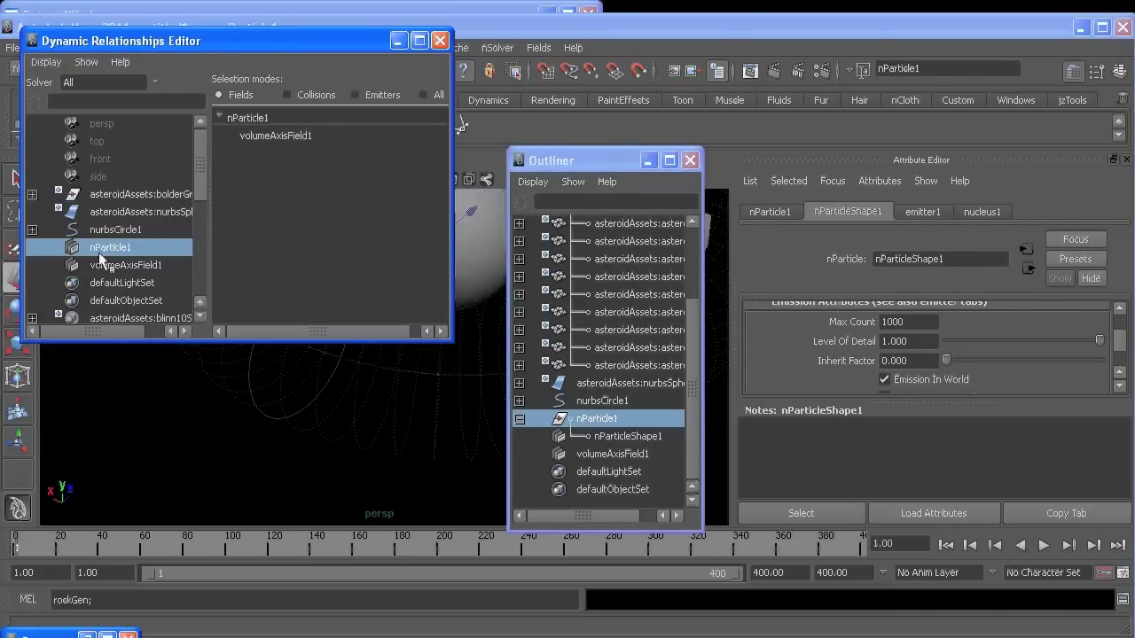
pyautogui.click(259, 133)
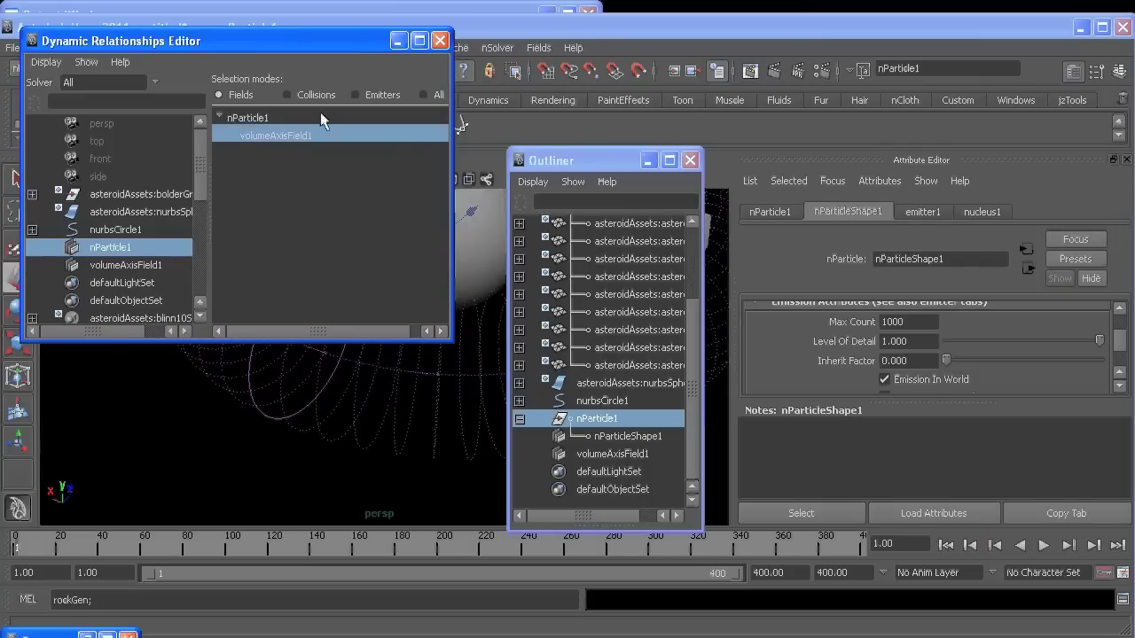
pyautogui.click(398, 41)
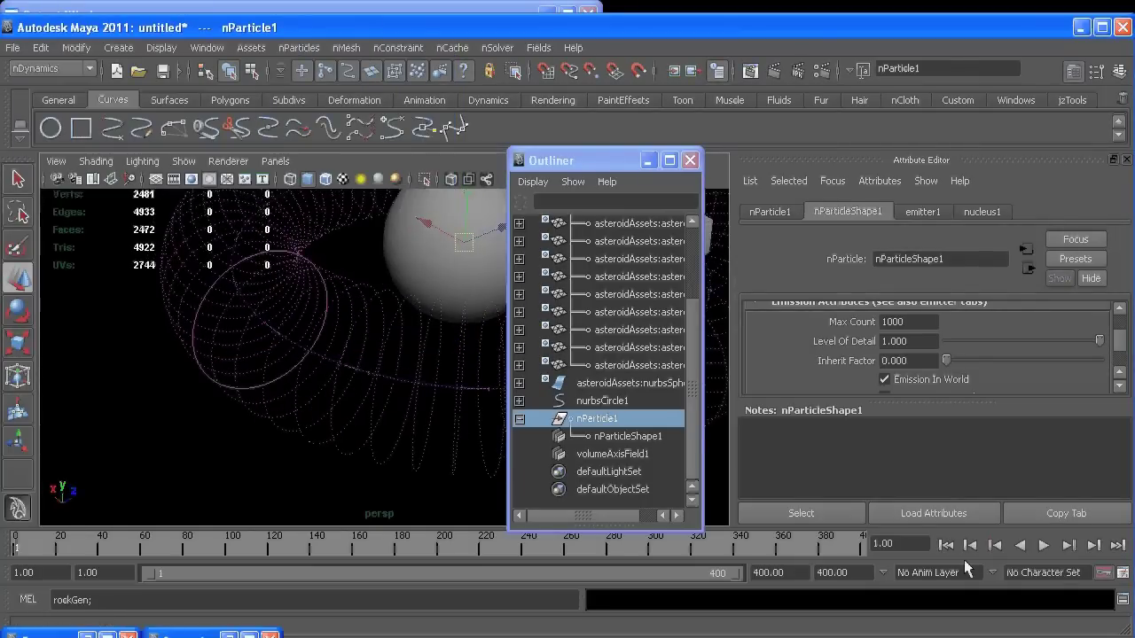
# - Play to frame 30, move closer to the particles, then resume and stop at frame 159
pyautogui.click(1045, 550)
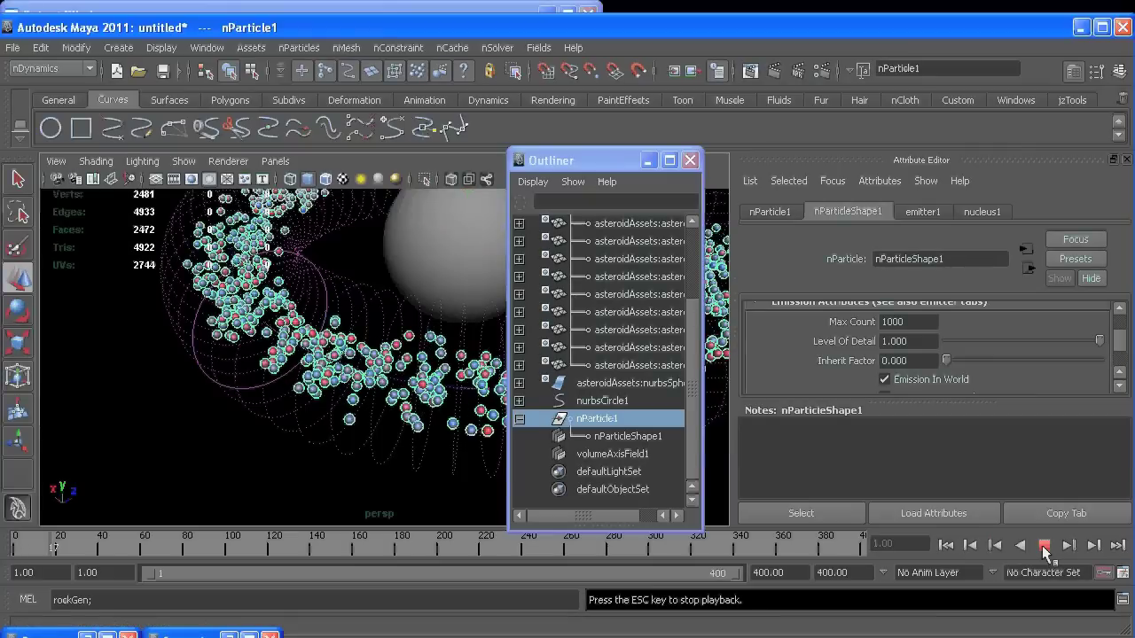
pyautogui.click(1044, 550)
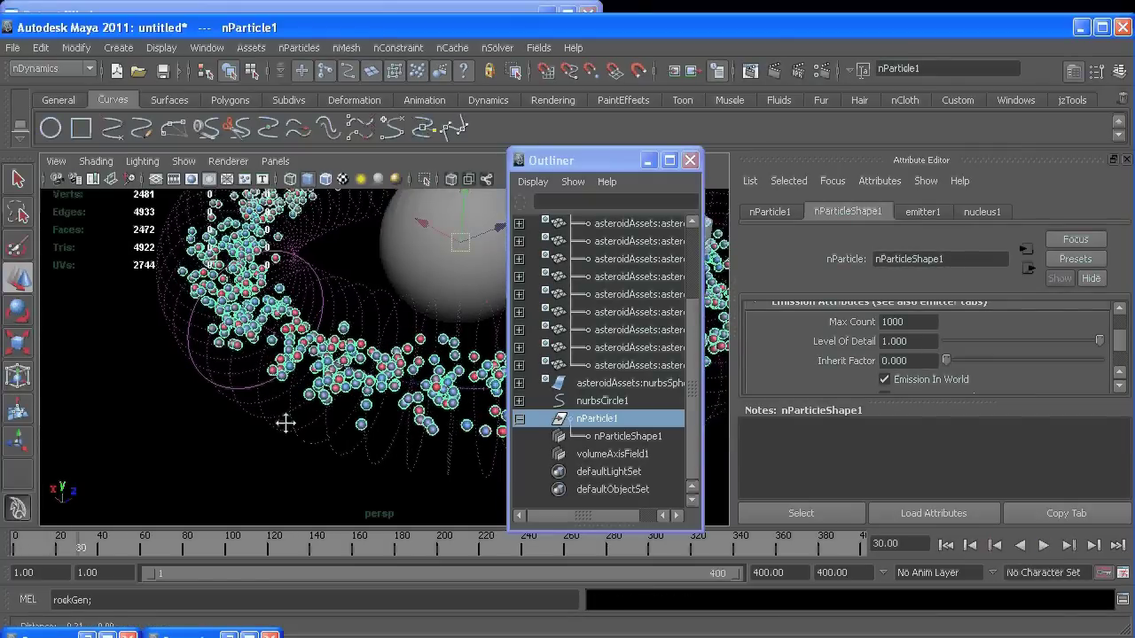
pyautogui.keyDown('alt'); pyautogui.moveTo(284, 423); pyautogui.dragTo(314, 443, button='right'); pyautogui.keyUp('alt')
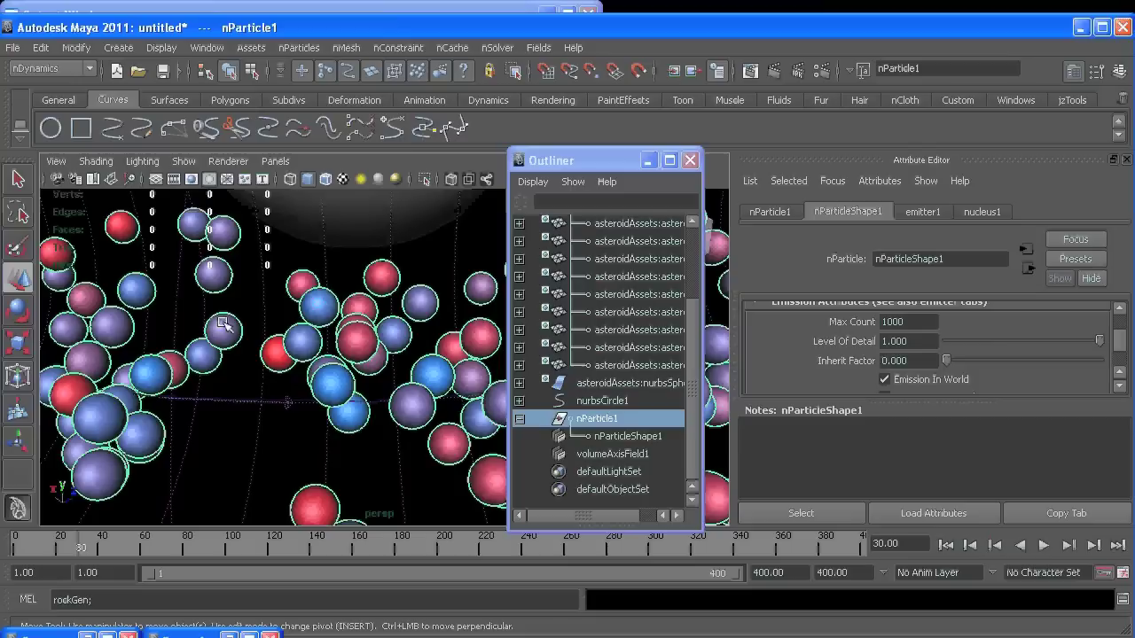
pyautogui.click(1047, 544)
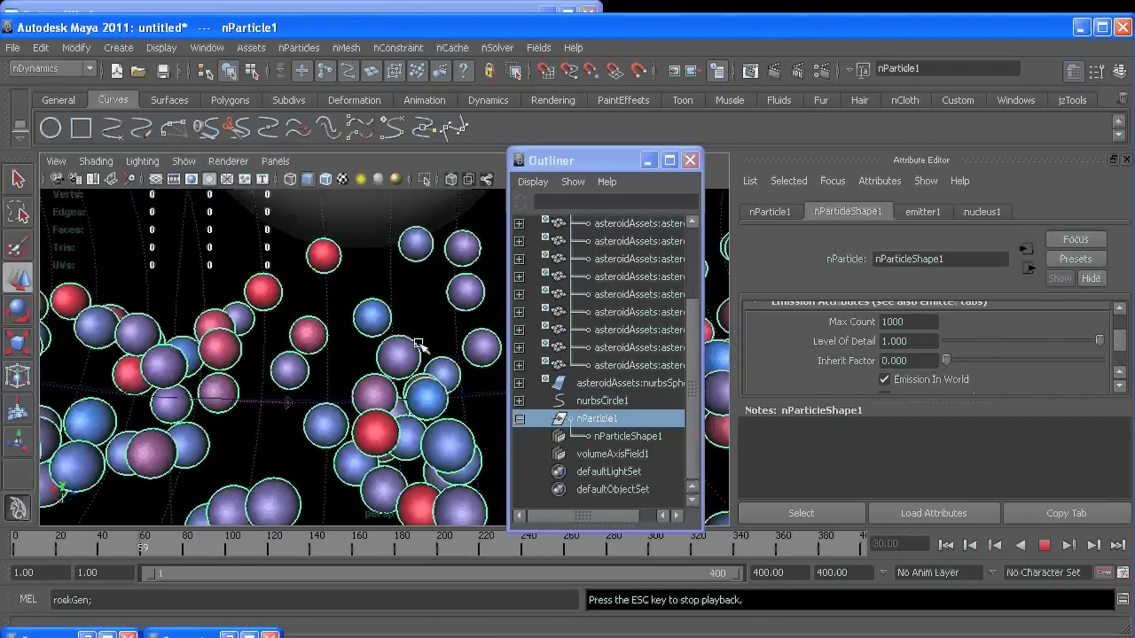
pyautogui.scroll(-10, 371, 340)
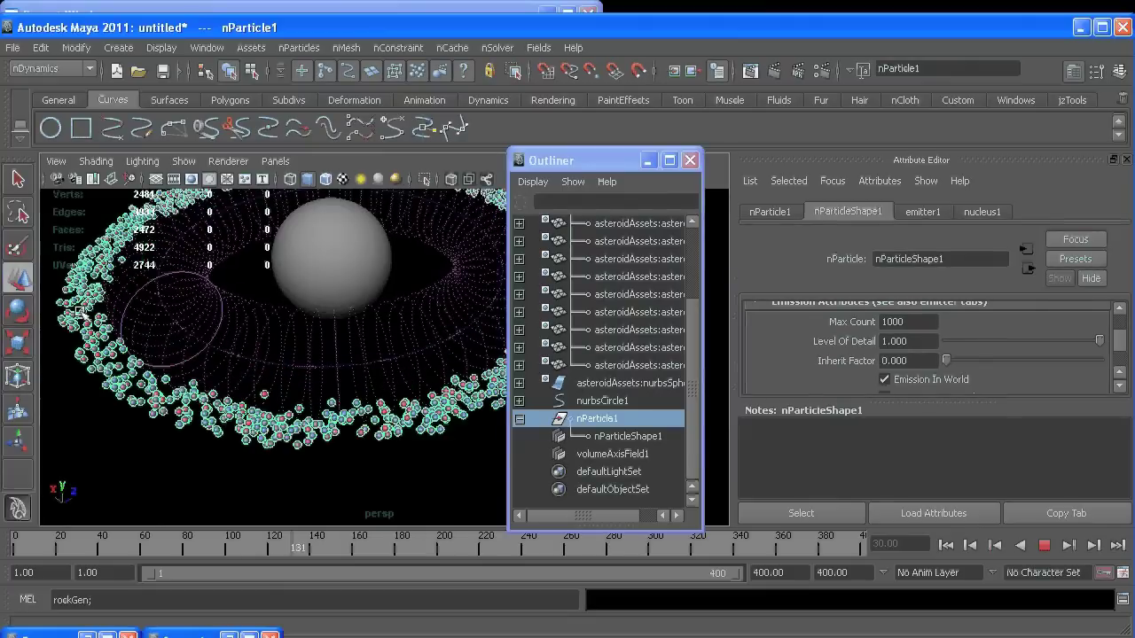
pyautogui.press('Escape')
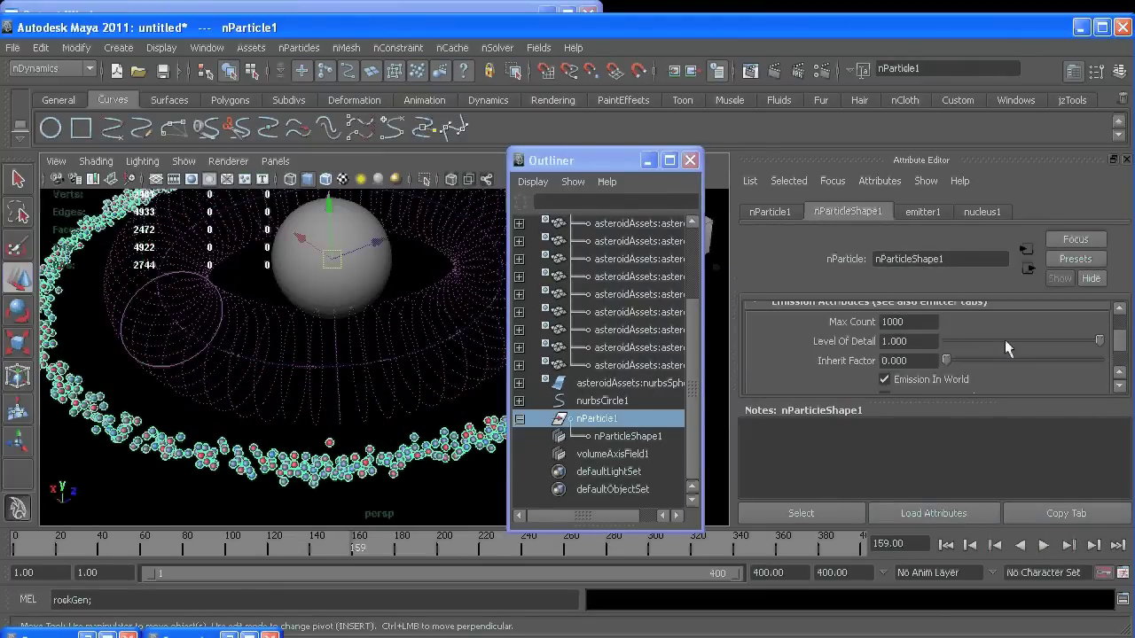
pyautogui.click(926, 341)
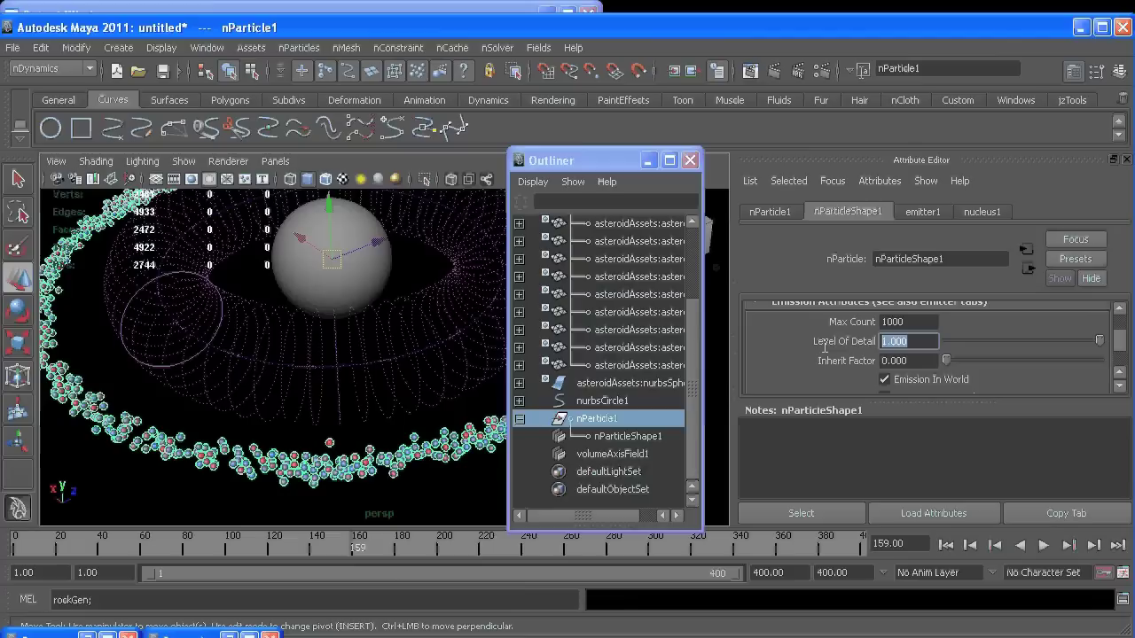
# - Set Conserve to 0.5 under nParticleShape1's Dynamic Properties
pyautogui.scroll(-5, 914, 352)
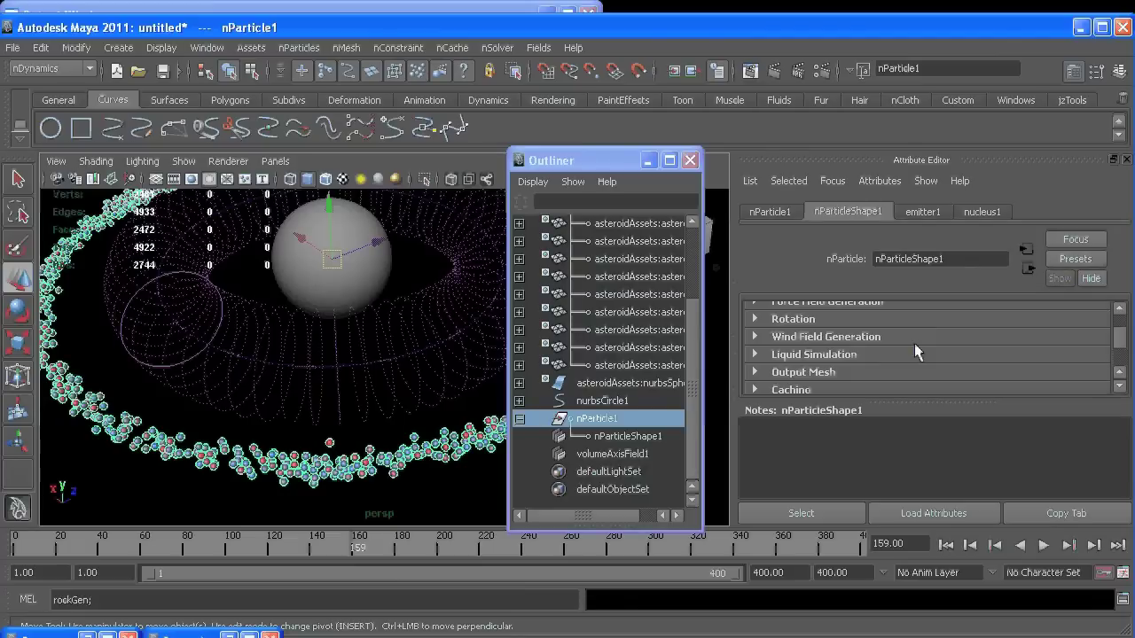
pyautogui.scroll(10, 914, 343)
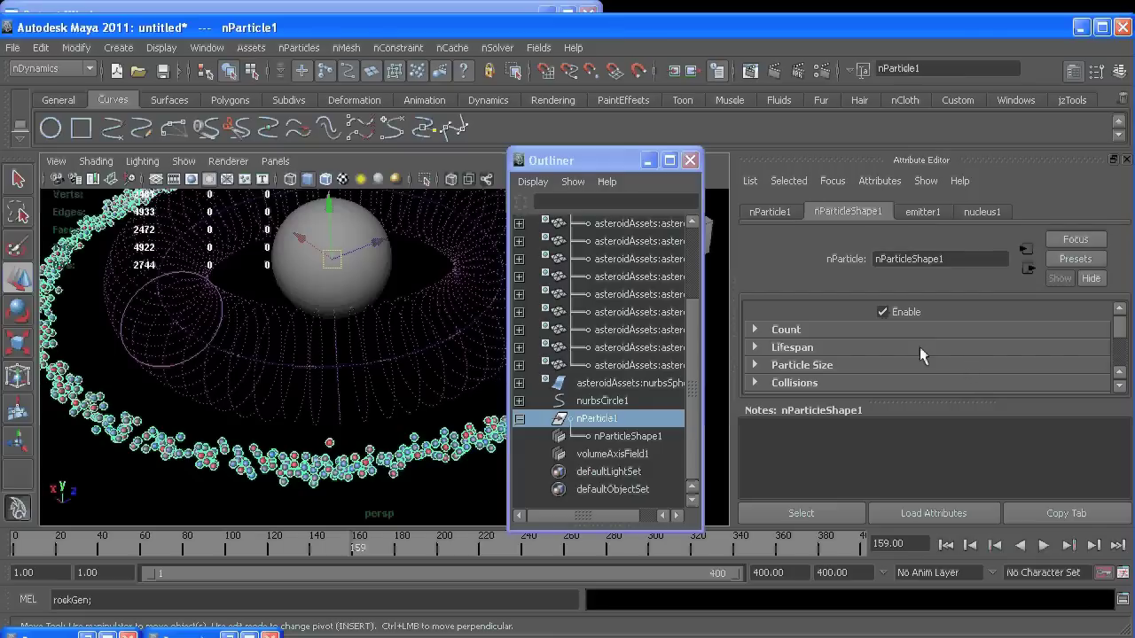
pyautogui.scroll(-2, 818, 369)
pyautogui.click(818, 365)
pyautogui.scroll(-2, 849, 342)
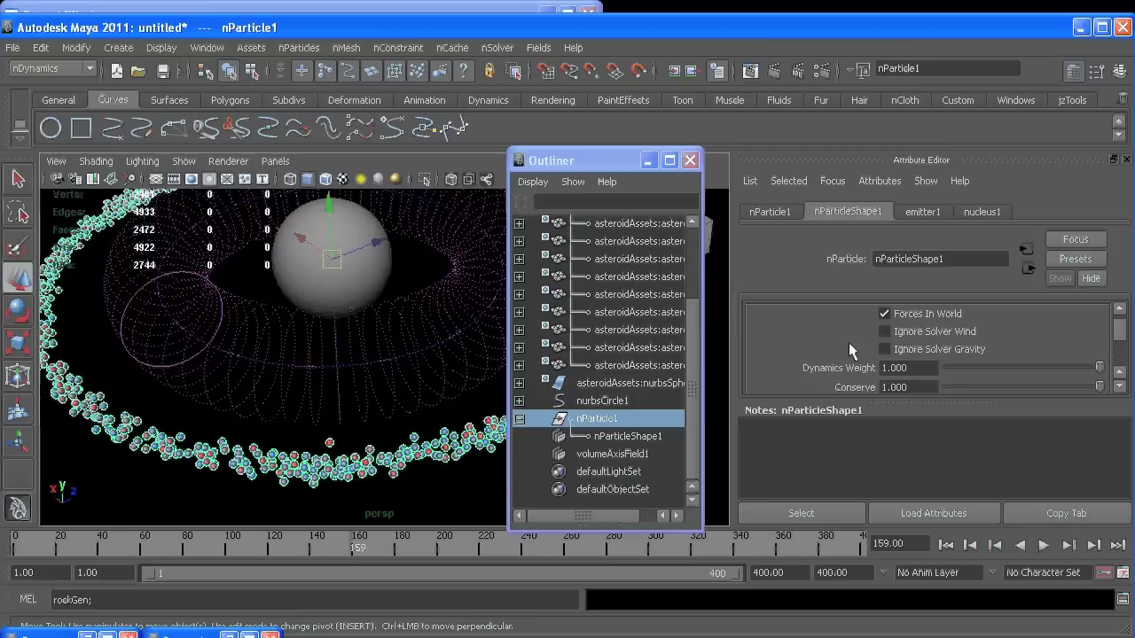
pyautogui.click(898, 387)
pyautogui.write('0.5')
pyautogui.press('Return')
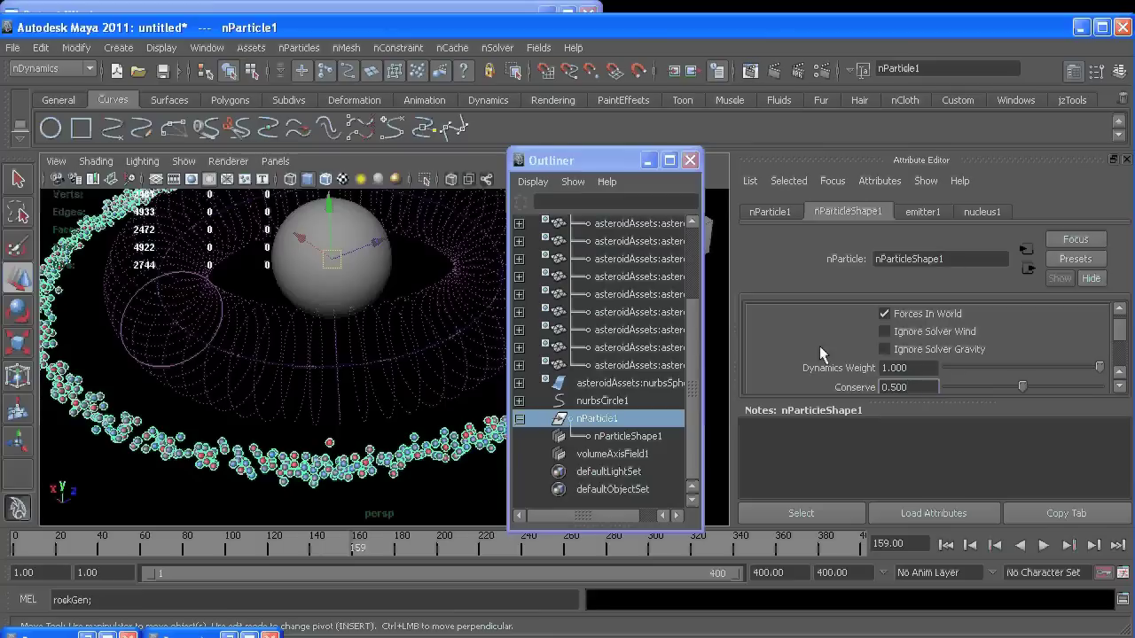
# - Replay the simulation from the start and stop at frame 72
pyautogui.click(945, 545)
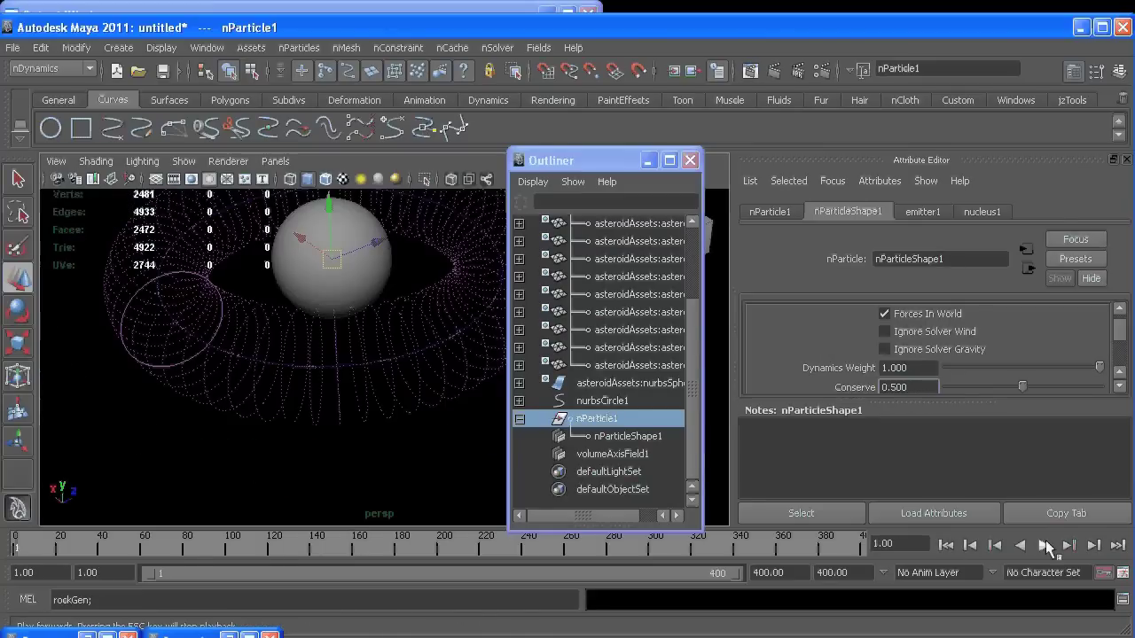
pyautogui.click(1044, 545)
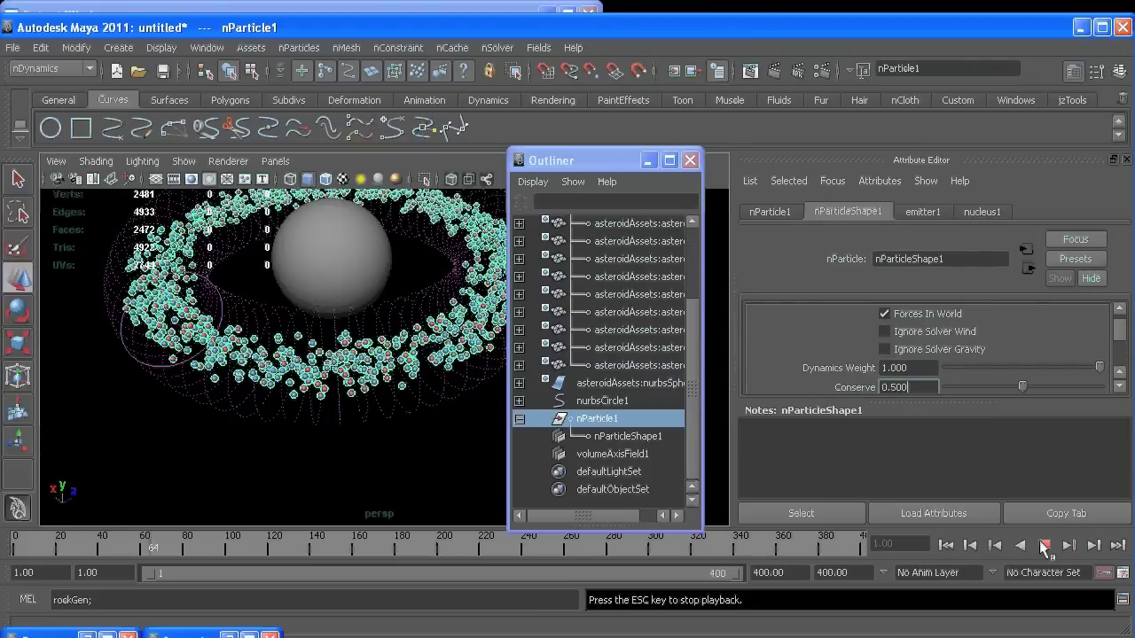
pyautogui.click(1044, 545)
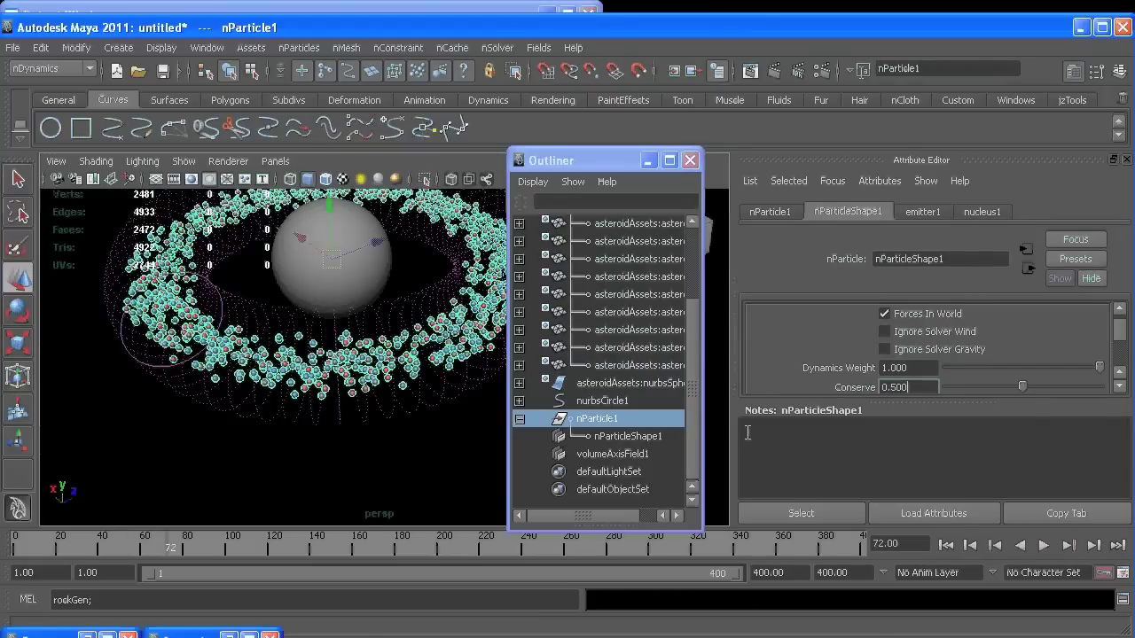
# - Select volumeAxisField1 and set its Along Axis speed to 2
pyautogui.click(617, 454)
pyautogui.scroll(-3, 875, 349)
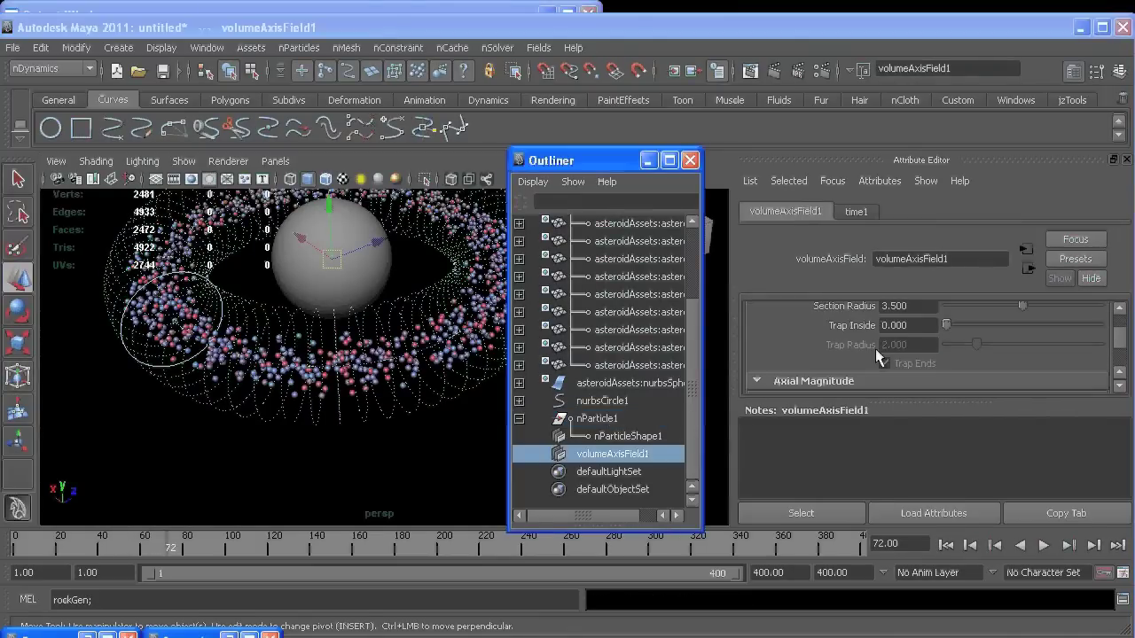
pyautogui.scroll(-3, 873, 350)
pyautogui.scroll(-5, 869, 351)
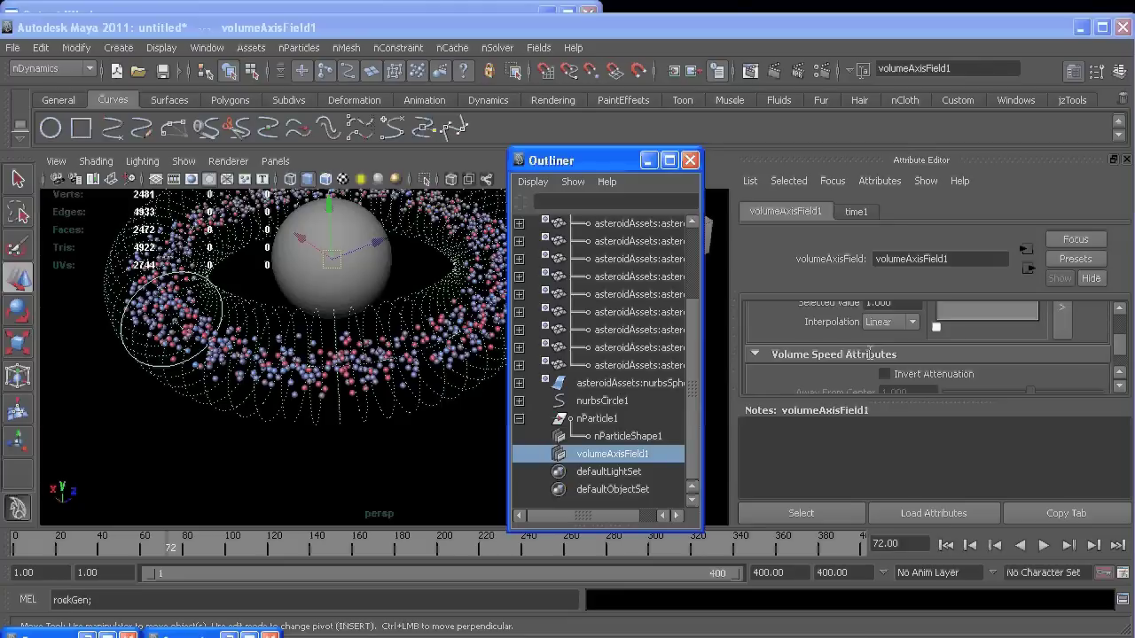
pyautogui.scroll(3, 838, 351)
pyautogui.scroll(-5, 836, 355)
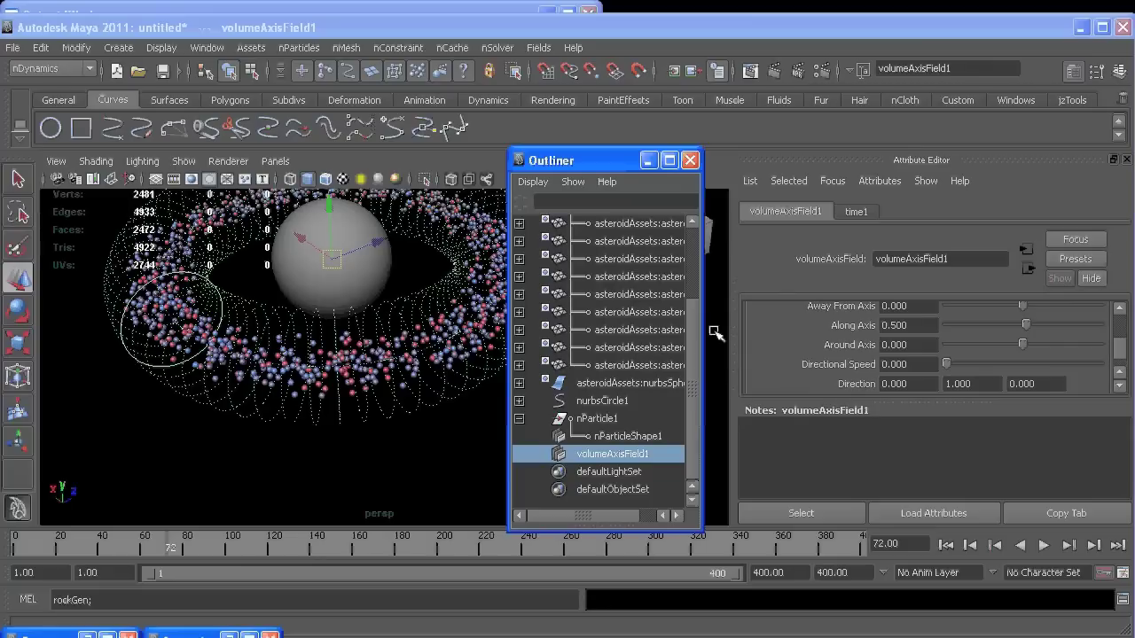
pyautogui.scroll(2, 912, 344)
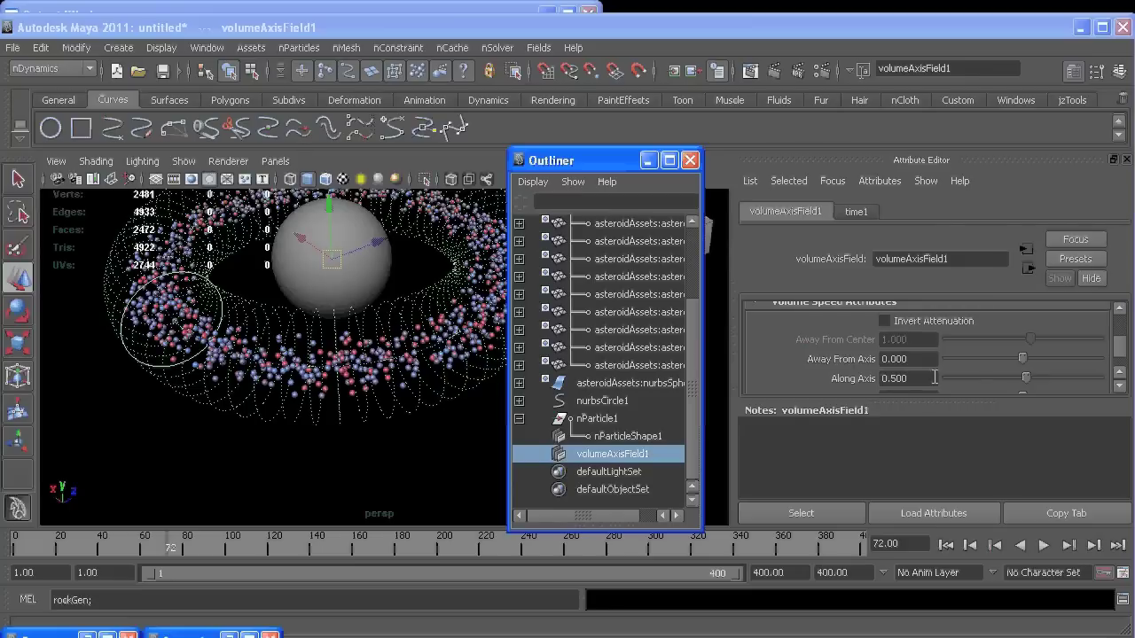
pyautogui.scroll(-1, 934, 377)
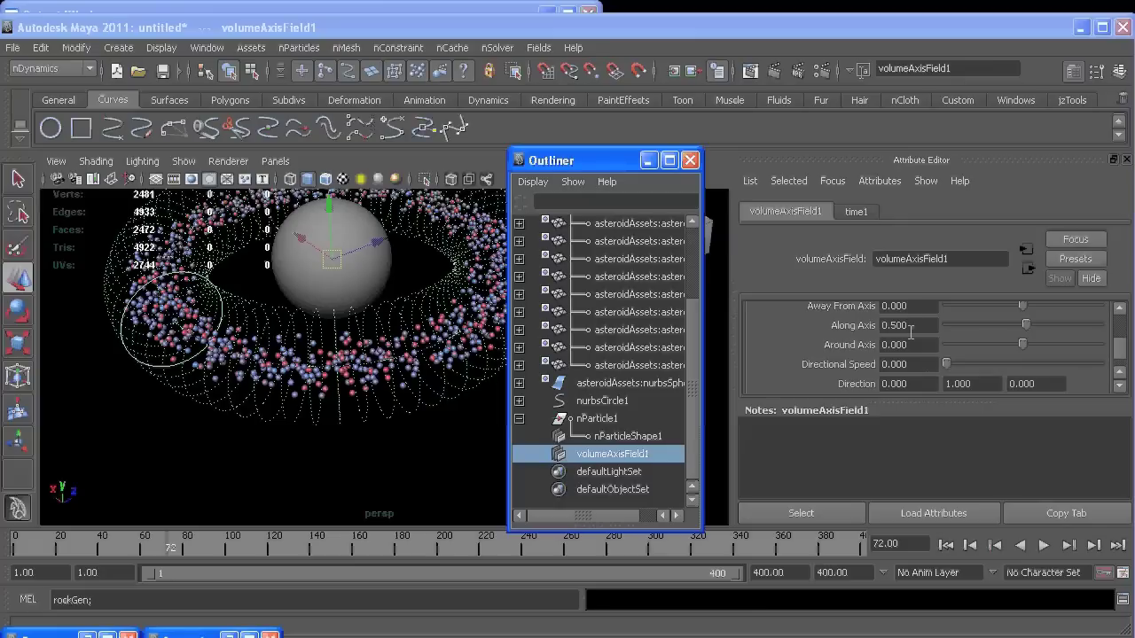
pyautogui.doubleClick(909, 326)
pyautogui.write('2')
pyautogui.press('Return')
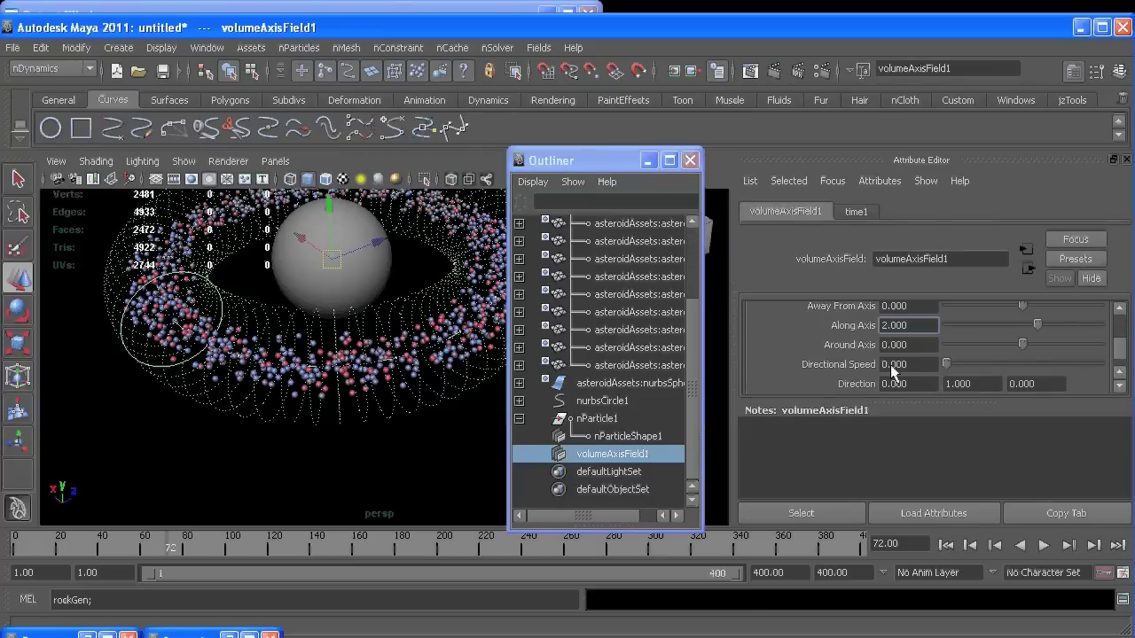
# - Replay the simulation from the first frame and stop at frame 49
pyautogui.click(946, 545)
pyautogui.click(1043, 546)
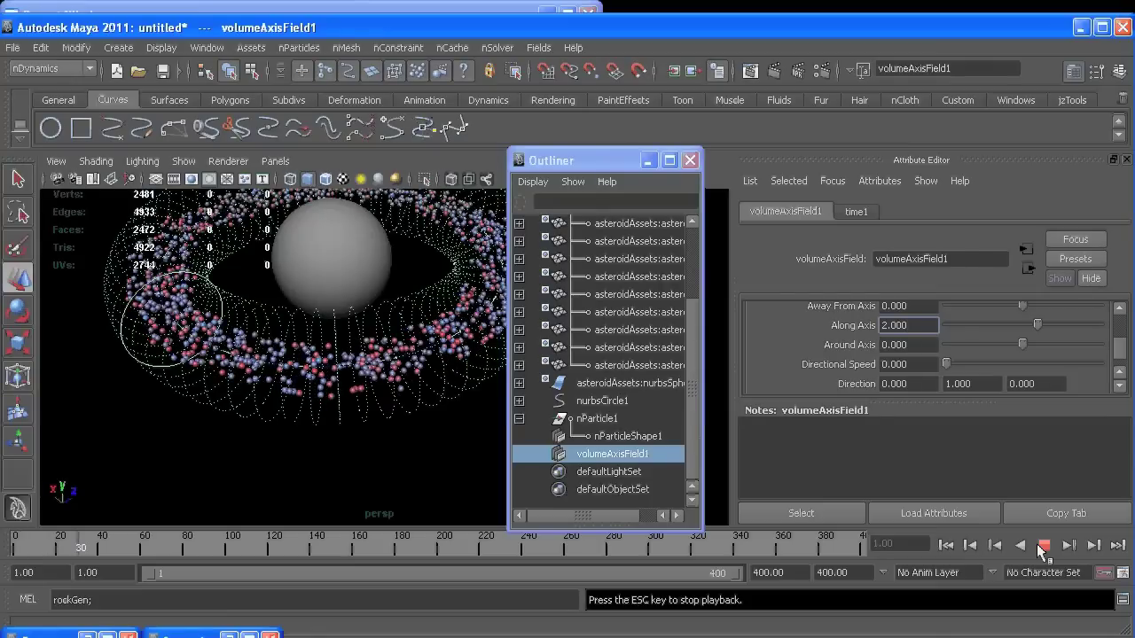
pyautogui.click(1043, 545)
pyautogui.scroll(3, 342, 301)
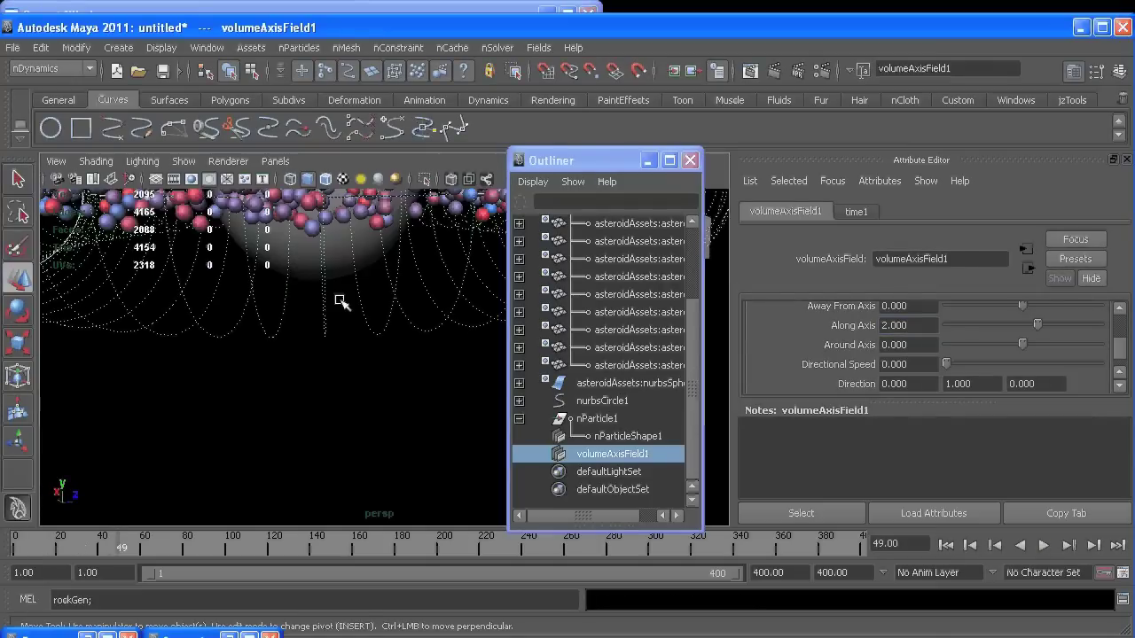
# - Pick nParticle1, close Dynamic Relationships, and place the Expression Editor and Outliner side by side
pyautogui.keyDown('alt'); pyautogui.moveTo(341, 302); pyautogui.dragTo(321, 301); pyautogui.keyUp('alt')
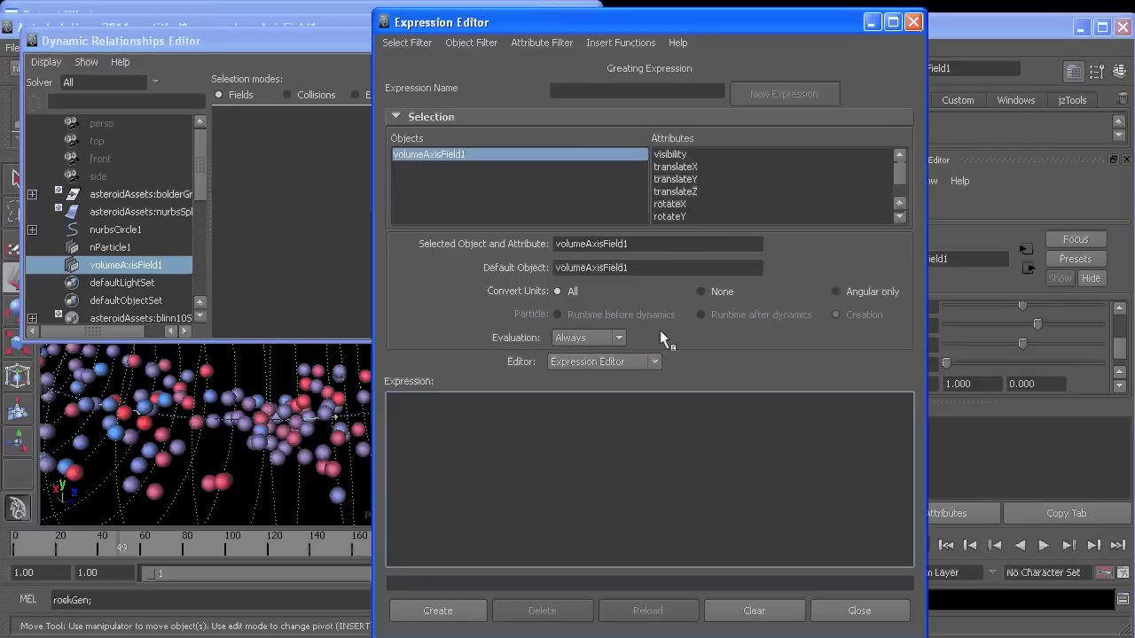
pyautogui.click(89, 247)
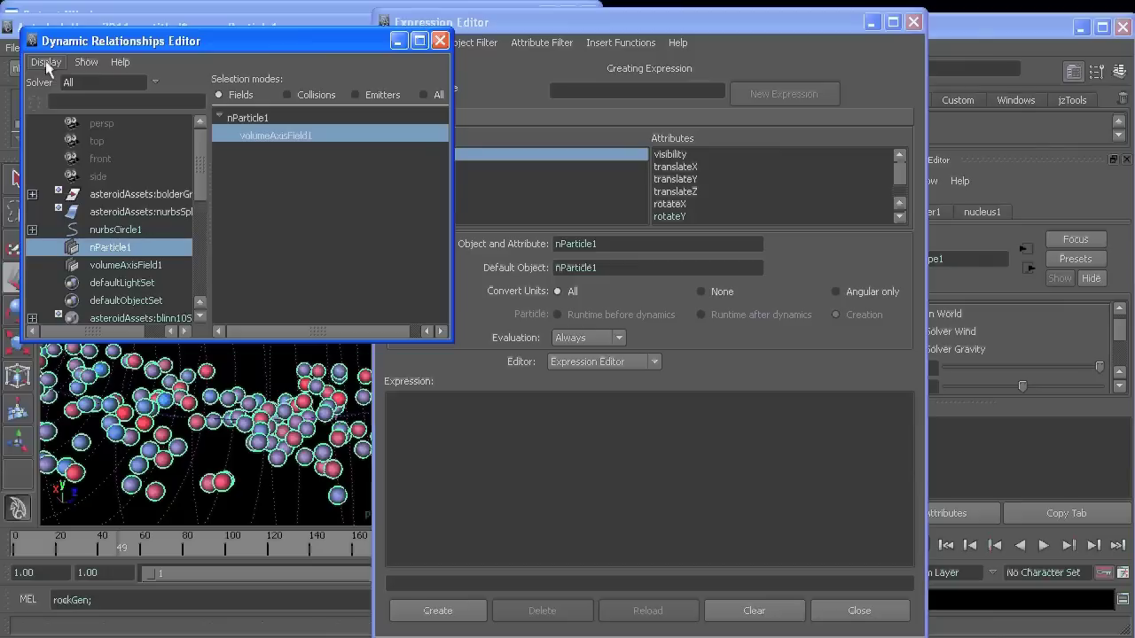
pyautogui.click(439, 41)
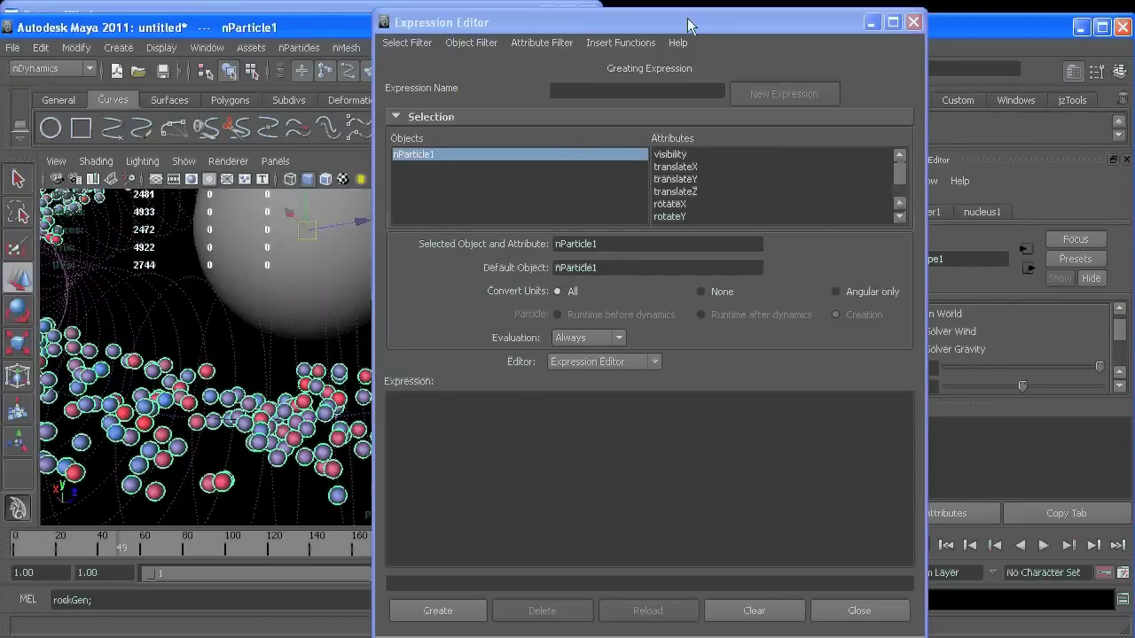
pyautogui.moveTo(688, 25); pyautogui.dragTo(578, 183)
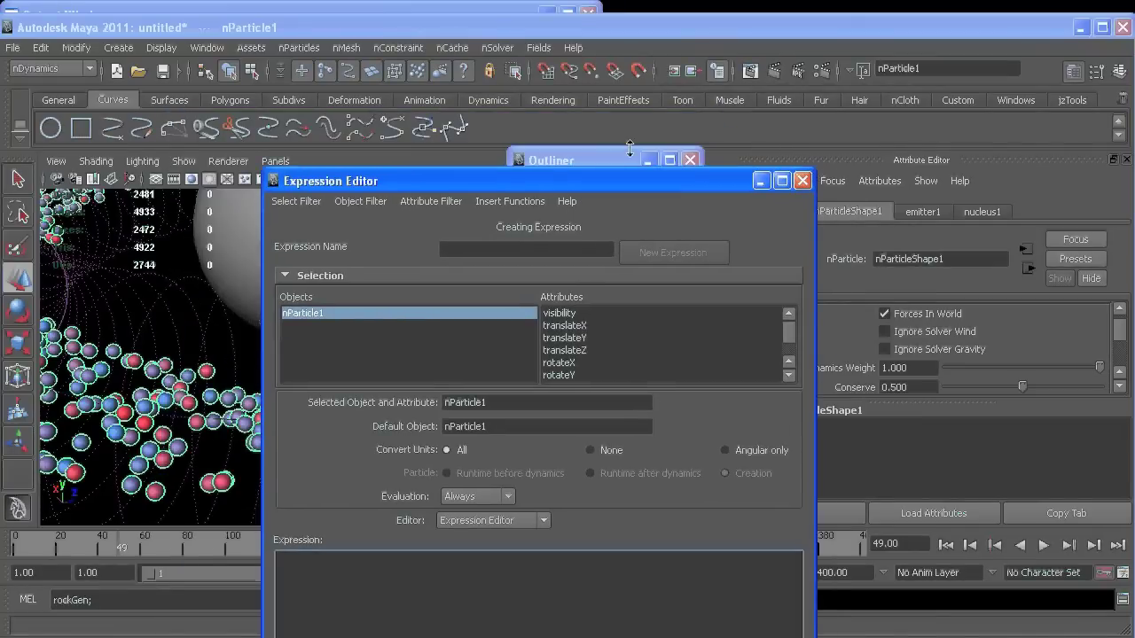
pyautogui.moveTo(629, 148); pyautogui.dragTo(991, 160)
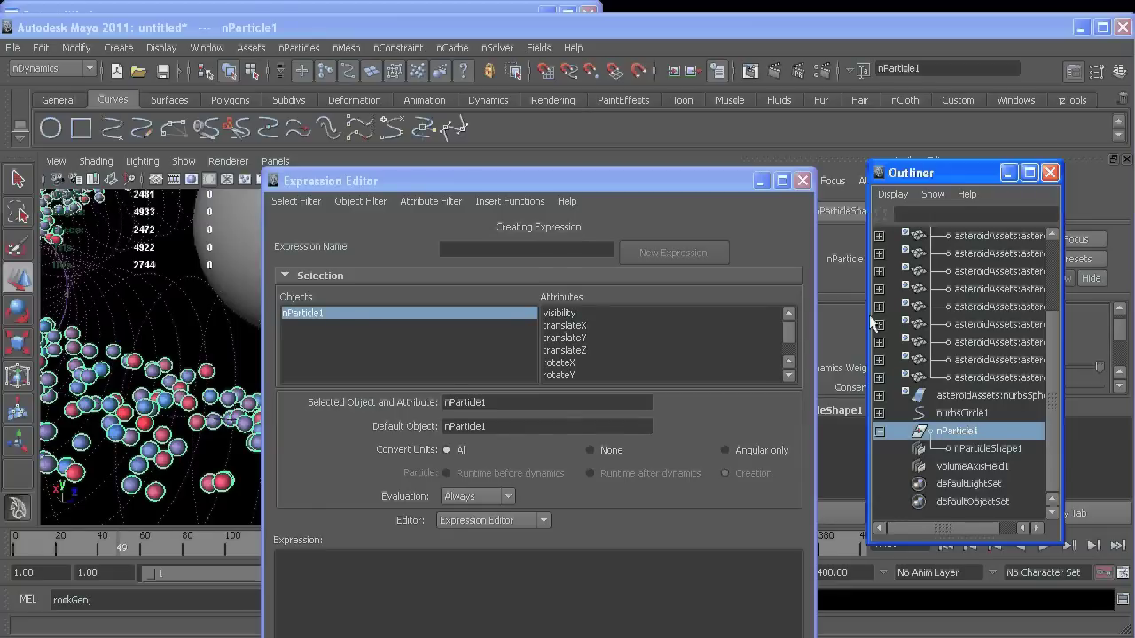
# - Add 'mass = rand(.4,1);' to nParticleShape1's creation expression and apply it
pyautogui.click(959, 449)
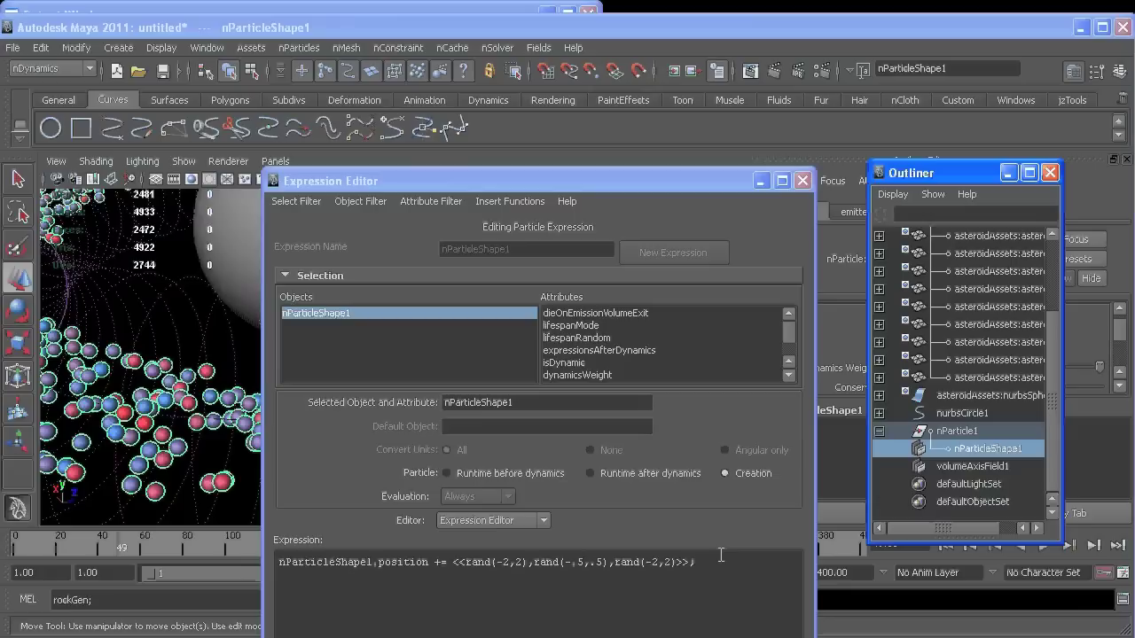
pyautogui.click(718, 516)
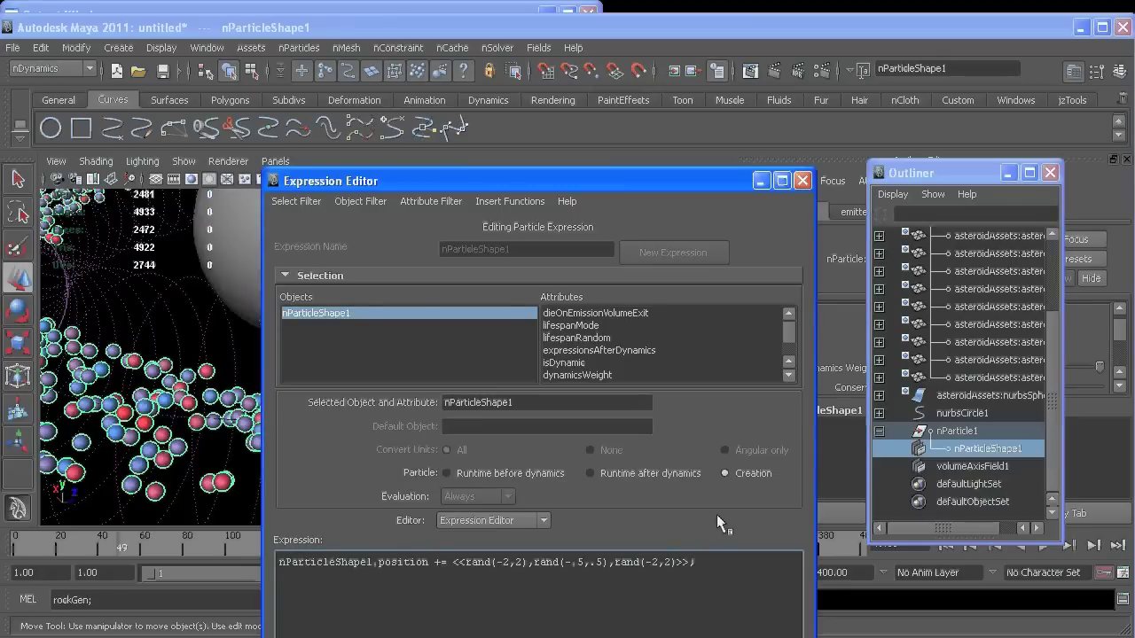
pyautogui.press('Return')
pyautogui.press('Return')
pyautogui.write('mass = rand(.')
pyautogui.write('4,1);')
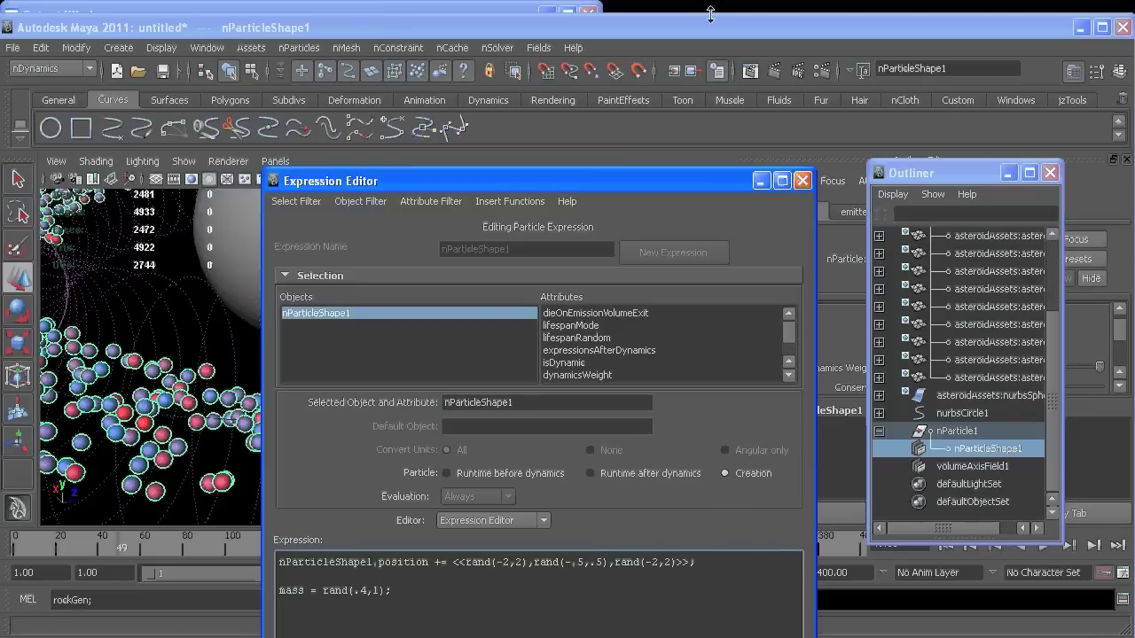
pyautogui.moveTo(603, 186); pyautogui.dragTo(579, 21)
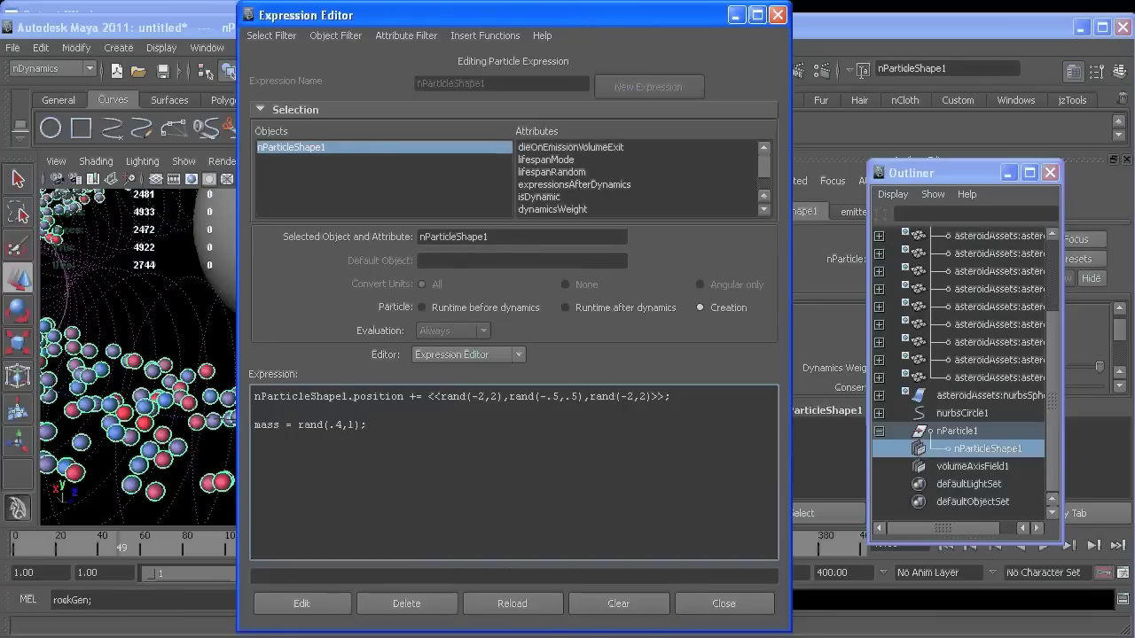
pyautogui.click(301, 604)
pyautogui.click(737, 14)
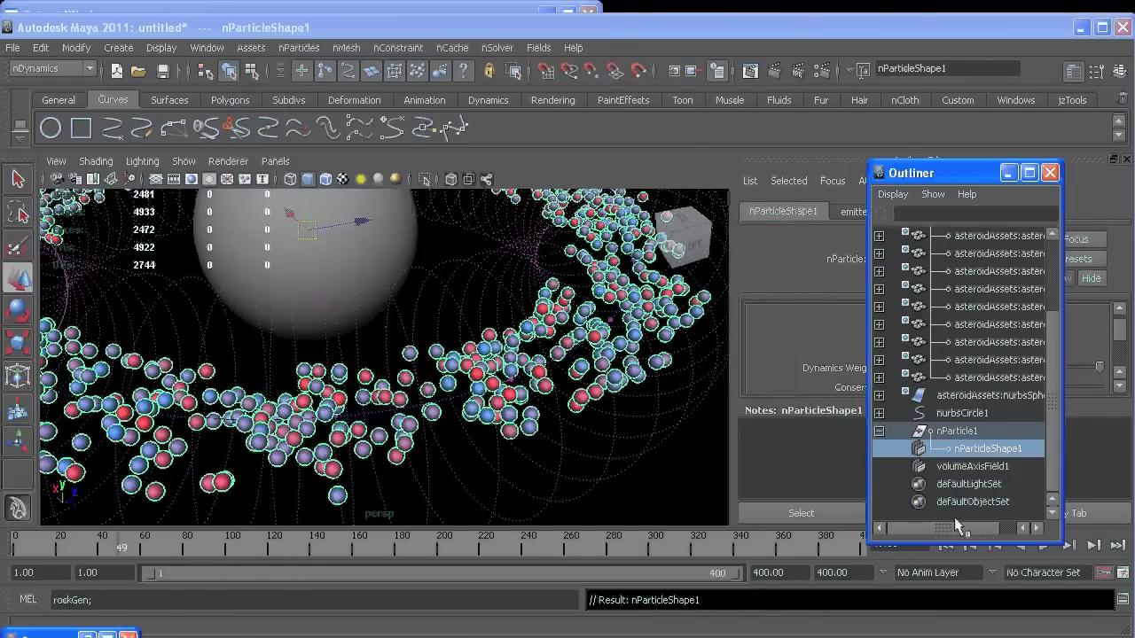
# - Shrink the Outliner and replay the simulation from the start to frame 111
pyautogui.moveTo(955, 541); pyautogui.dragTo(953, 471)
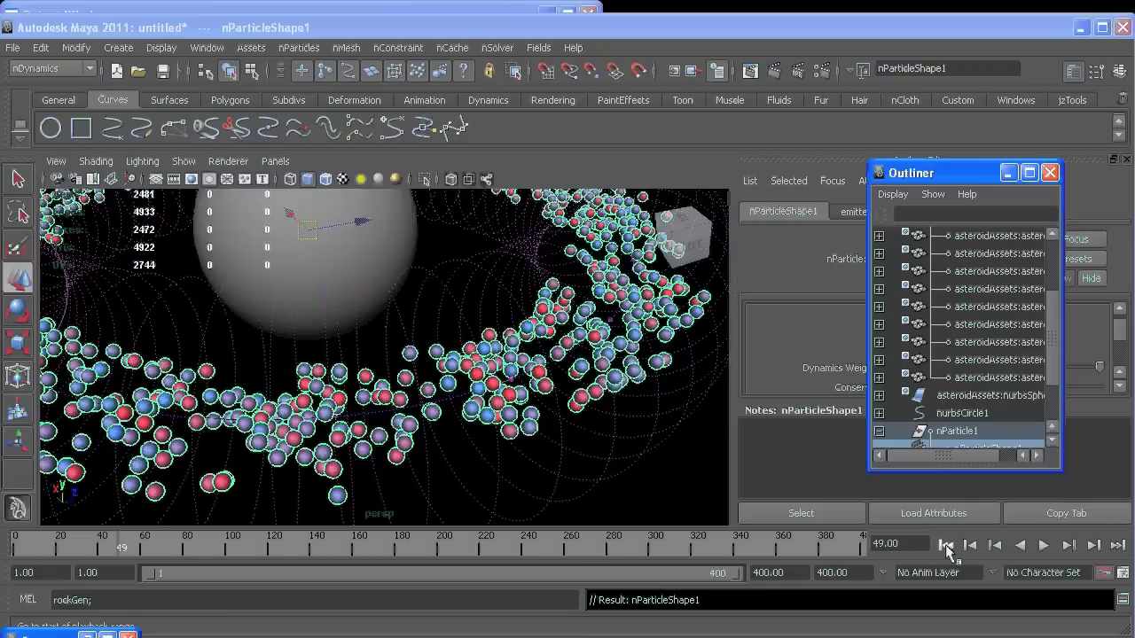
pyautogui.click(946, 547)
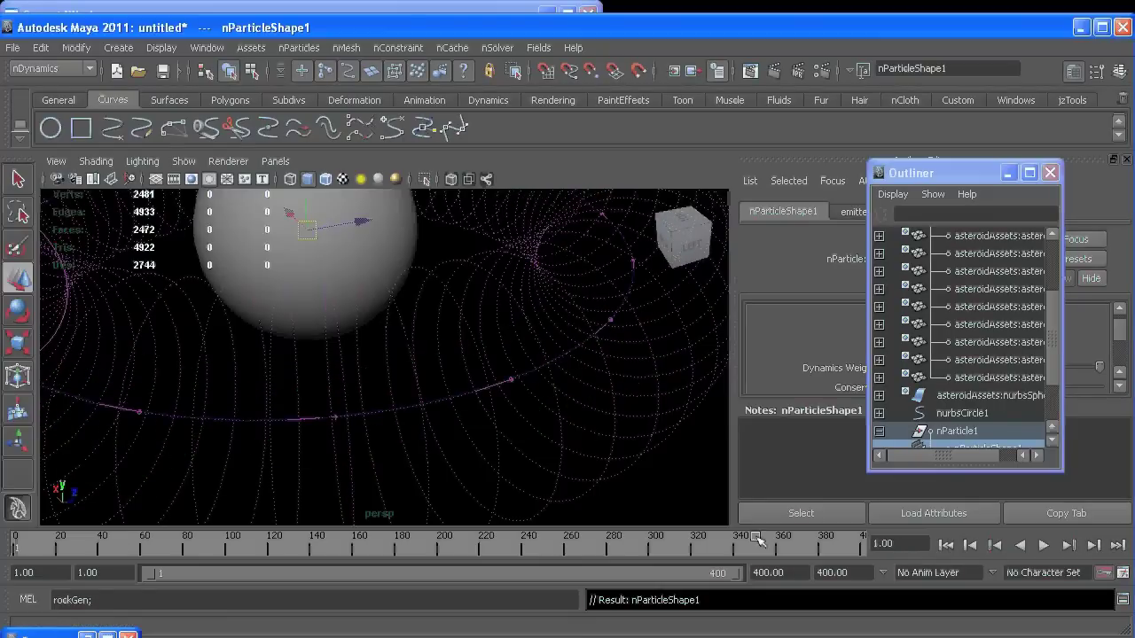
pyautogui.click(1044, 546)
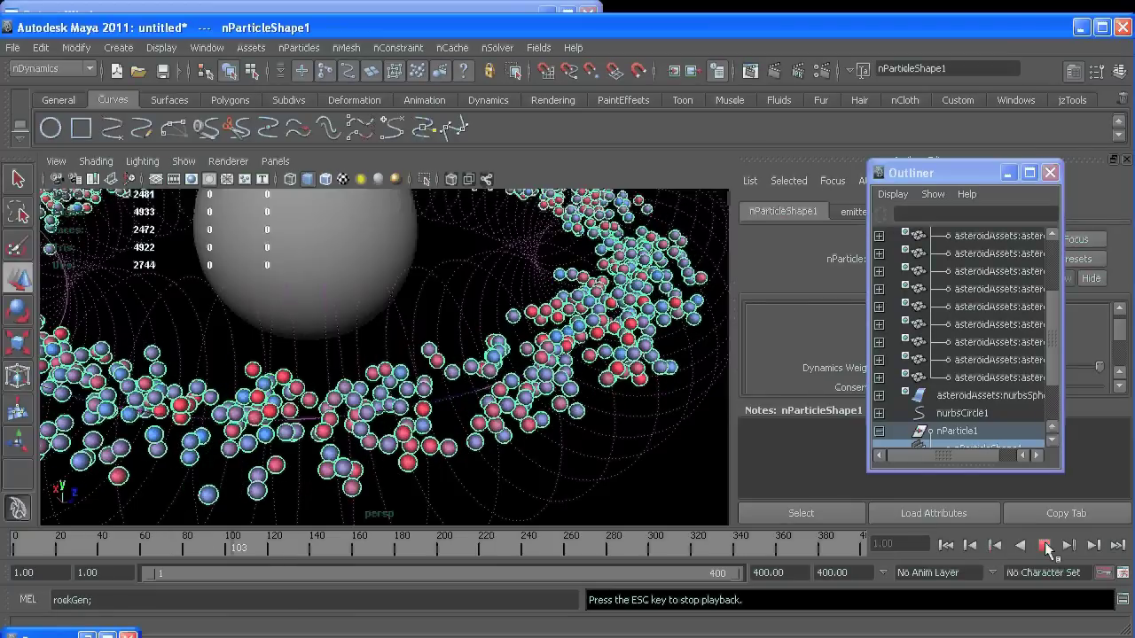
pyautogui.click(1045, 545)
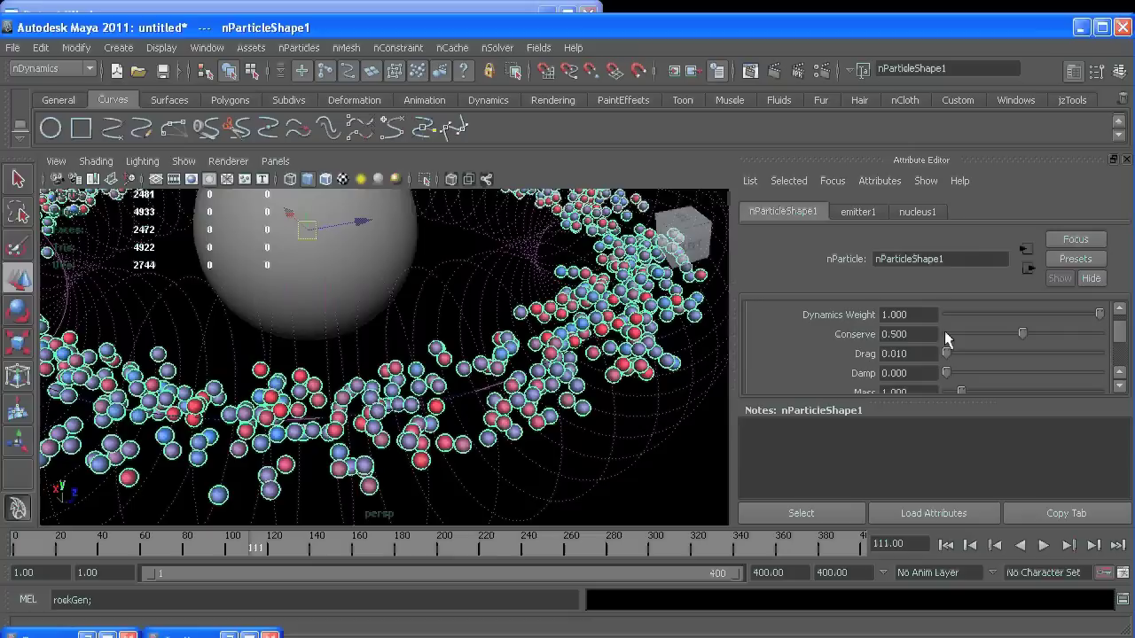
# - Break Radius PP's link to internalRadiusRamp and open a Creation Expression for Radius PP
pyautogui.scroll(-5, 945, 339)
pyautogui.scroll(-3, 947, 335)
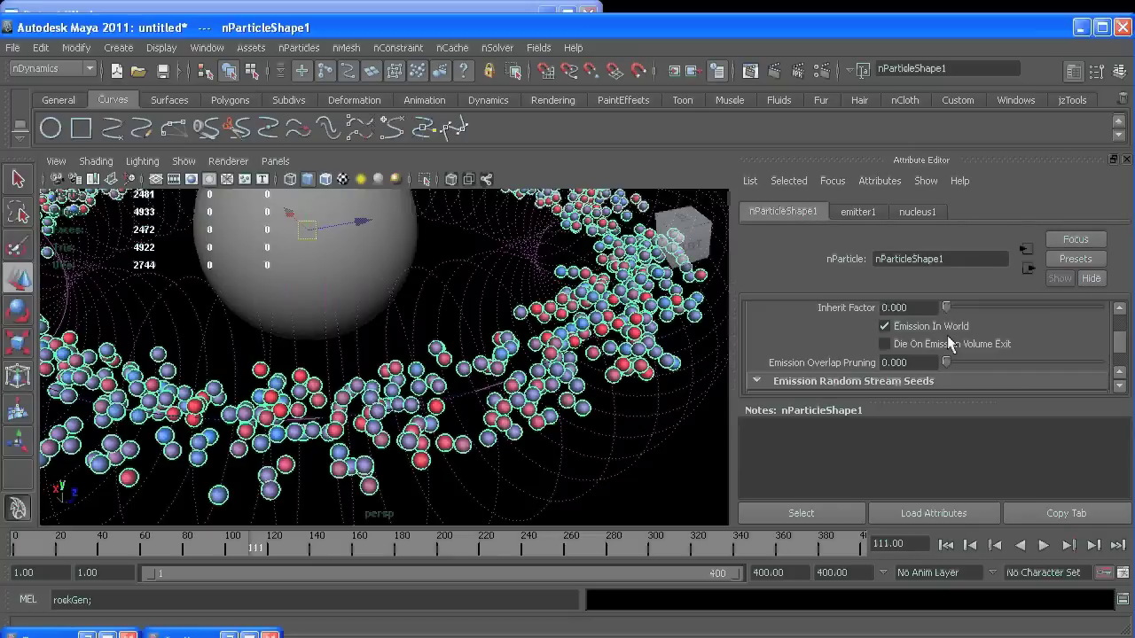
pyautogui.scroll(-6, 947, 335)
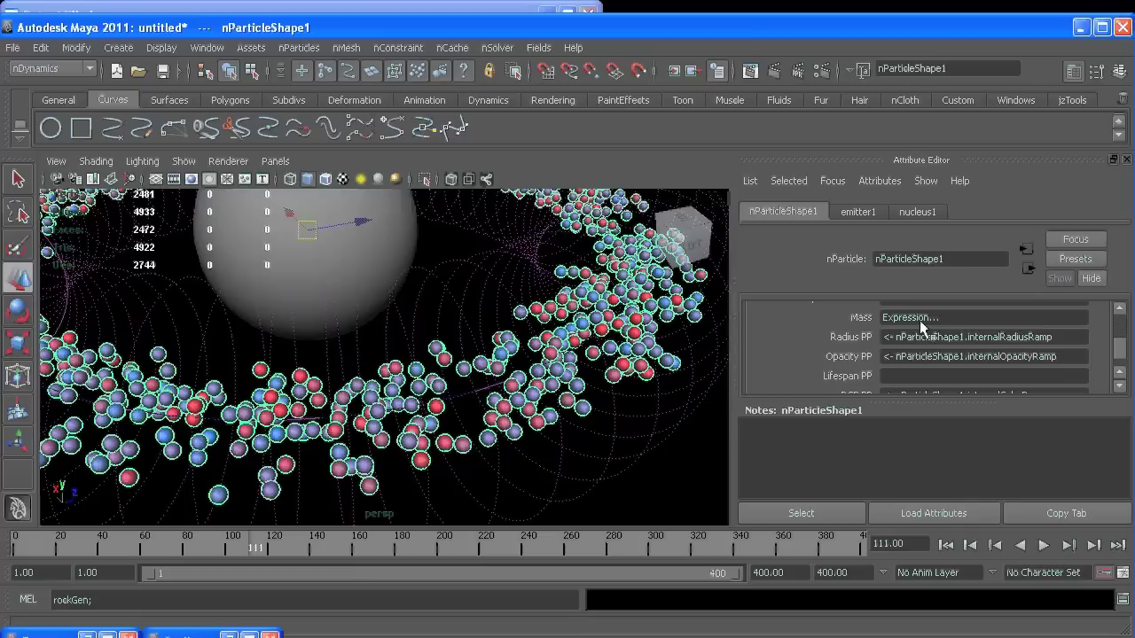
pyautogui.rightClick(900, 336)
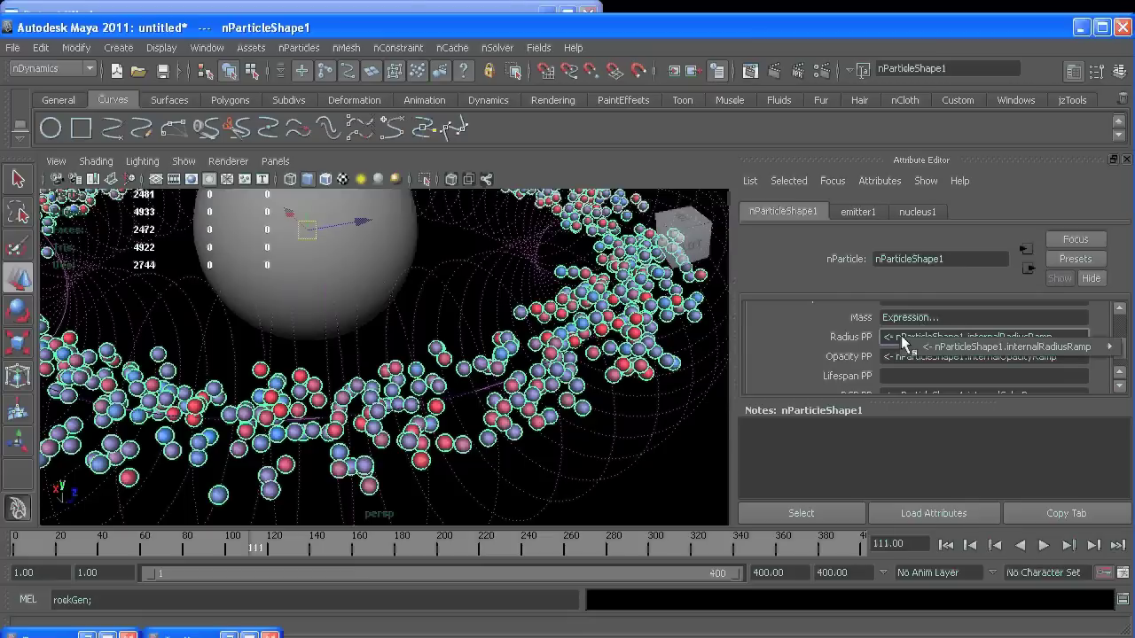
pyautogui.moveTo(960, 353)
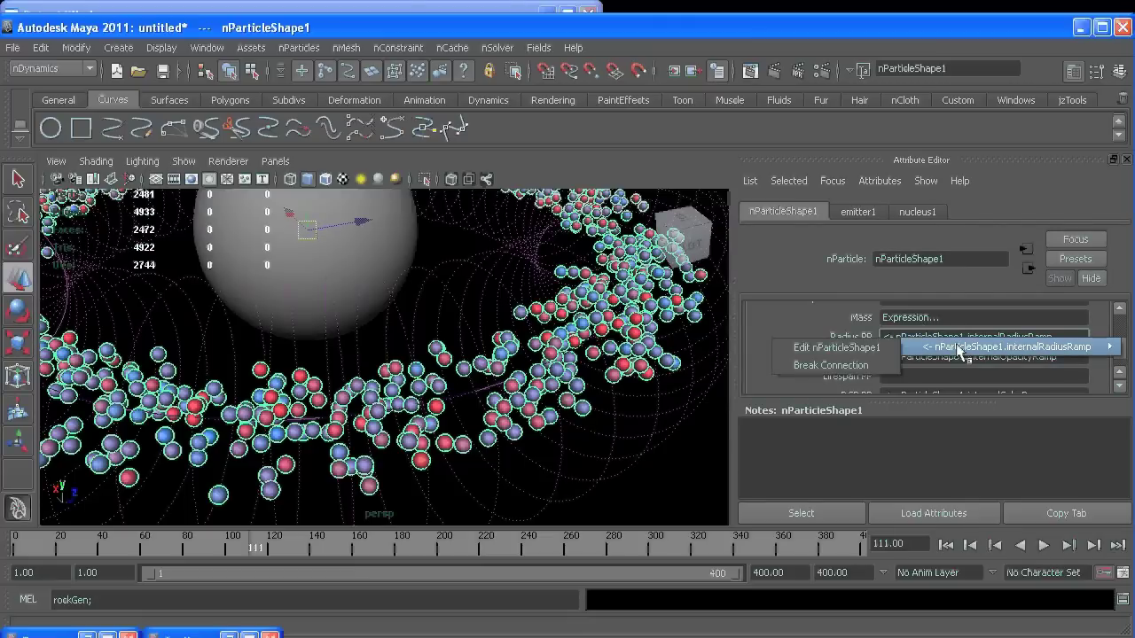
pyautogui.click(850, 365)
pyautogui.rightClick(896, 340)
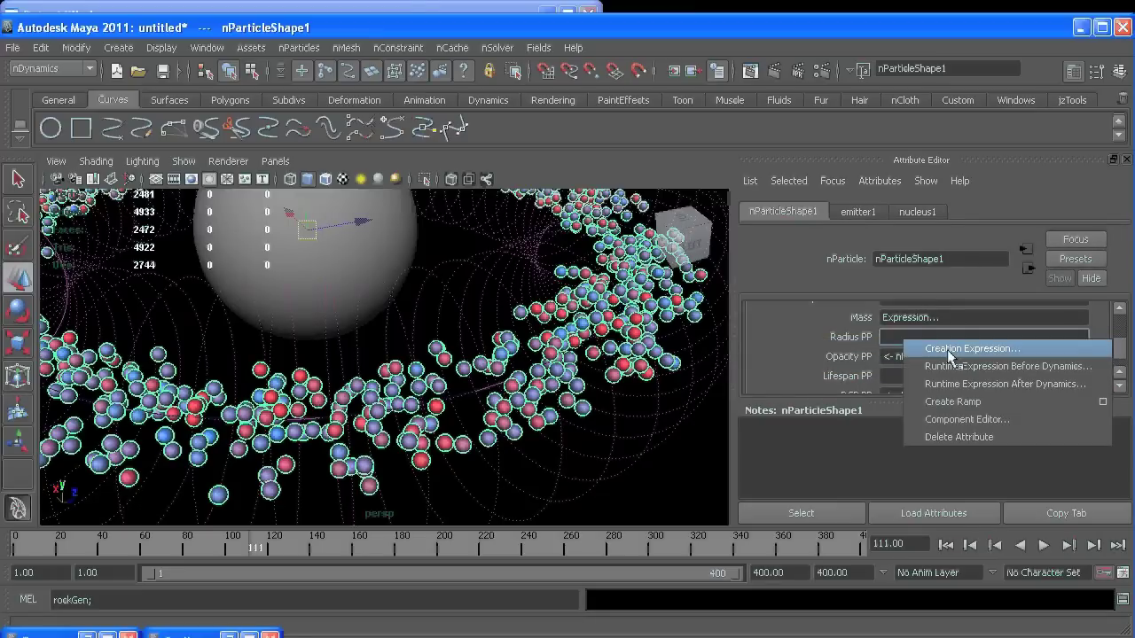
pyautogui.click(947, 349)
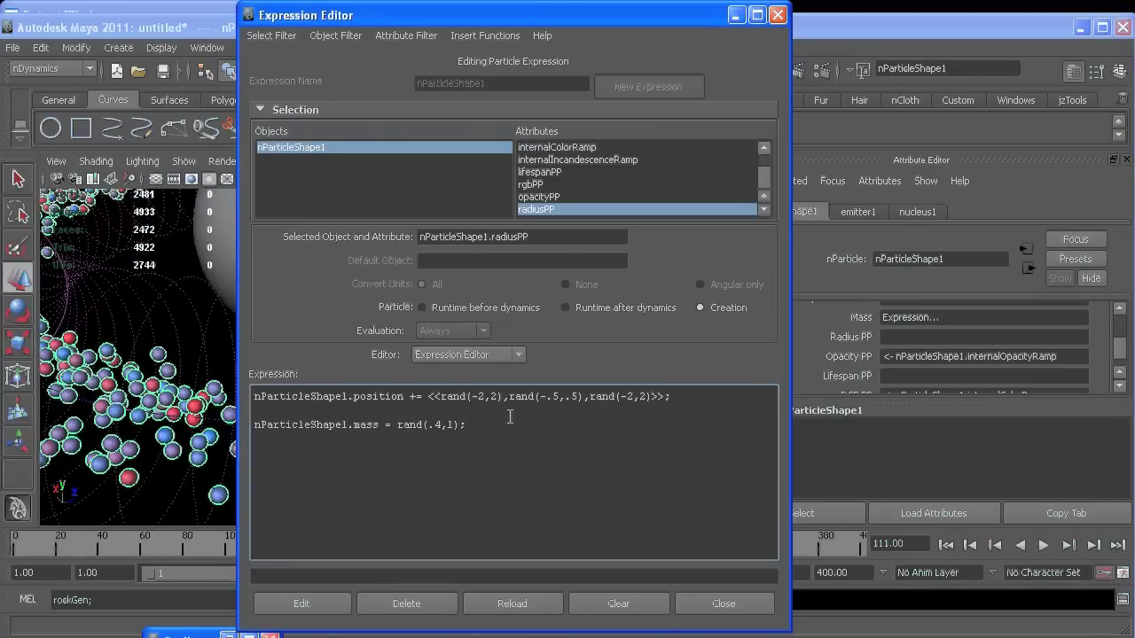
# - Set the creation expression to 'radiusPP = mass;' and replay to frame 19
pyautogui.write('radiusPP = mass;')
pyautogui.click(321, 612)
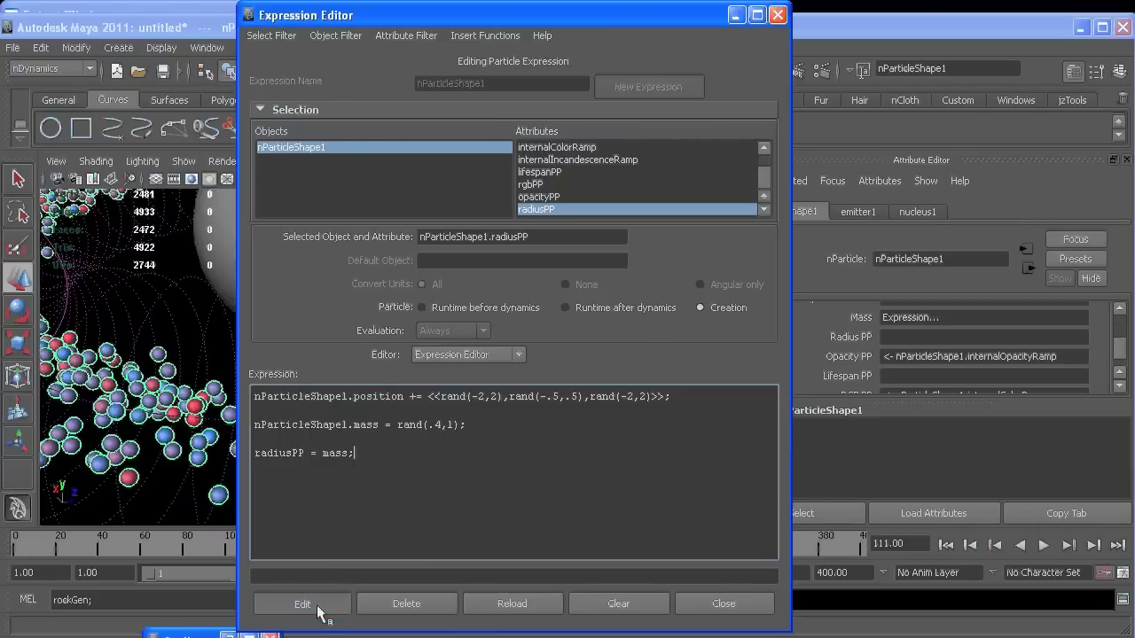
pyautogui.click(736, 15)
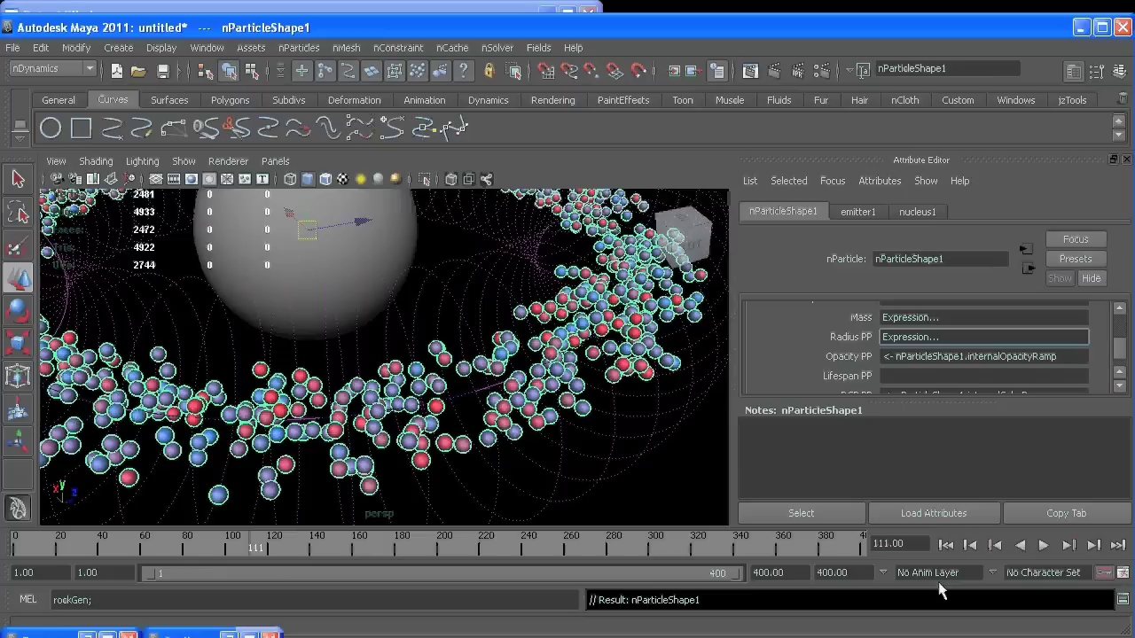
pyautogui.click(946, 545)
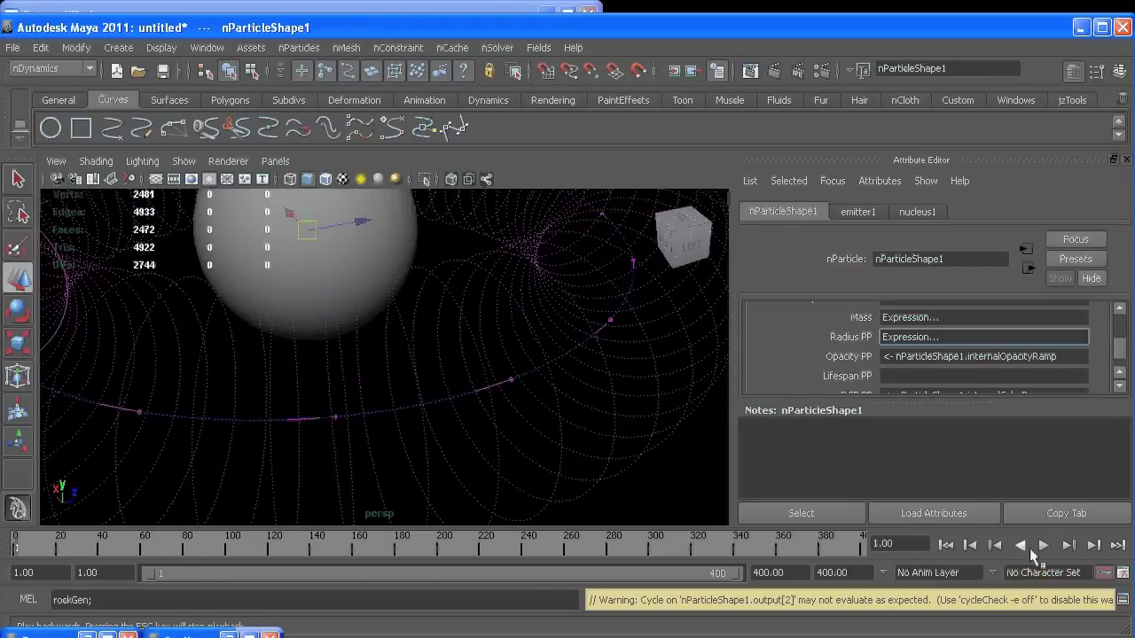
pyautogui.click(1042, 545)
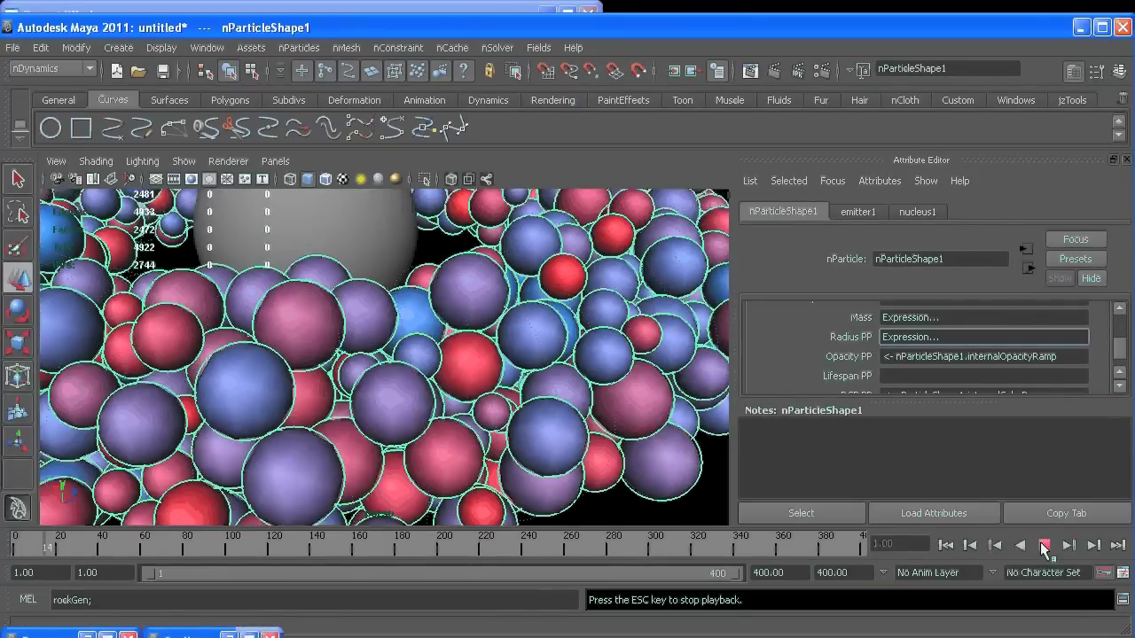
pyautogui.click(1043, 546)
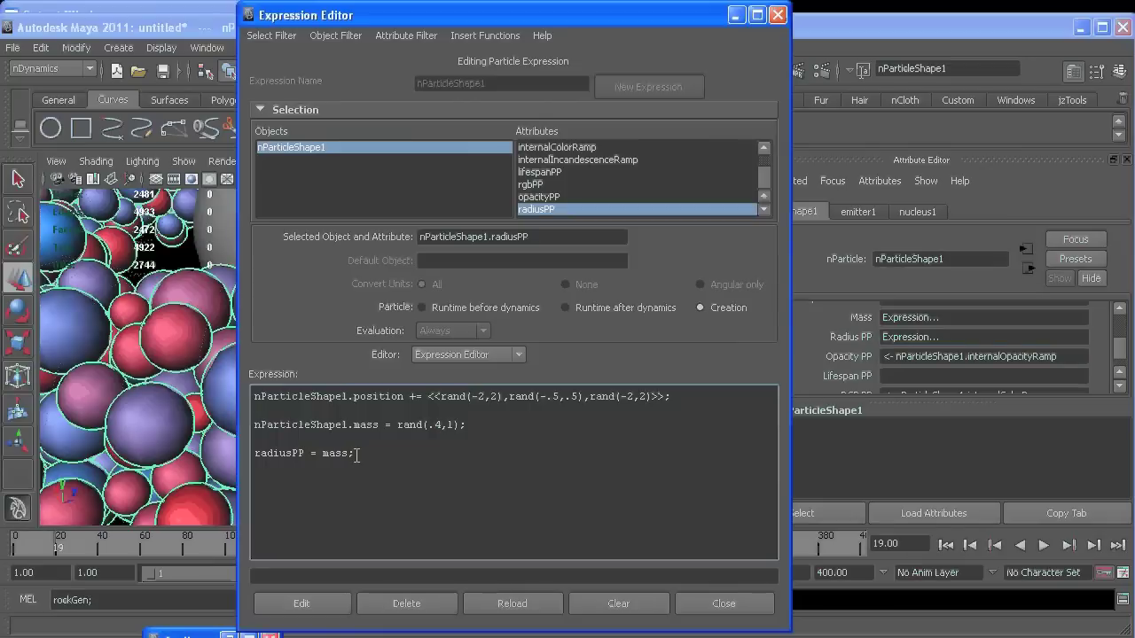
# - Change it to 'radiusPP = ( .5 * mass);', replay to frame 32, and orbit to view the ring
pyautogui.press('Left')
pyautogui.press('Left')
pyautogui.press('Left')
pyautogui.press('Left')
pyautogui.press('Left')
pyautogui.write('( .5 *')
pyautogui.press('Right')
pyautogui.press('Right')
pyautogui.write(')')
pyautogui.click(736, 14)
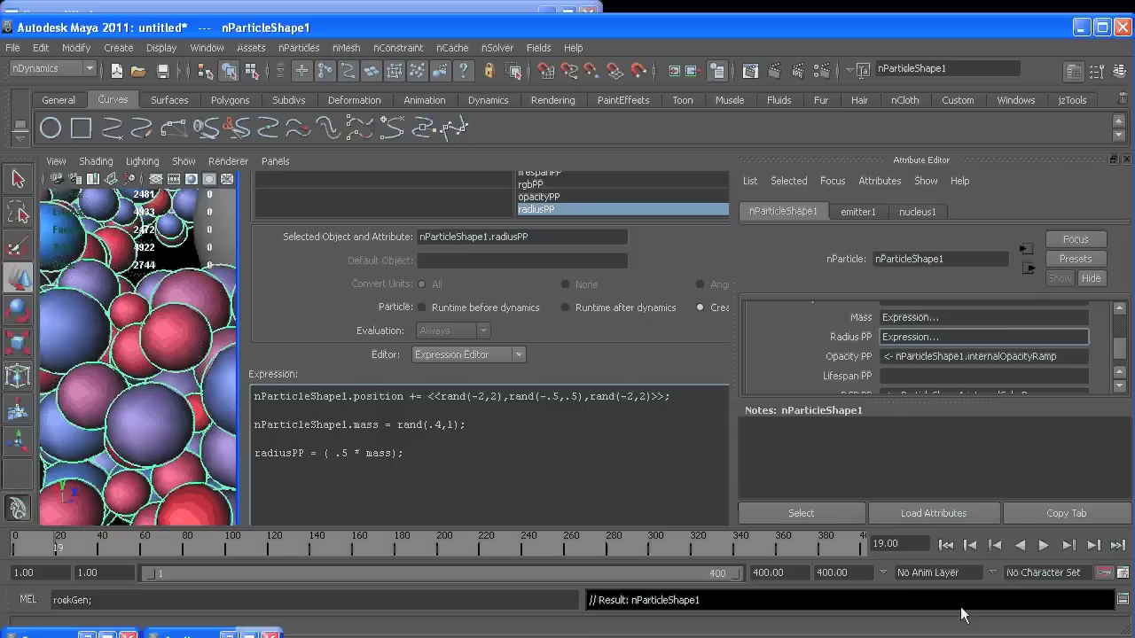
pyautogui.click(957, 548)
pyautogui.click(1044, 546)
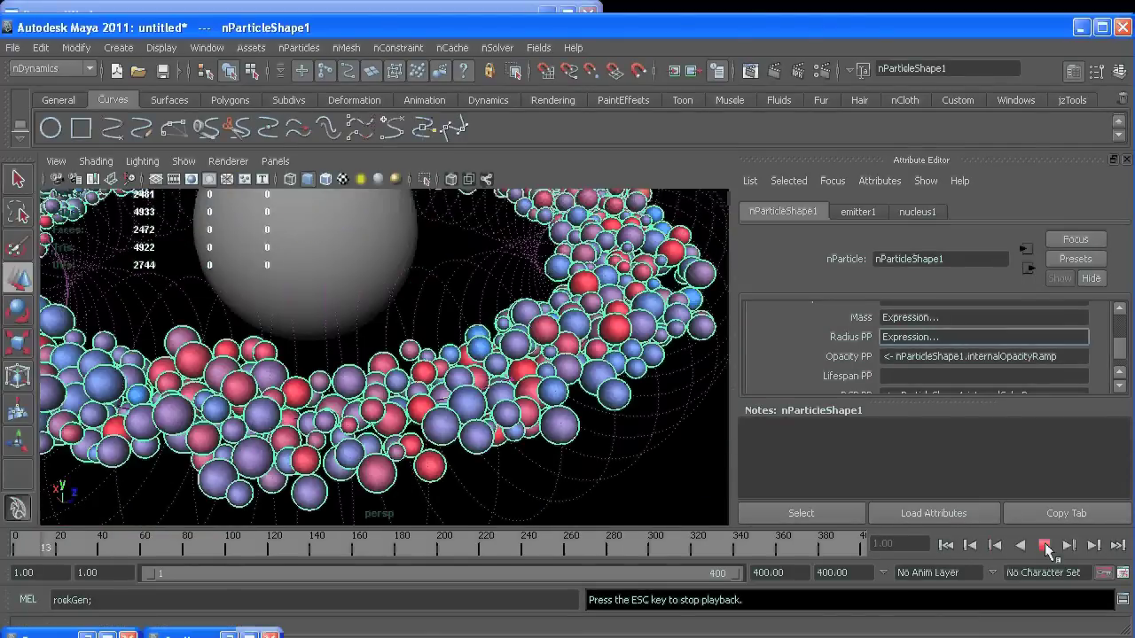
pyautogui.click(1043, 545)
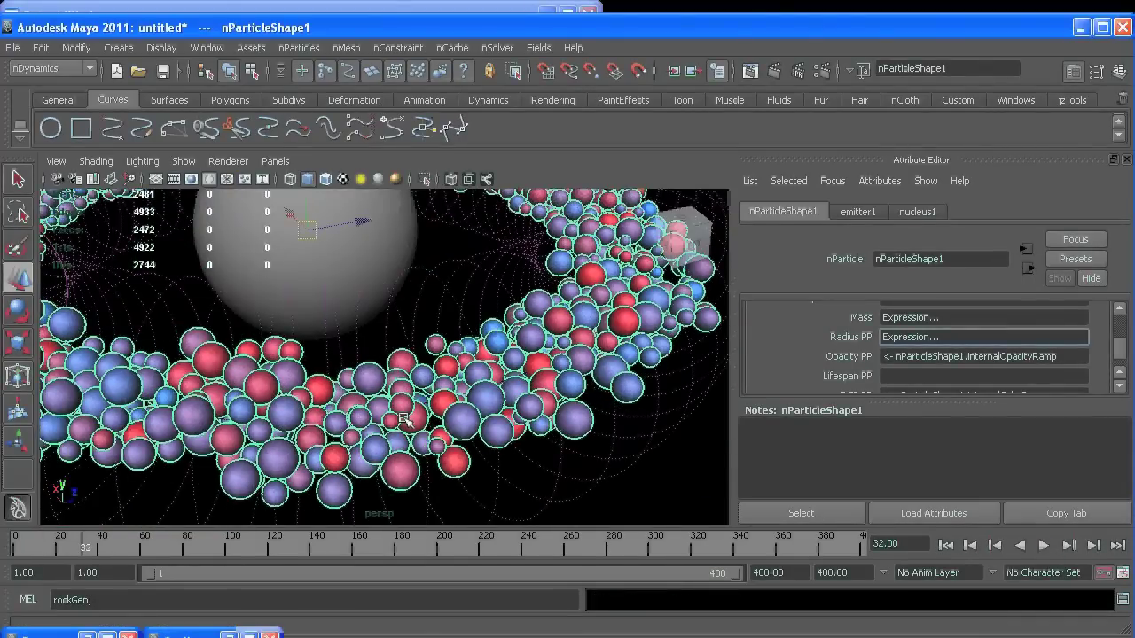
pyautogui.keyDown('alt'); pyautogui.moveTo(403, 419); pyautogui.dragTo(233, 396); pyautogui.keyUp('alt')
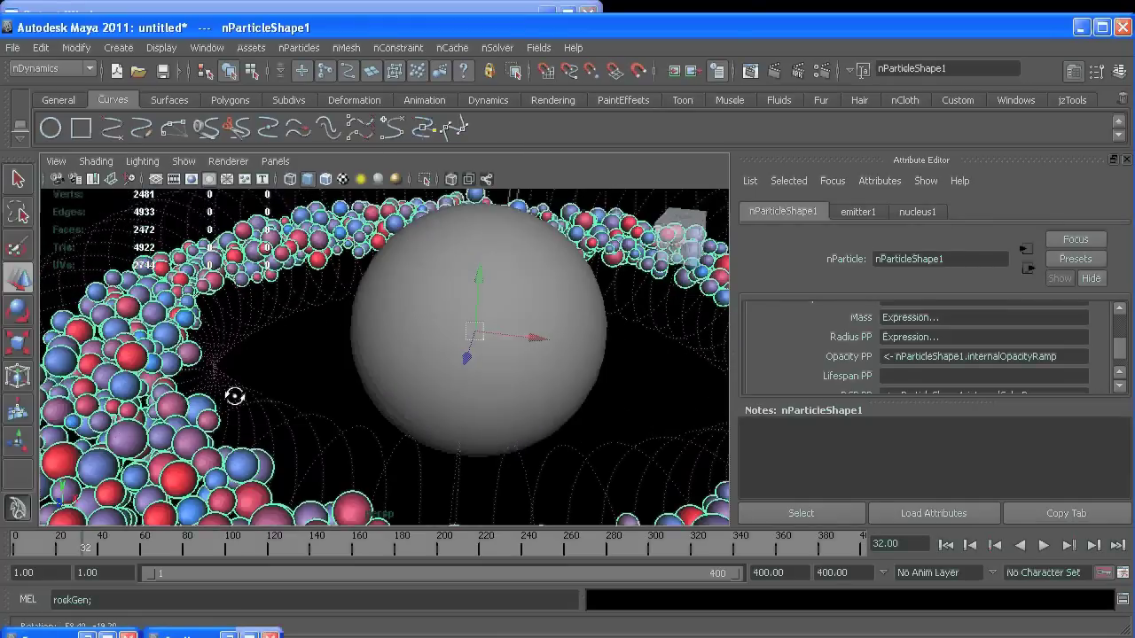
pyautogui.keyDown('alt'); pyautogui.moveTo(233, 395); pyautogui.dragTo(342, 406, button='middle'); pyautogui.keyUp('alt')
pyautogui.keyDown('alt'); pyautogui.moveTo(342, 406); pyautogui.dragTo(363, 363); pyautogui.keyUp('alt')
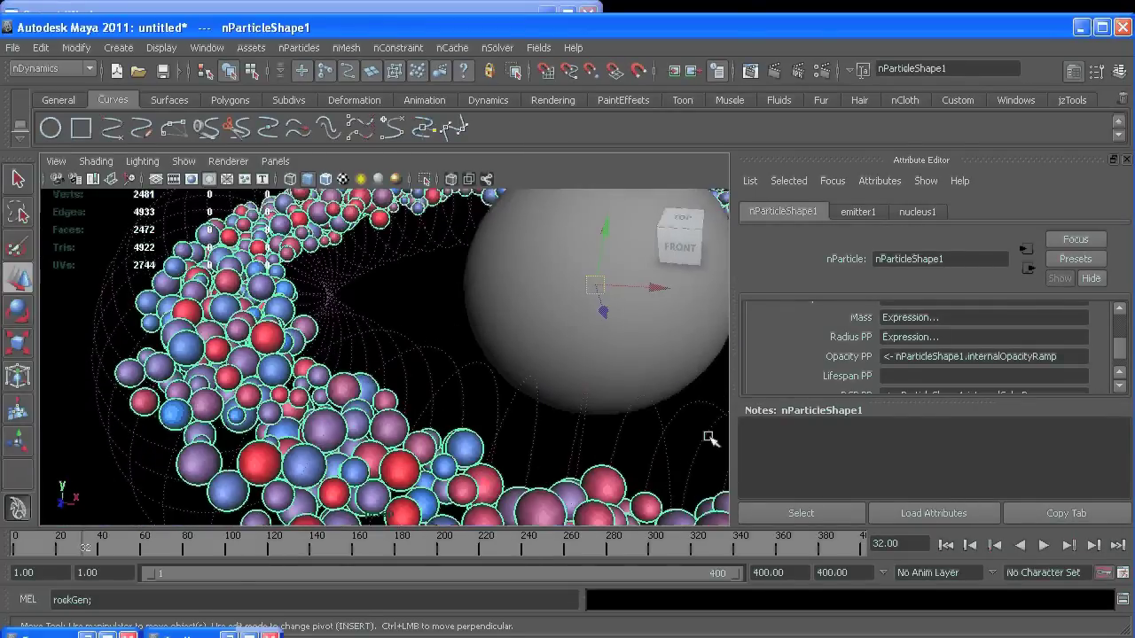
pyautogui.keyDown('alt'); pyautogui.moveTo(710, 438); pyautogui.dragTo(391, 382); pyautogui.keyUp('alt')
pyautogui.keyDown('alt'); pyautogui.moveTo(390, 382); pyautogui.dragTo(378, 379, button='middle'); pyautogui.keyUp('alt')
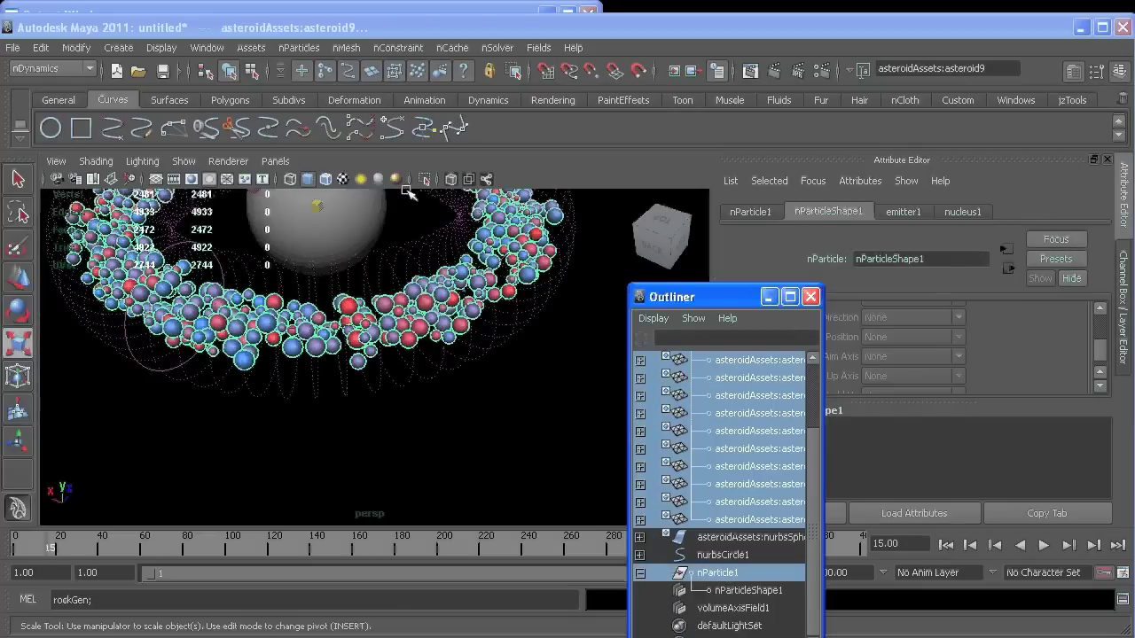
# - Instance the asteroid models onto nParticle1 with Instancer (Replacement) and inspect the rocky ring close up
pyautogui.click(299, 47)
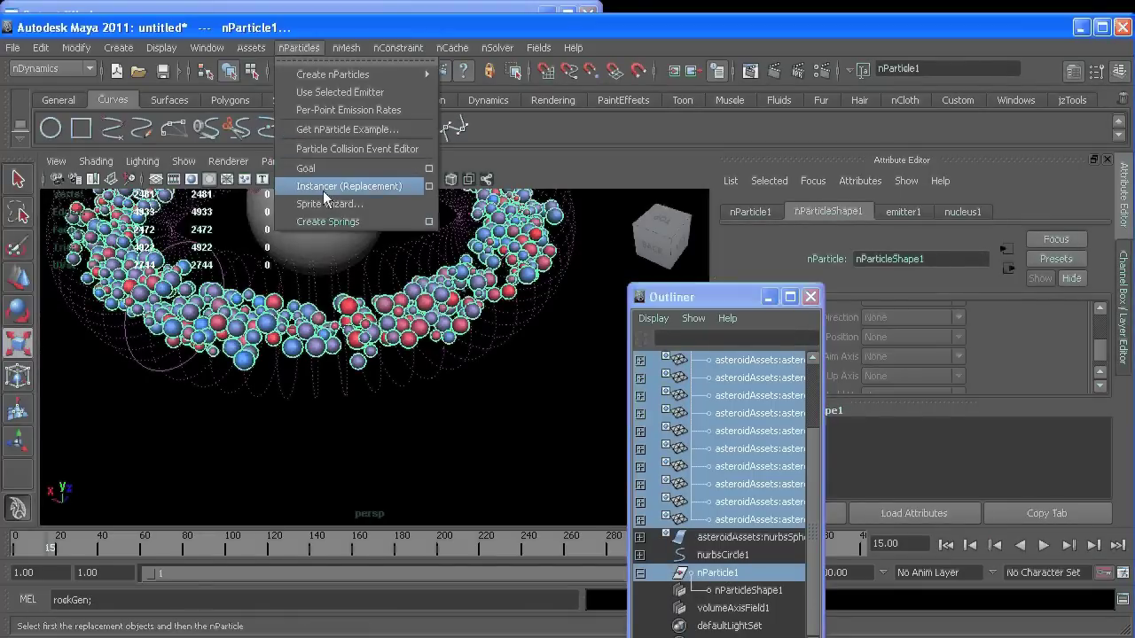
pyautogui.click(325, 190)
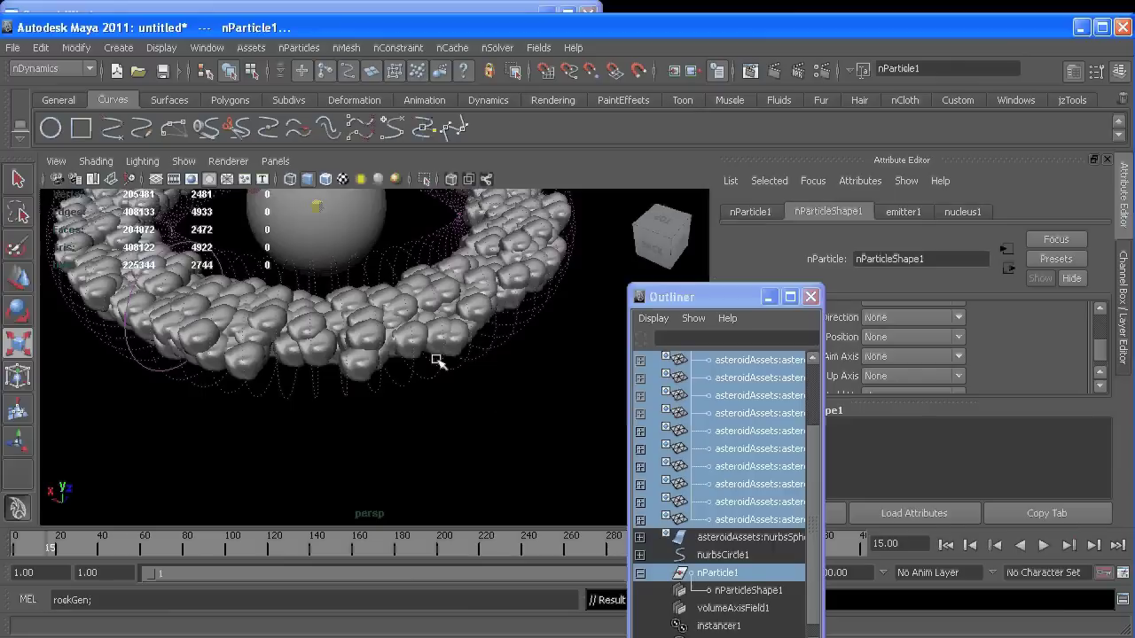
pyautogui.press('alt')
pyautogui.keyDown('alt'); pyautogui.moveTo(342, 361); pyautogui.dragTo(391, 293); pyautogui.keyUp('alt')
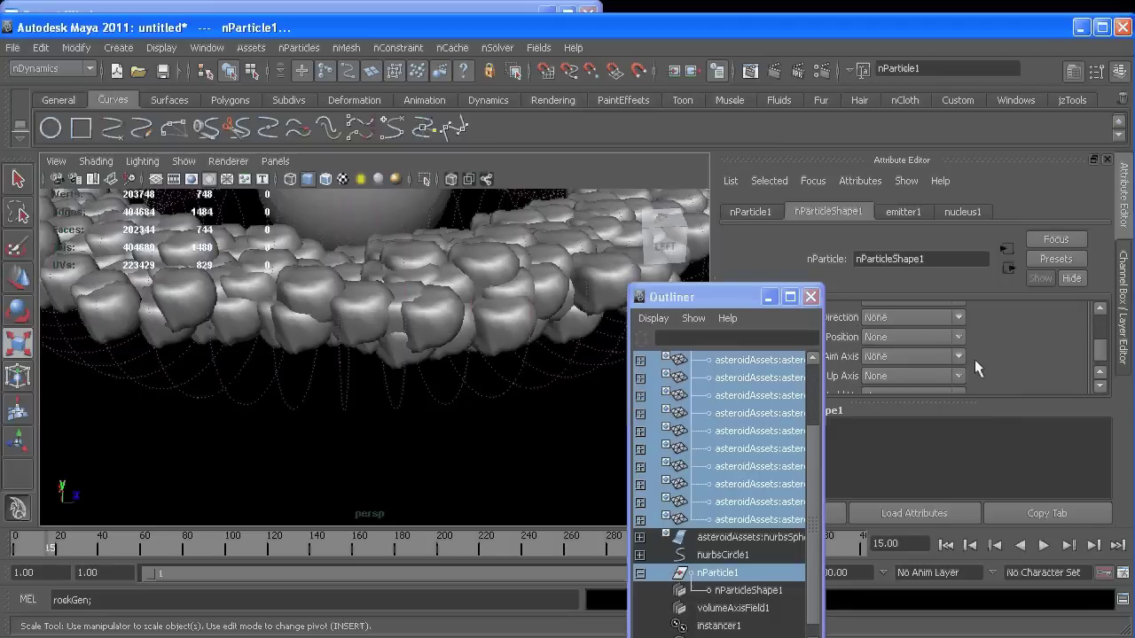
pyautogui.scroll(-3, 975, 359)
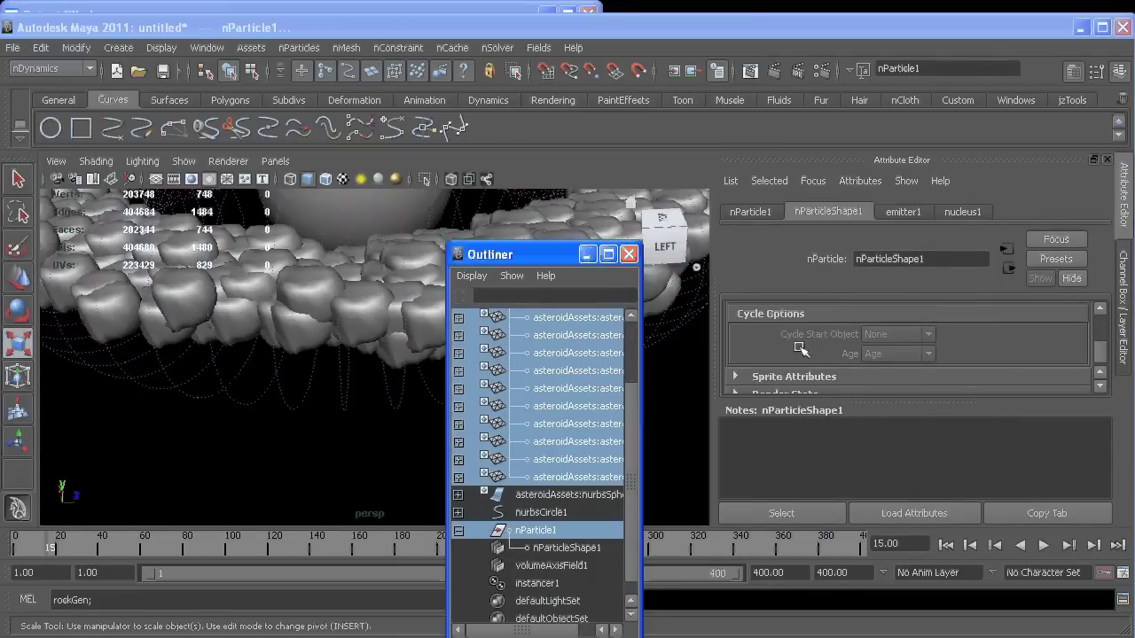
pyautogui.scroll(-3, 813, 353)
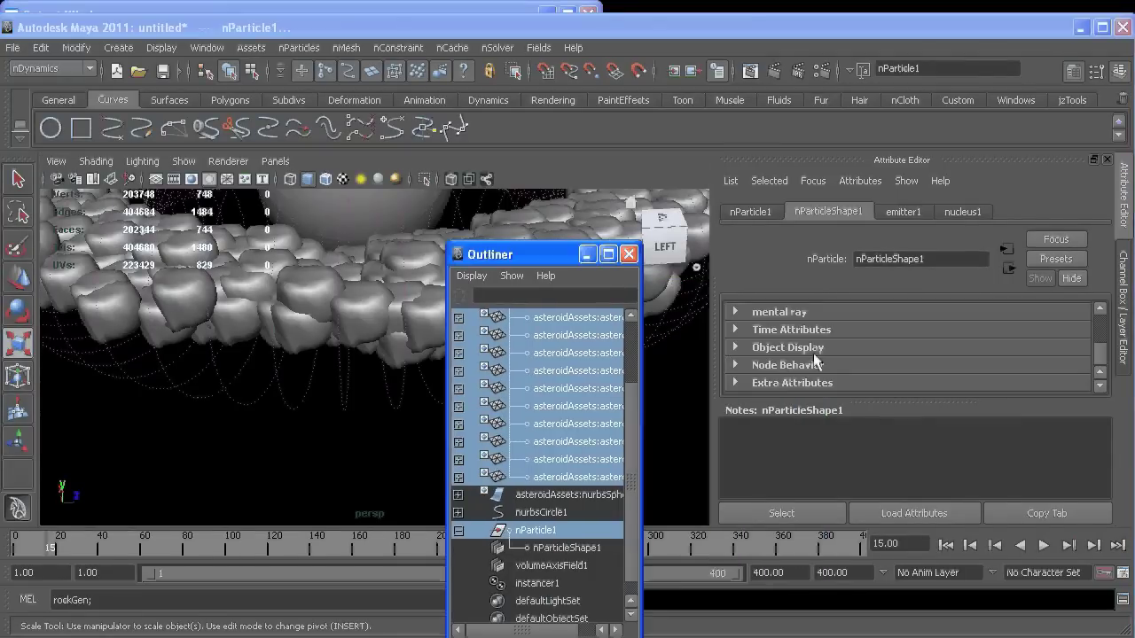
pyautogui.scroll(3, 968, 364)
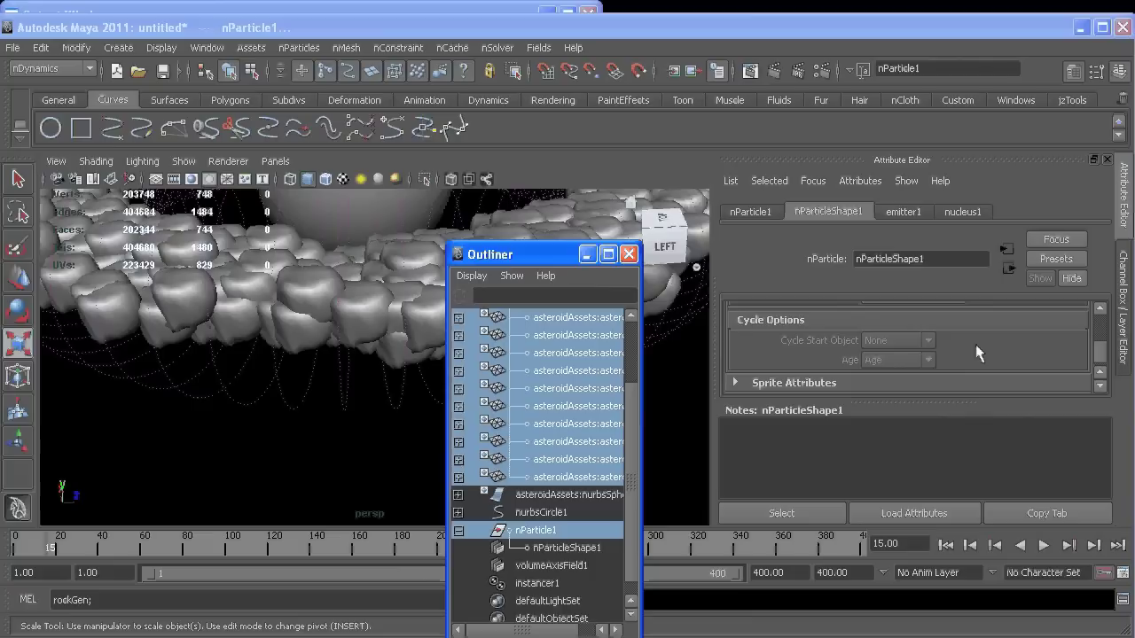
pyautogui.scroll(2, 954, 353)
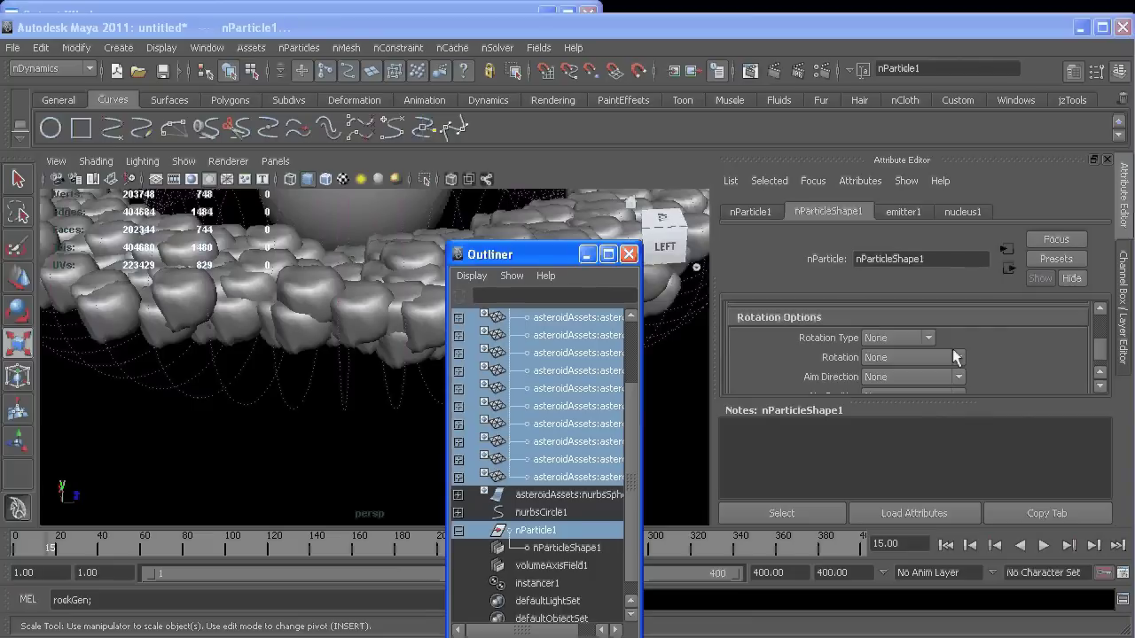
pyautogui.scroll(2, 955, 355)
pyautogui.scroll(-2, 954, 355)
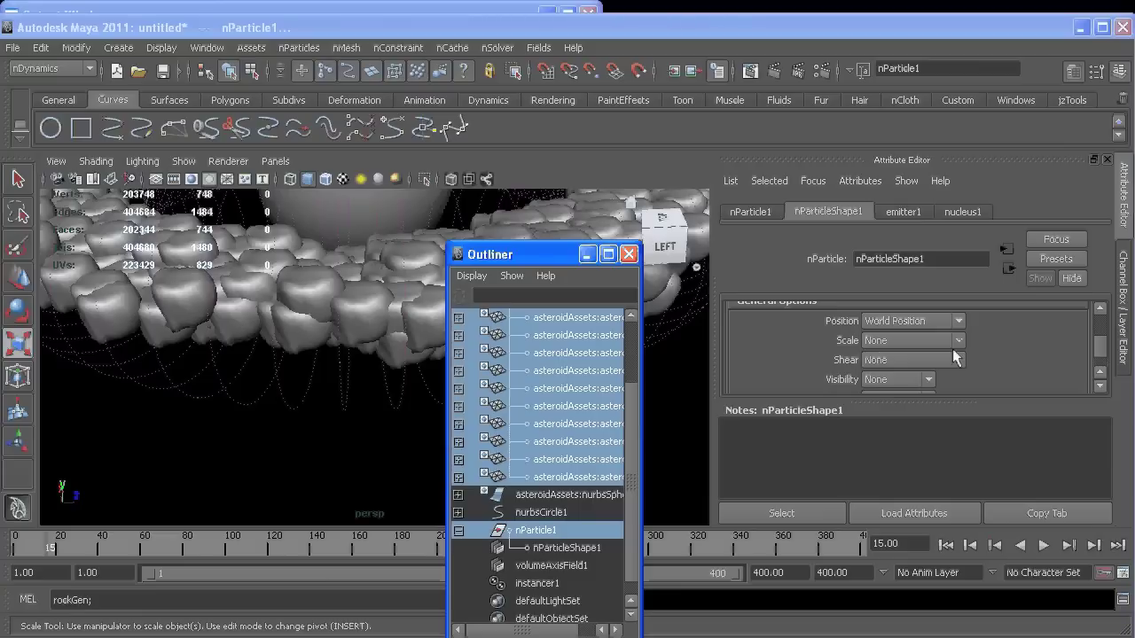
pyautogui.scroll(-3, 954, 355)
# - Add per-particle attributes customIndex (float) and customScale (vector) to nParticleShape1
pyautogui.scroll(4, 952, 349)
pyautogui.click(782, 358)
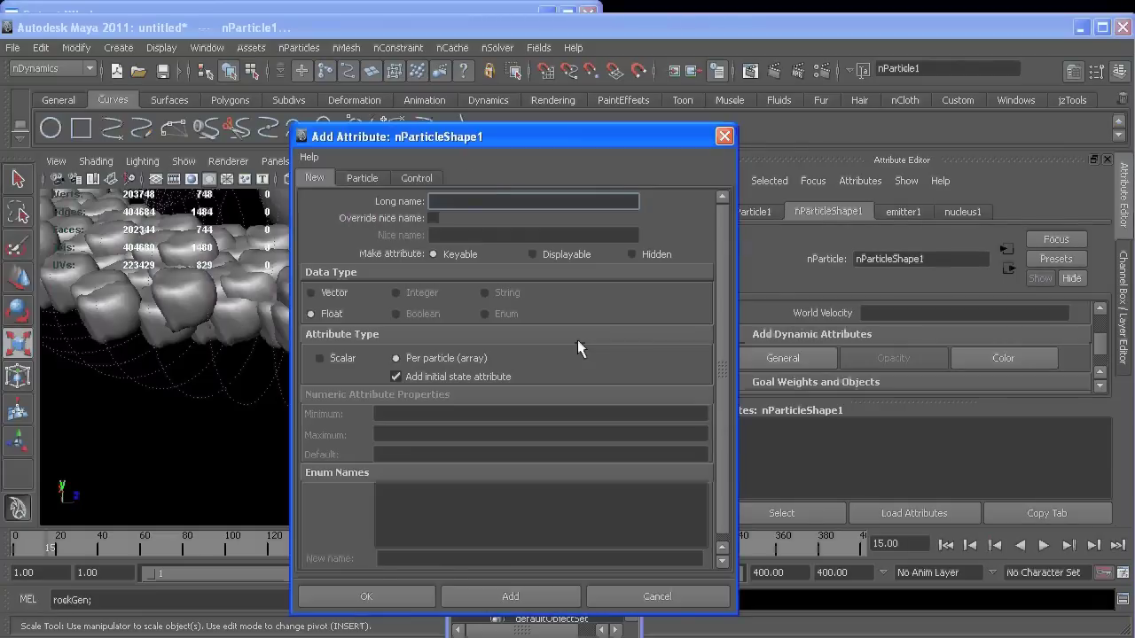
pyautogui.write('customIndex')
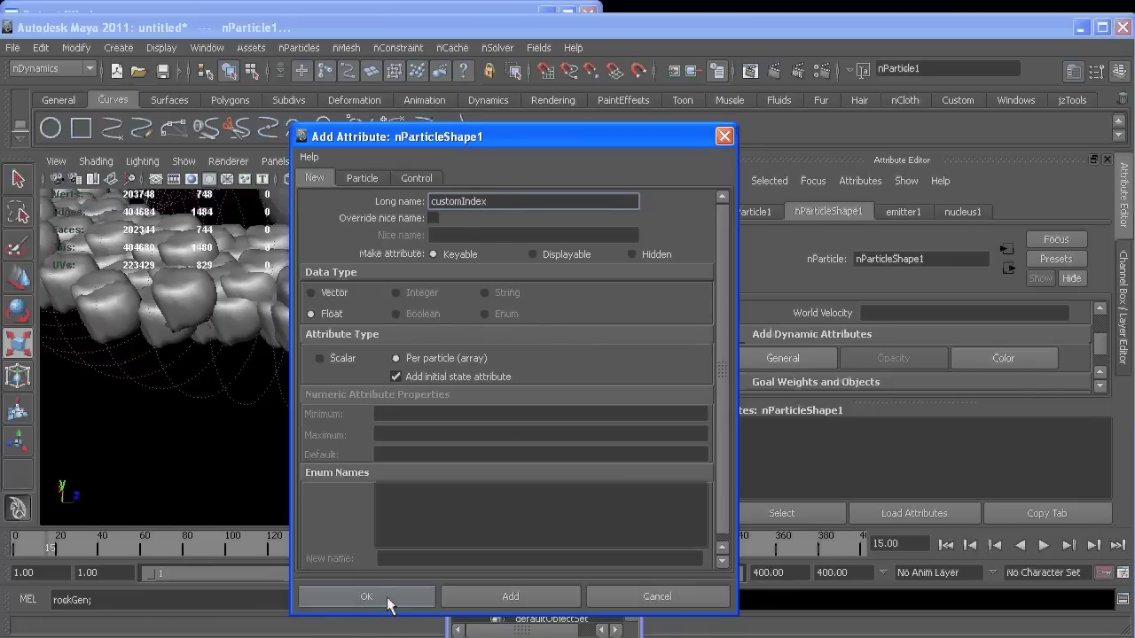
pyautogui.click(478, 601)
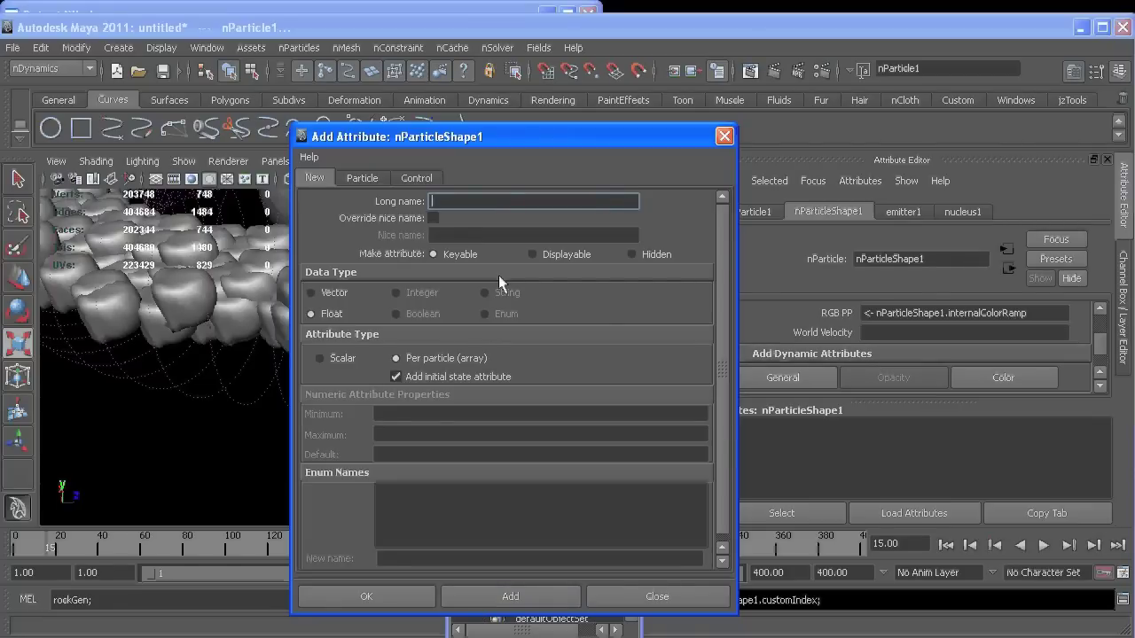
pyautogui.write('customScale')
pyautogui.click(334, 295)
pyautogui.click(498, 598)
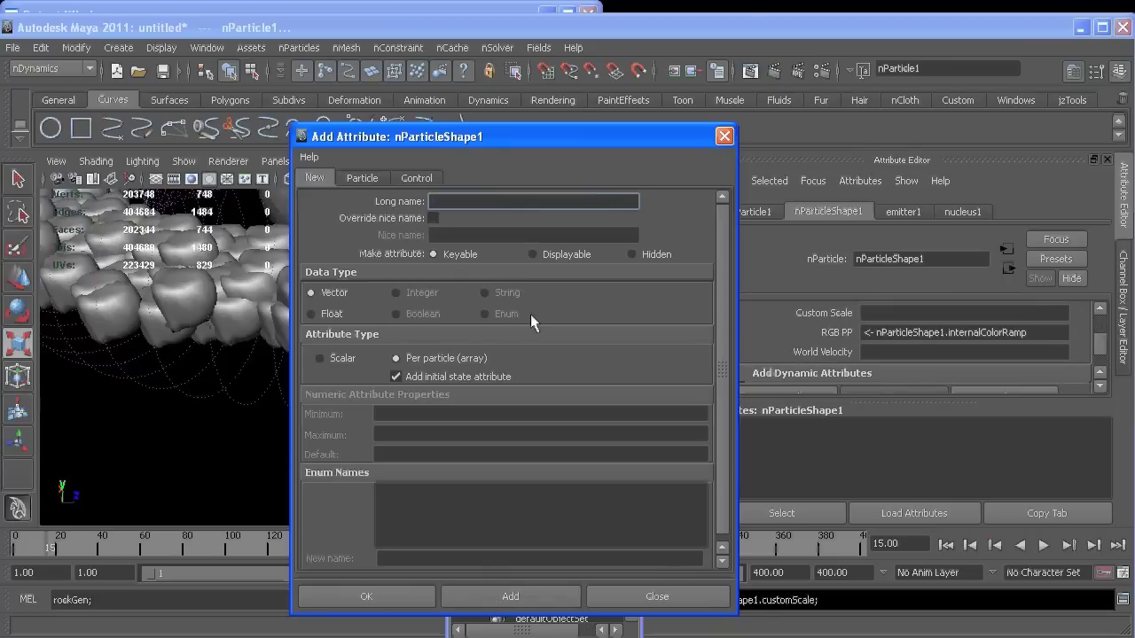
# - Add customOrient (vector) and rotSpeed (float) per-particle attributes, then close Add Attribute
pyautogui.write('customOrient')
pyautogui.click(503, 603)
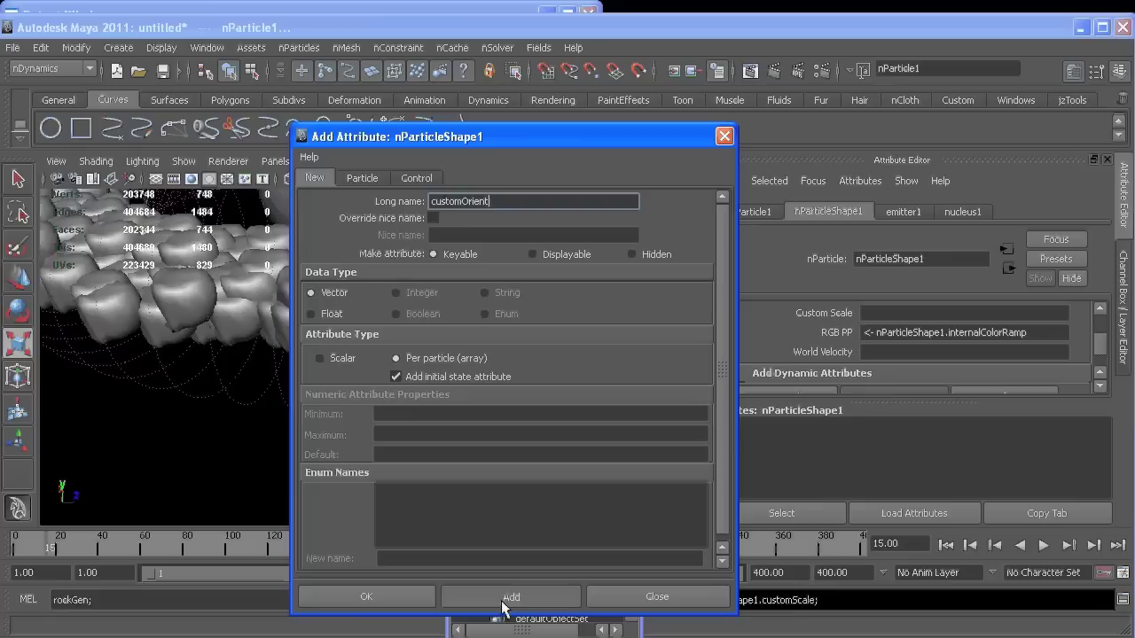
pyautogui.click(330, 314)
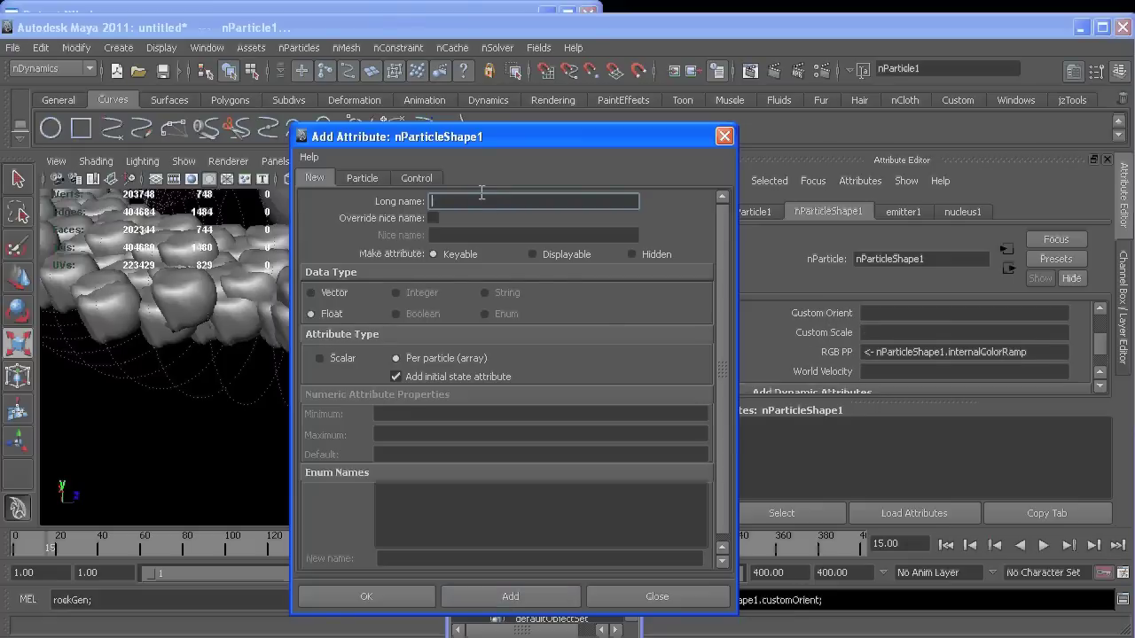
pyautogui.write('rotSpeed')
pyautogui.click(535, 599)
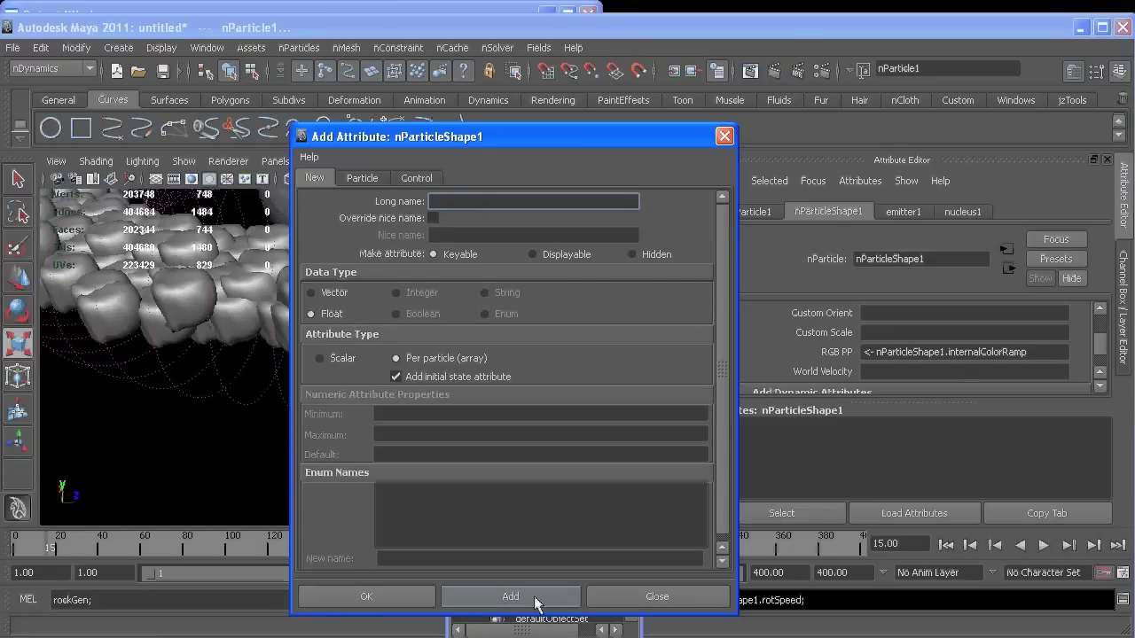
pyautogui.click(609, 610)
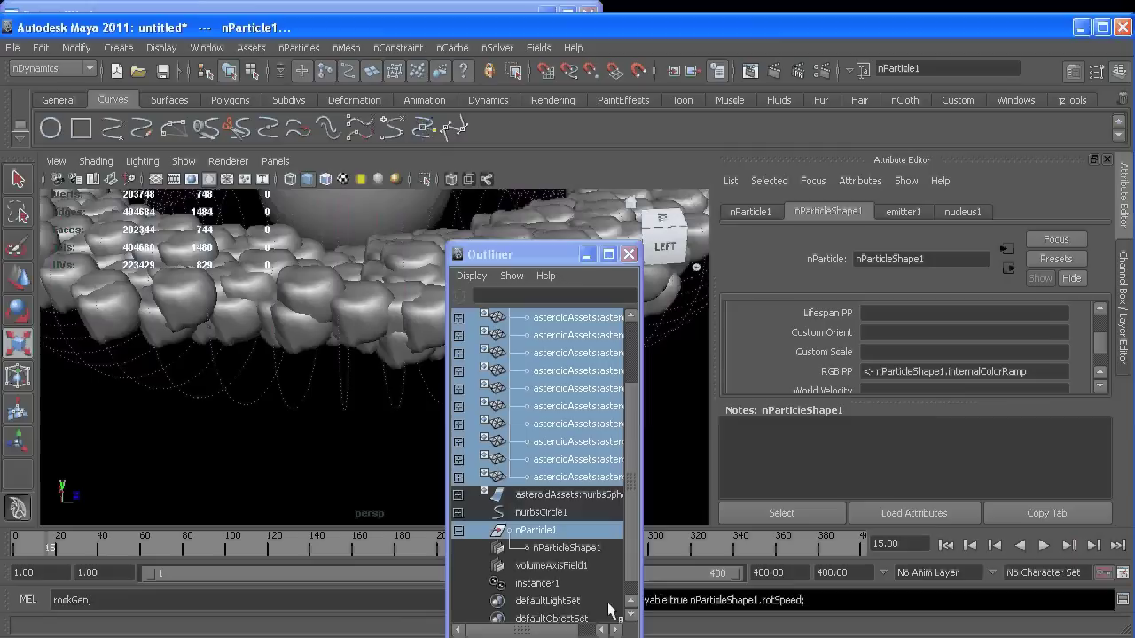
# - Paste a random customIndex = rand(0,10) line into the nParticle creation expression
pyautogui.rightClick(922, 347)
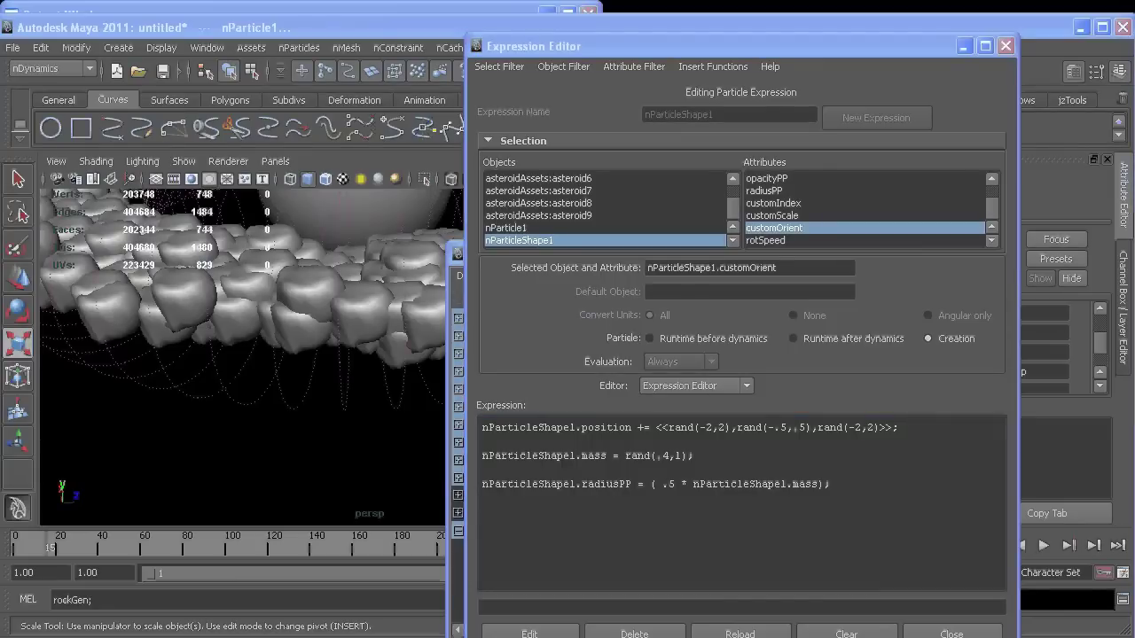
pyautogui.click(659, 516)
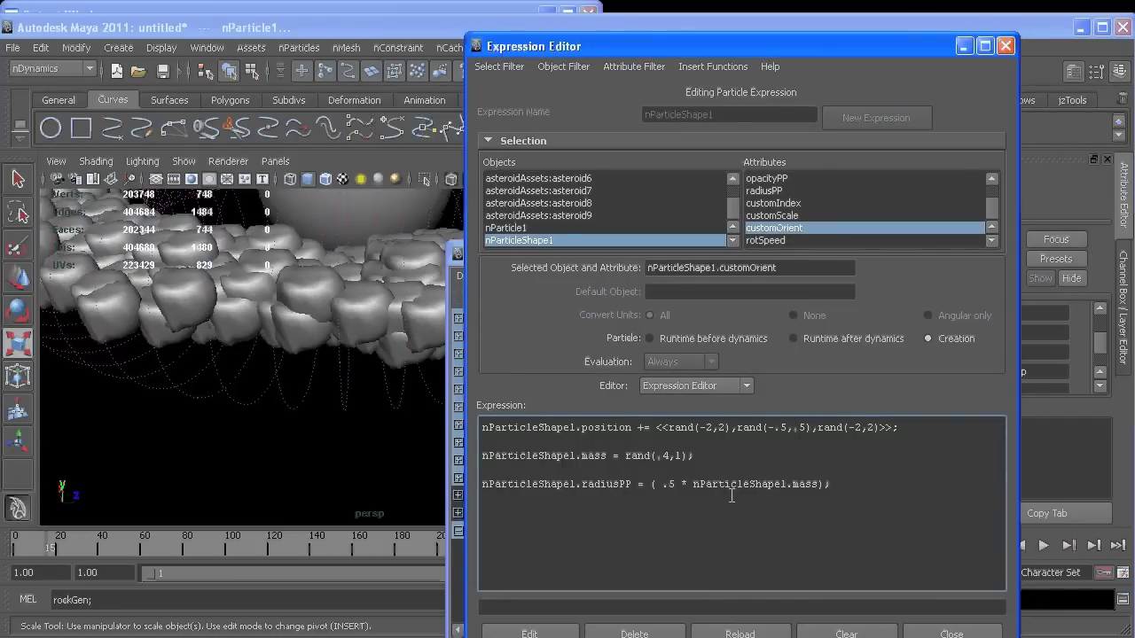
pyautogui.press('Return')
pyautogui.press('Return')
pyautogui.write('nParticleShape1.customIndex = rand(0,10);')
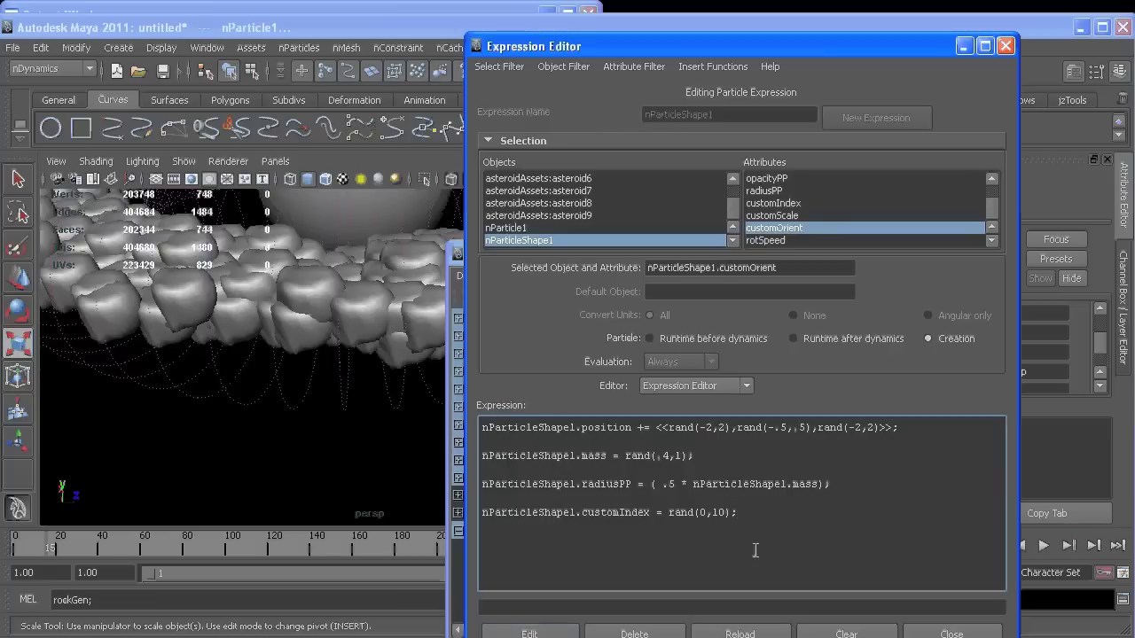
# - Add customScale = radiusPP; and customOrient = <<rand(0,360),rand(0,360),rand(0,360)>>; lines
pyautogui.click(754, 513)
pyautogui.press('Return')
pyautogui.write('customScale = radiusPP; ')
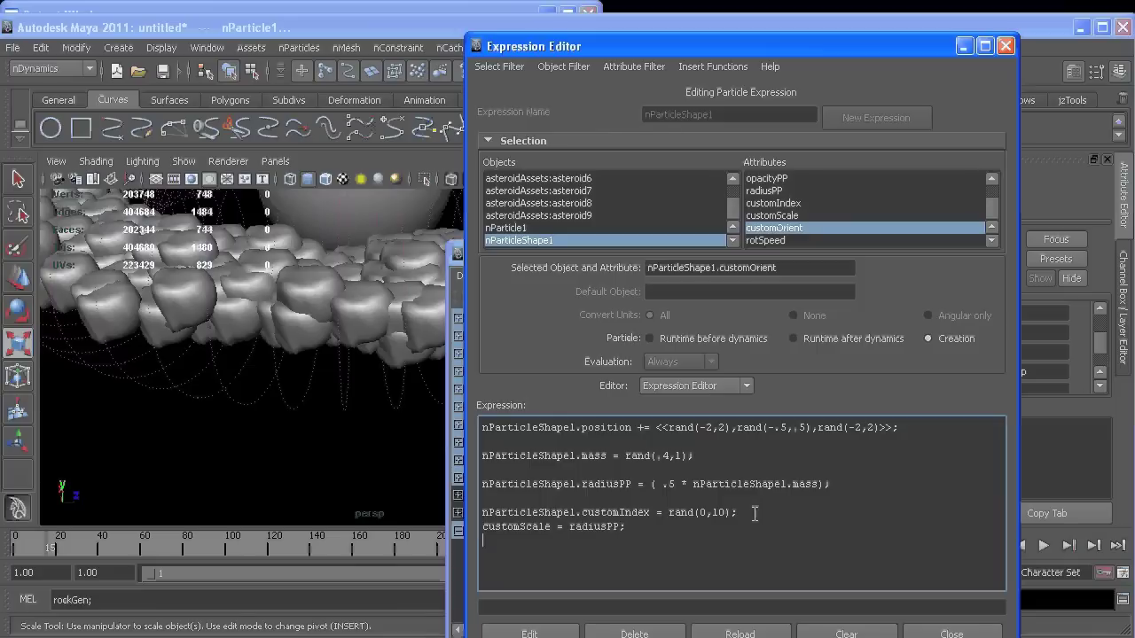
pyautogui.write('customOrient =')
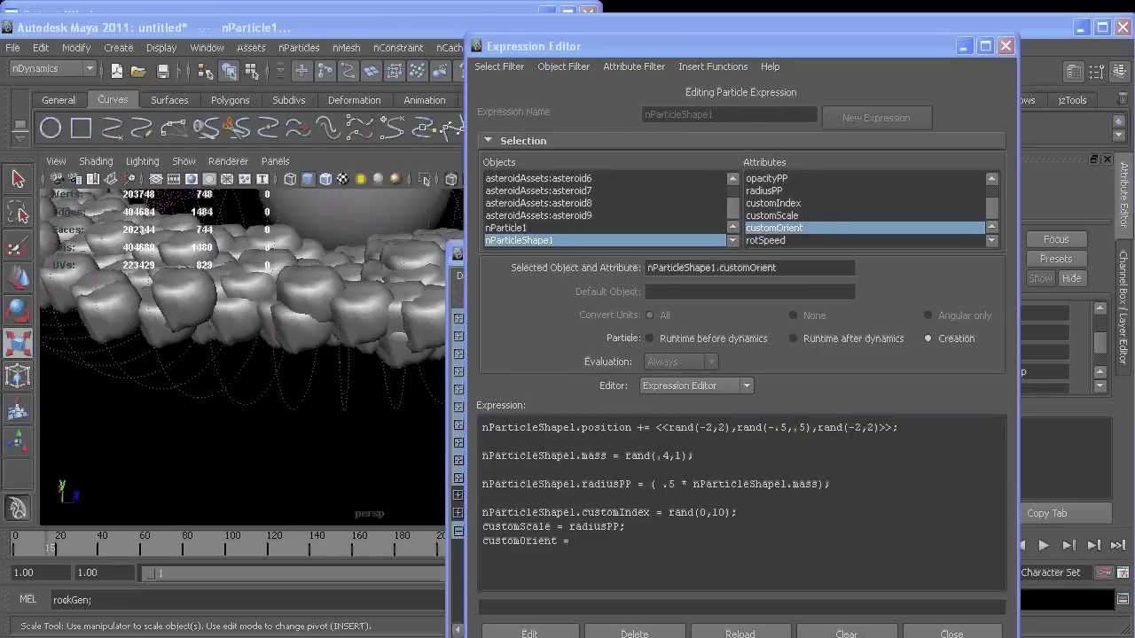
pyautogui.click(643, 551)
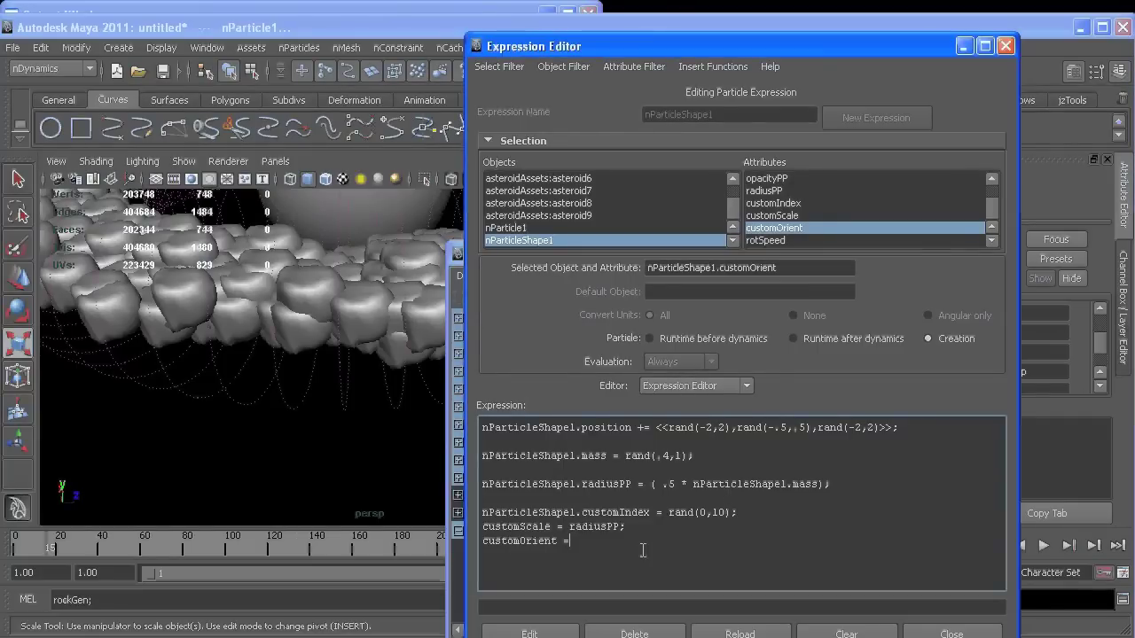
pyautogui.write('<<rand(0,360),rand(0,360),rand(0,360)>>;')
pyautogui.press('Return')
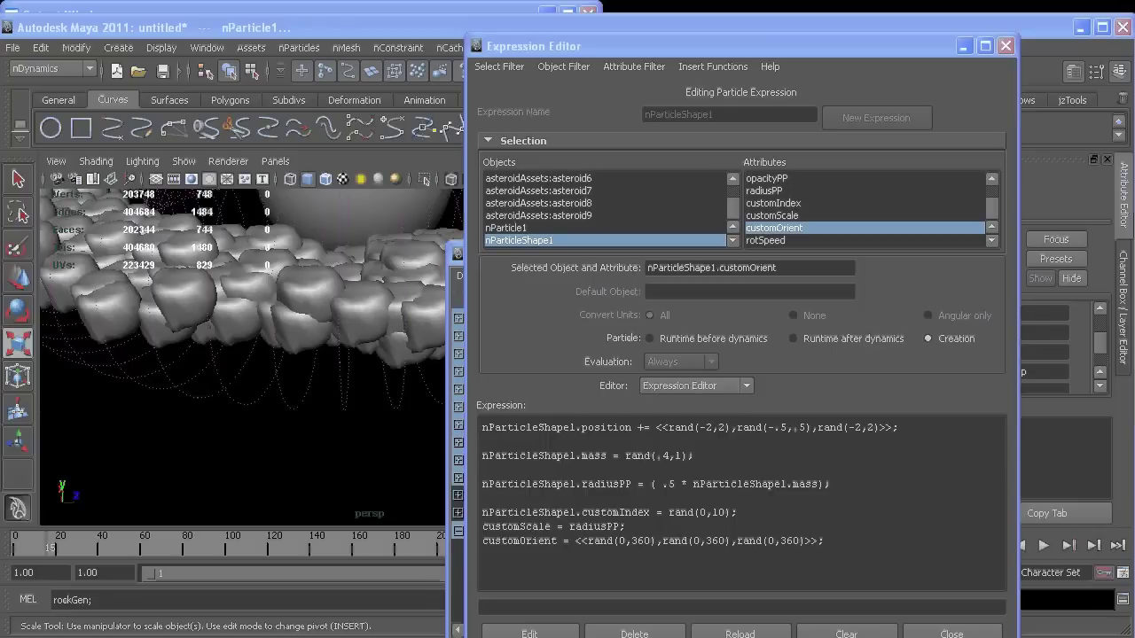
pyautogui.click(605, 566)
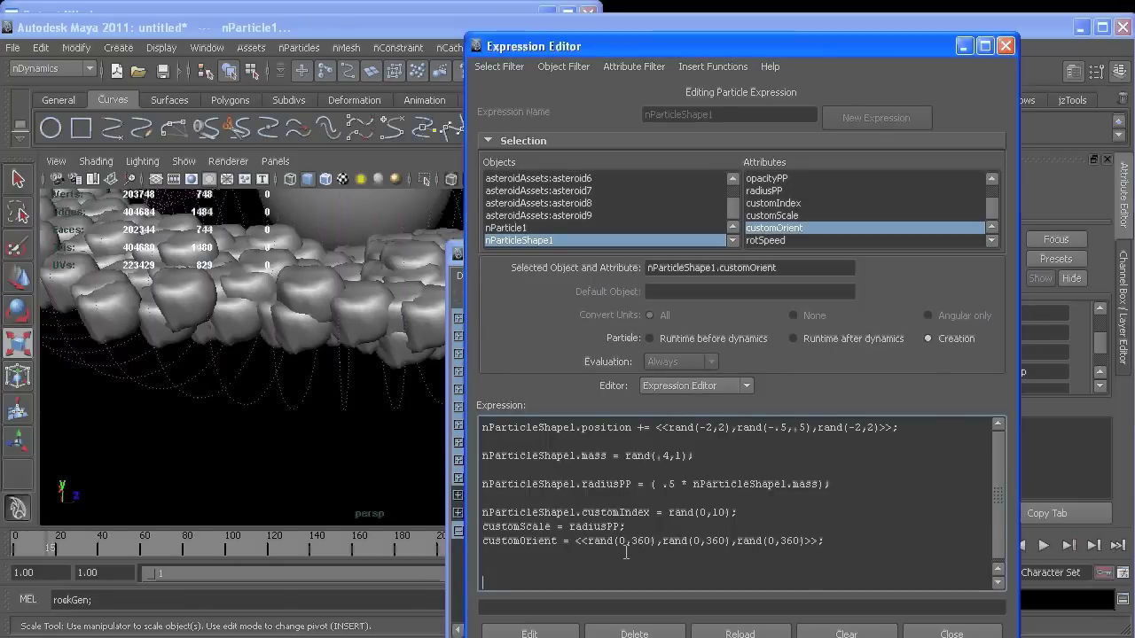
pyautogui.scroll(-5, 626, 552)
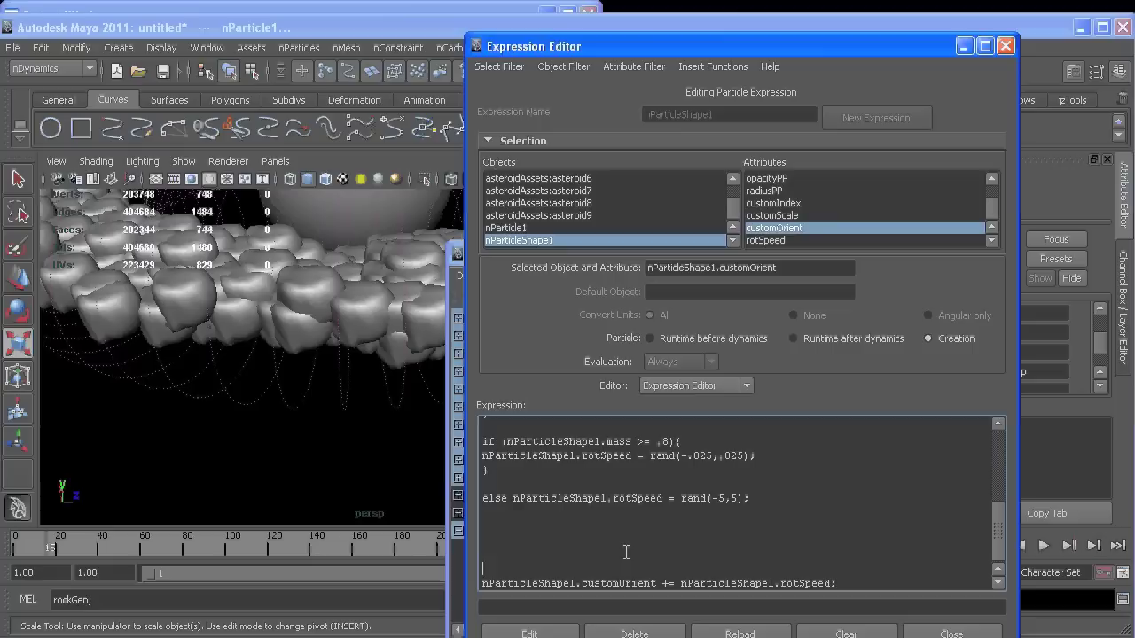
pyautogui.scroll(5, 626, 553)
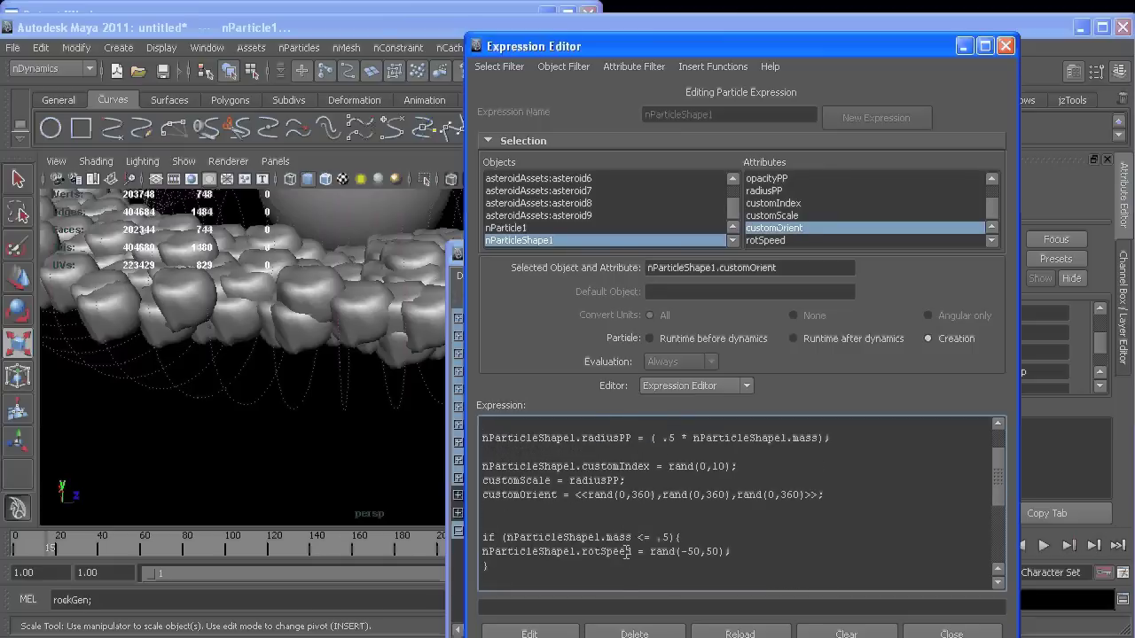
pyautogui.scroll(3, 627, 553)
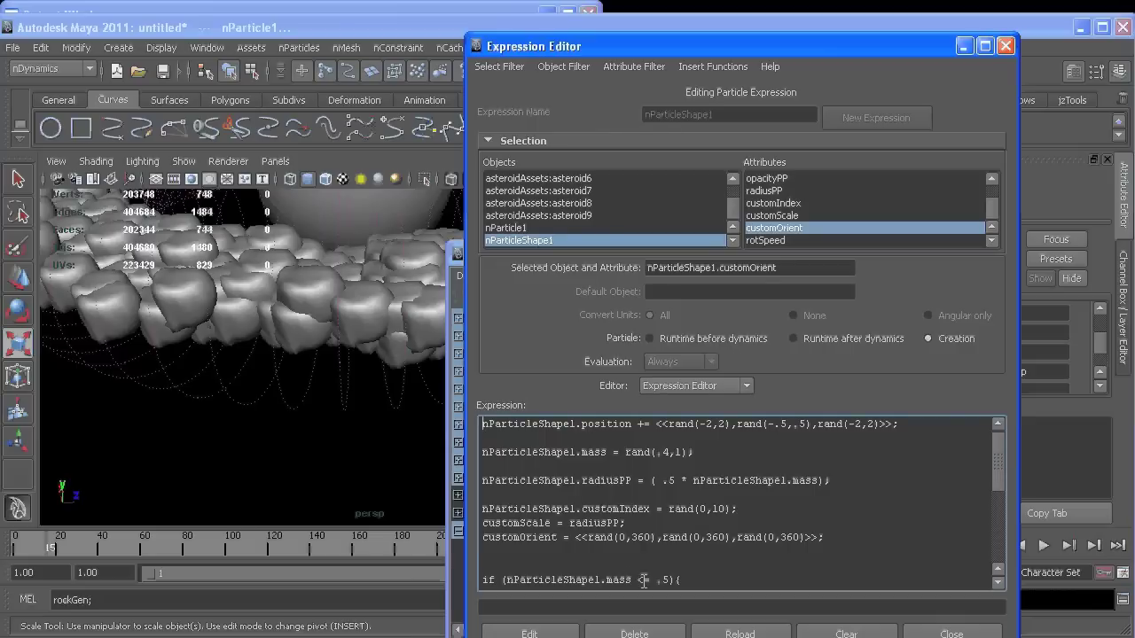
pyautogui.click(659, 453)
pyautogui.scroll(-1, 663, 532)
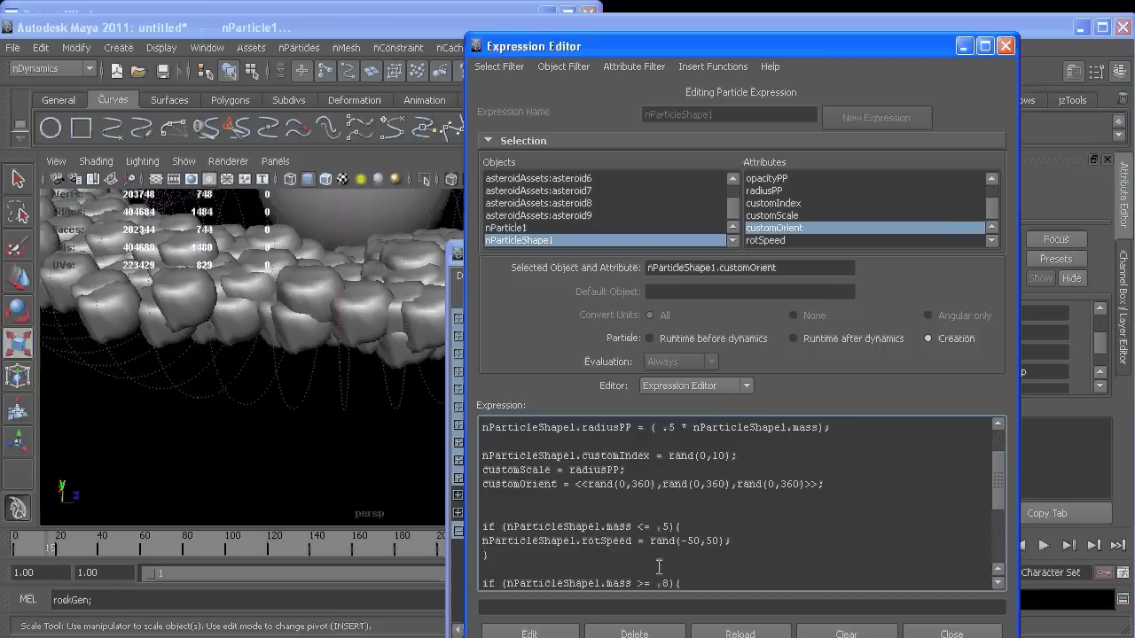
pyautogui.scroll(2, 658, 567)
pyautogui.scroll(-2, 643, 527)
pyautogui.scroll(-2, 650, 536)
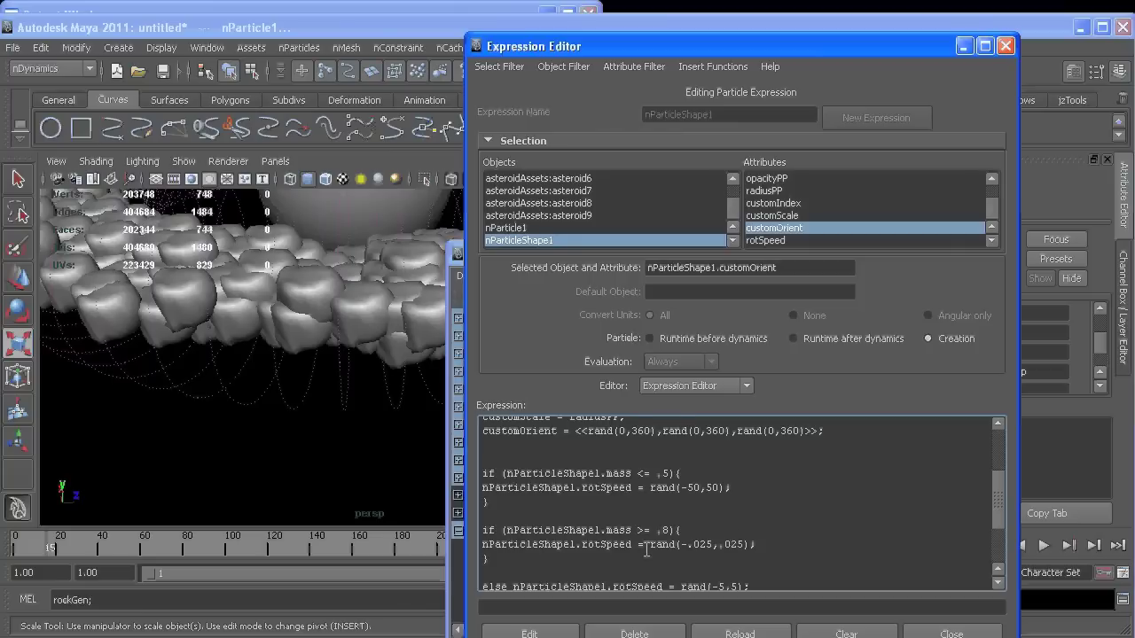
pyautogui.scroll(-1, 647, 551)
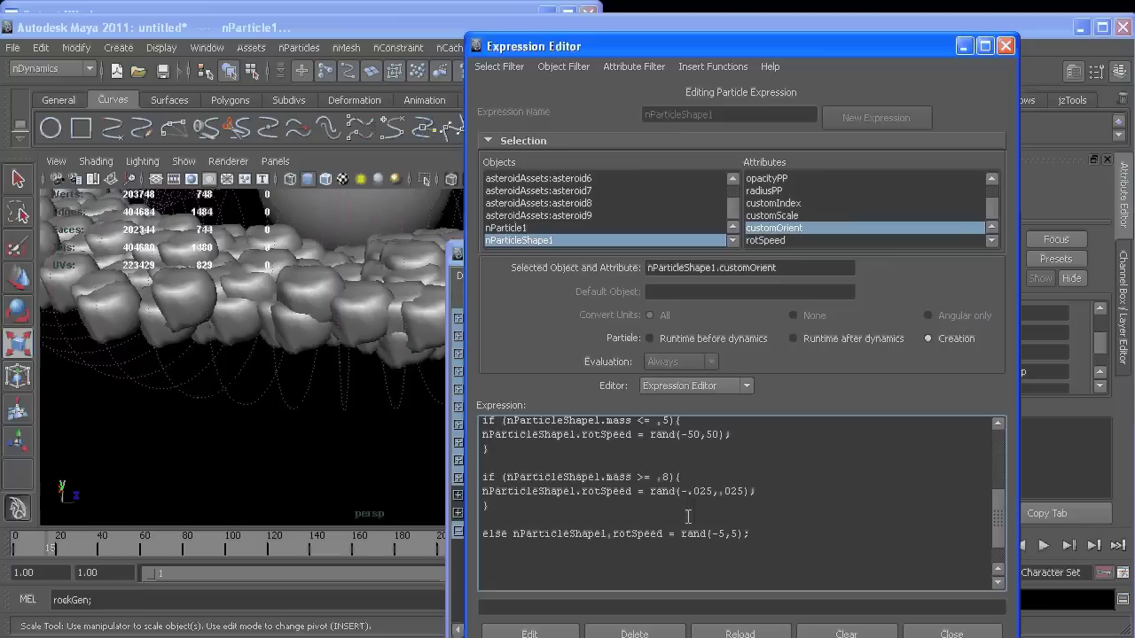
# - Set instancer Scale to customScale, Object Index to customIndex, Rotation to customOrient
pyautogui.click(963, 46)
pyautogui.scroll(-5, 895, 359)
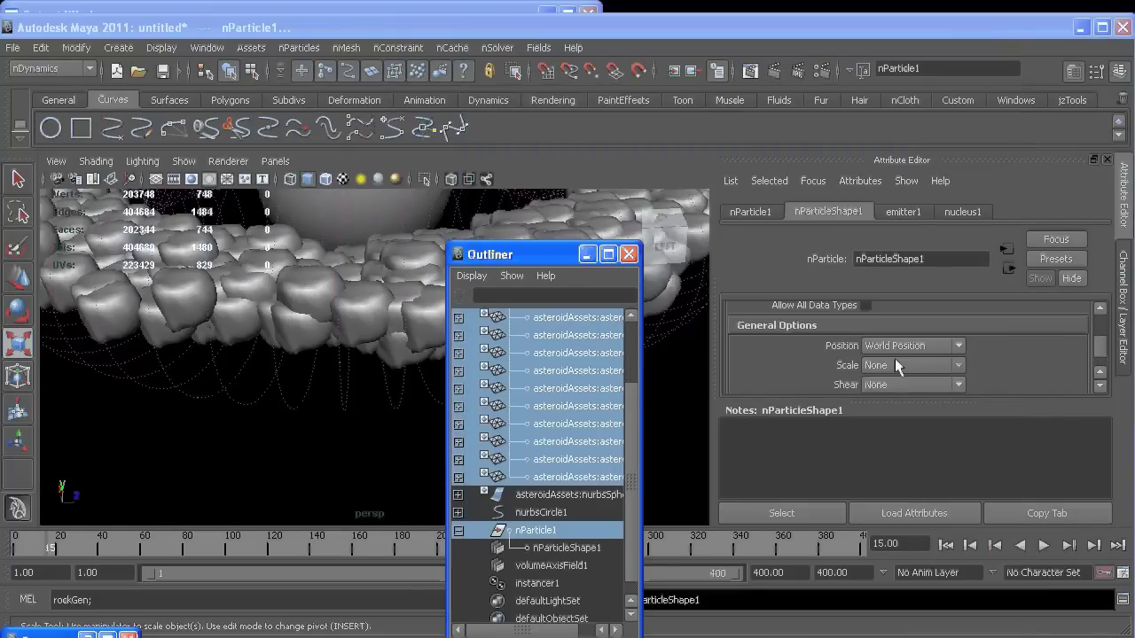
pyautogui.scroll(-2, 895, 358)
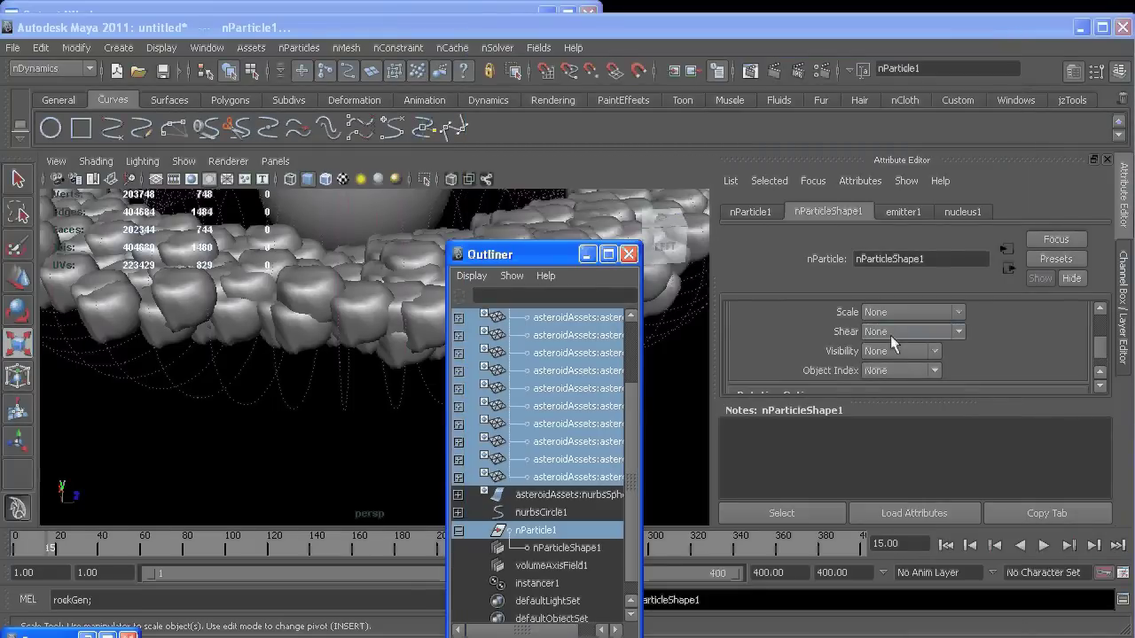
pyautogui.click(896, 312)
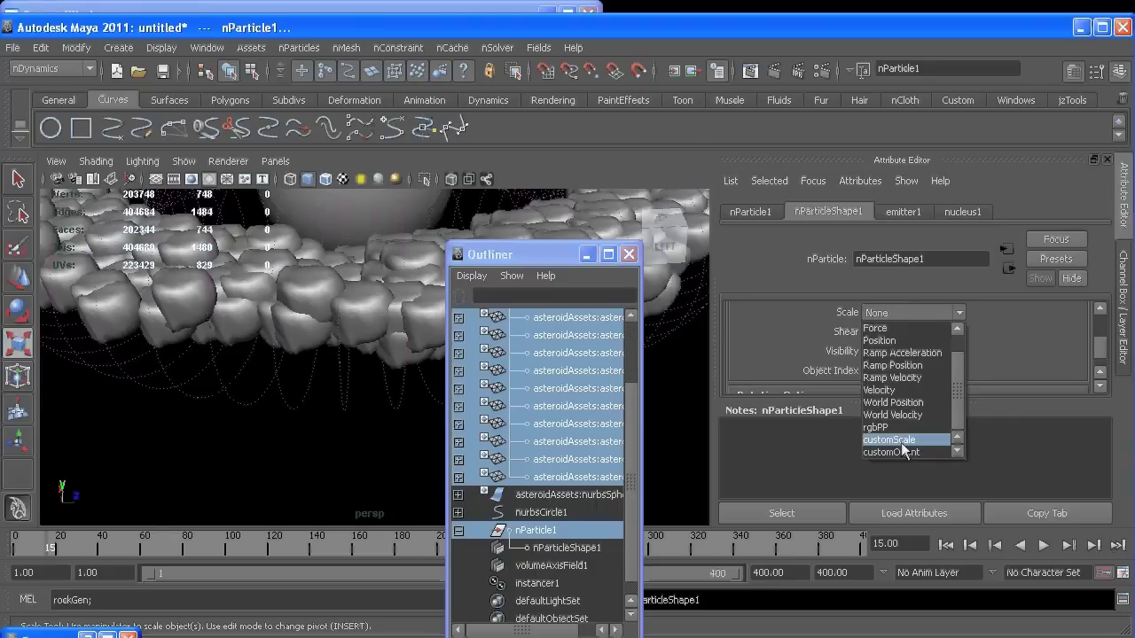
pyautogui.click(901, 442)
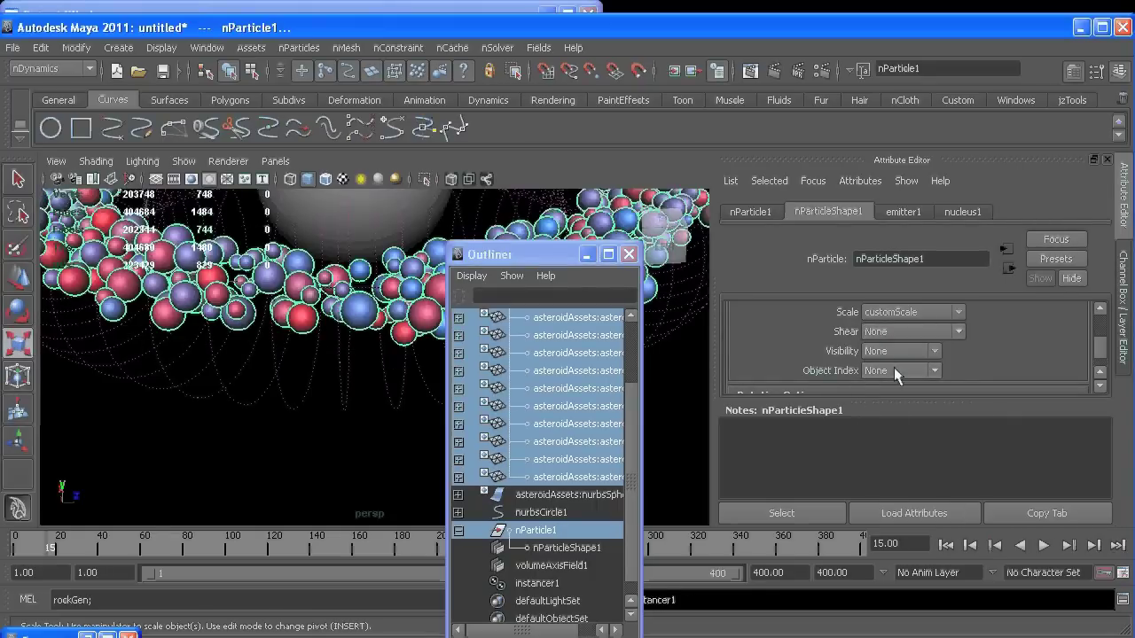
pyautogui.click(894, 370)
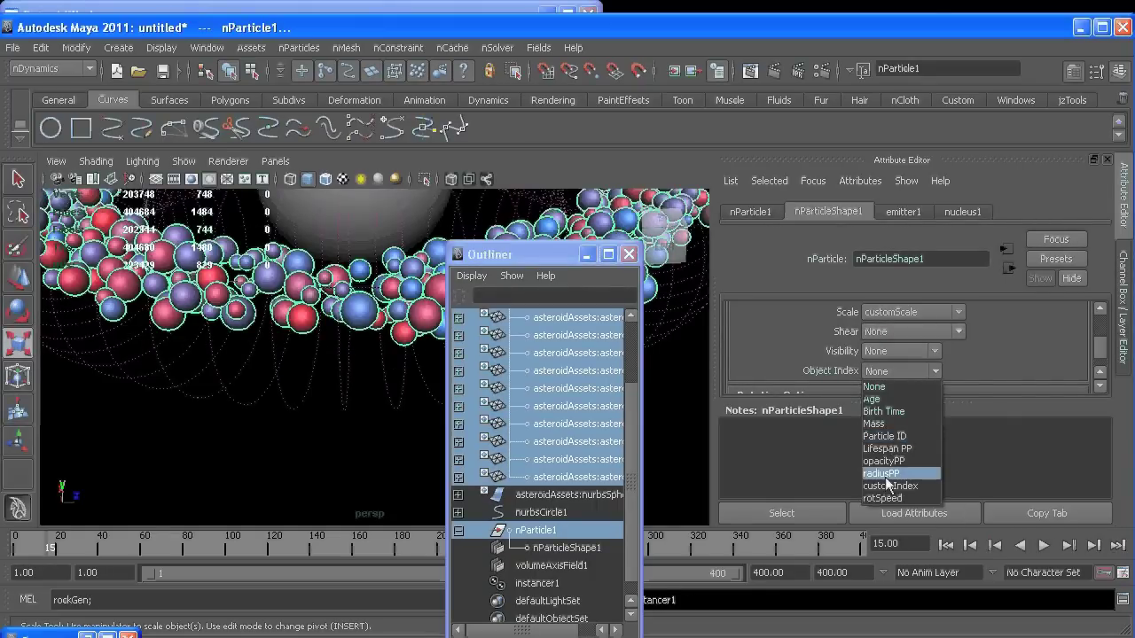
pyautogui.click(886, 486)
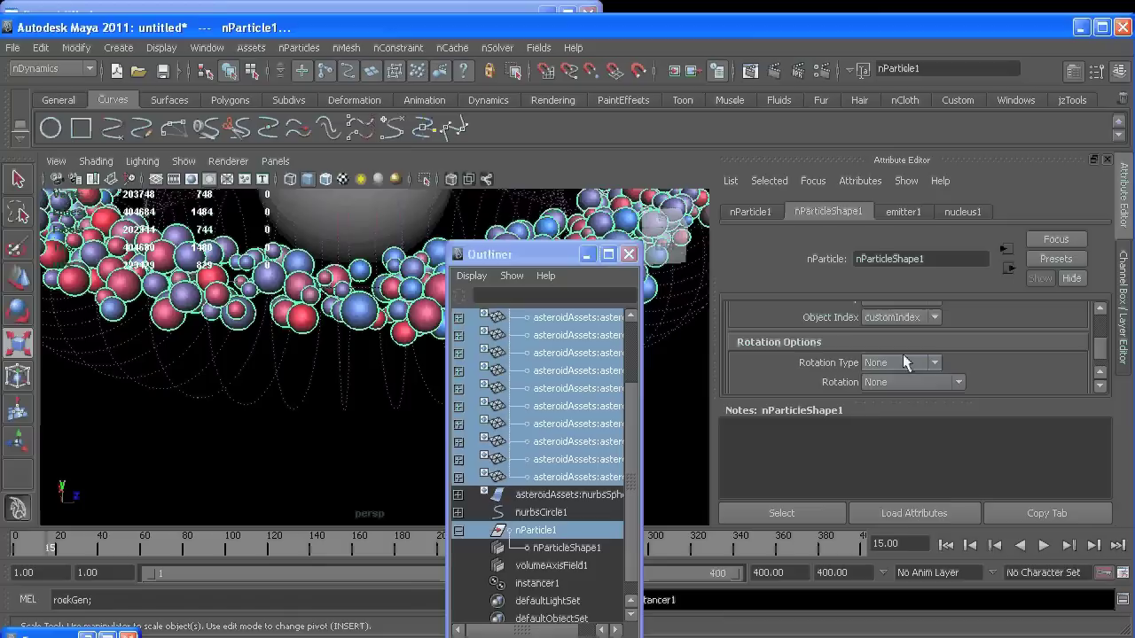
pyautogui.click(893, 382)
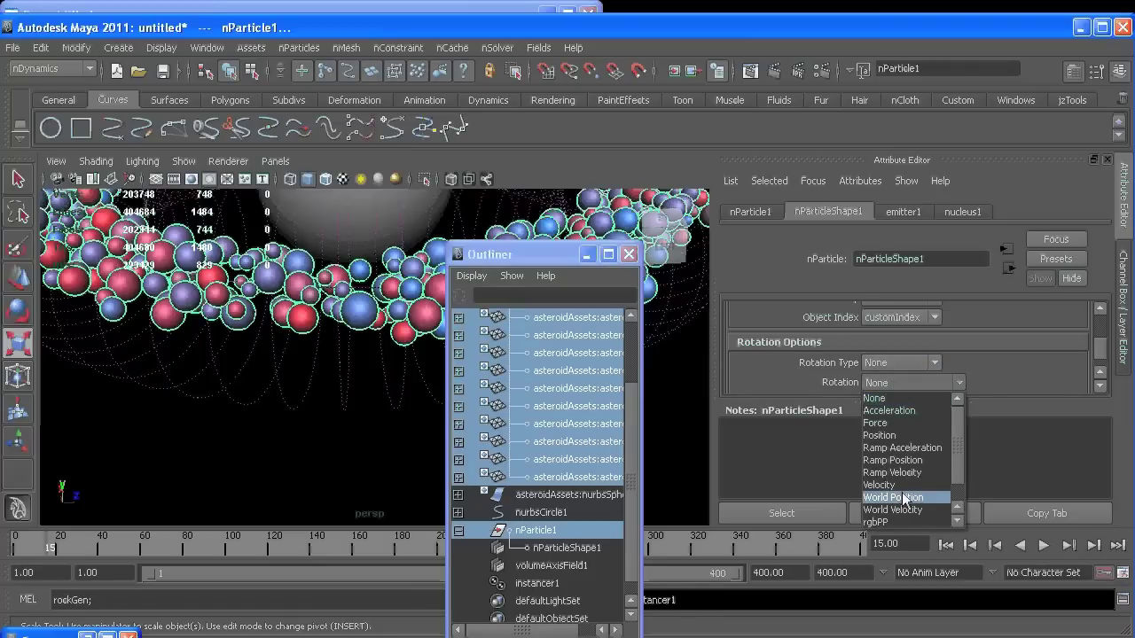
pyautogui.scroll(-2, 904, 498)
pyautogui.click(915, 519)
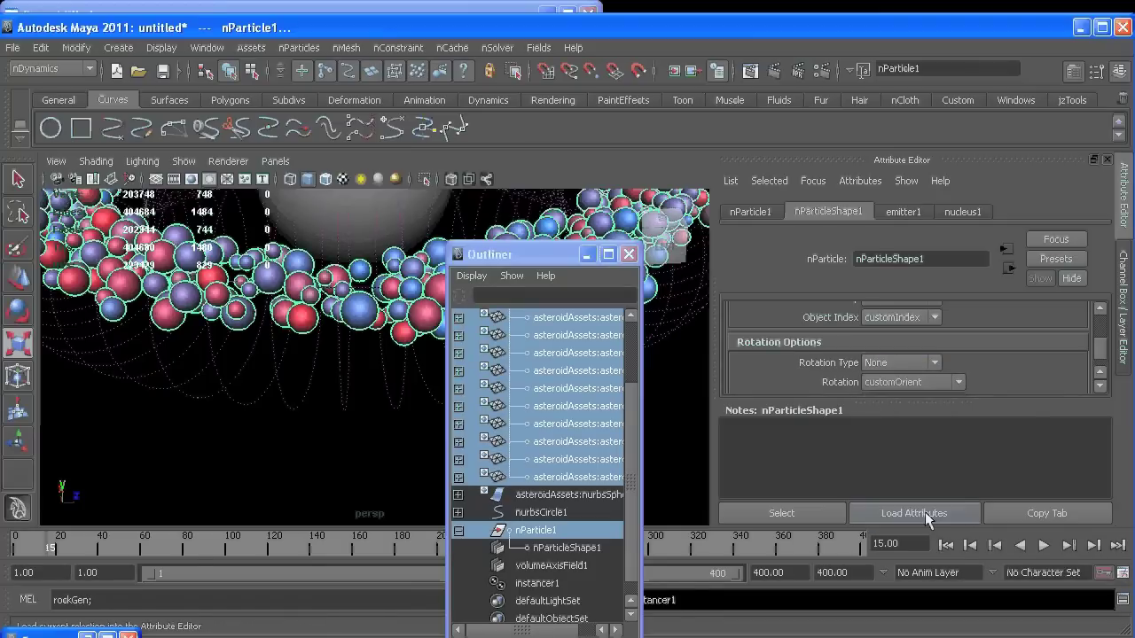
# - Rewind and play the simulation, stopping at frame 12 and dollying toward the ring
pyautogui.click(946, 545)
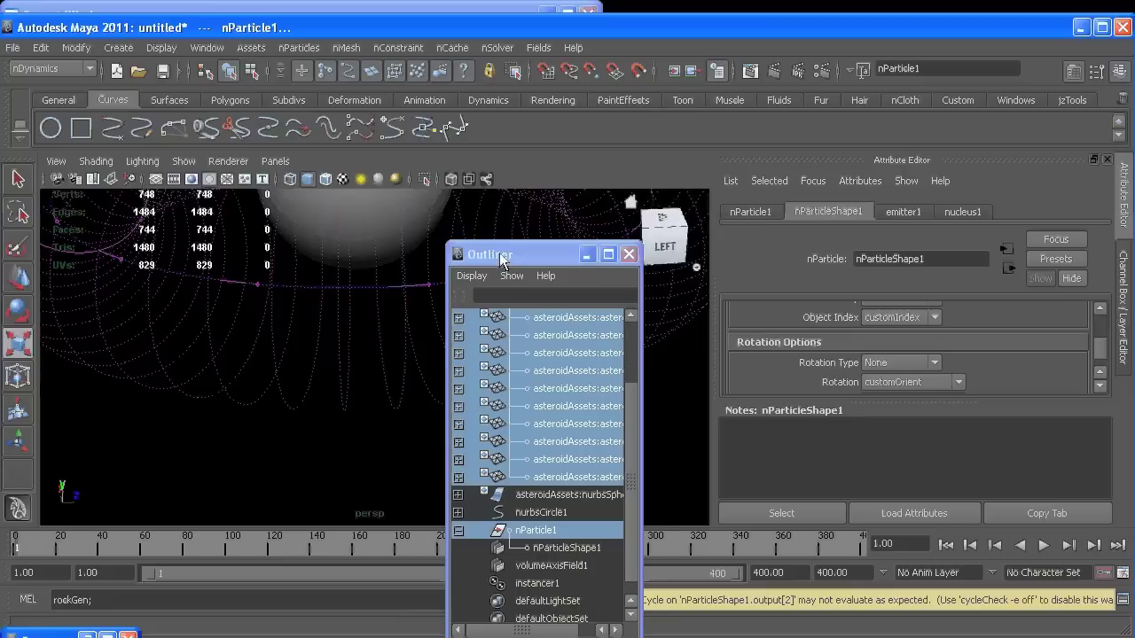
pyautogui.click(183, 161)
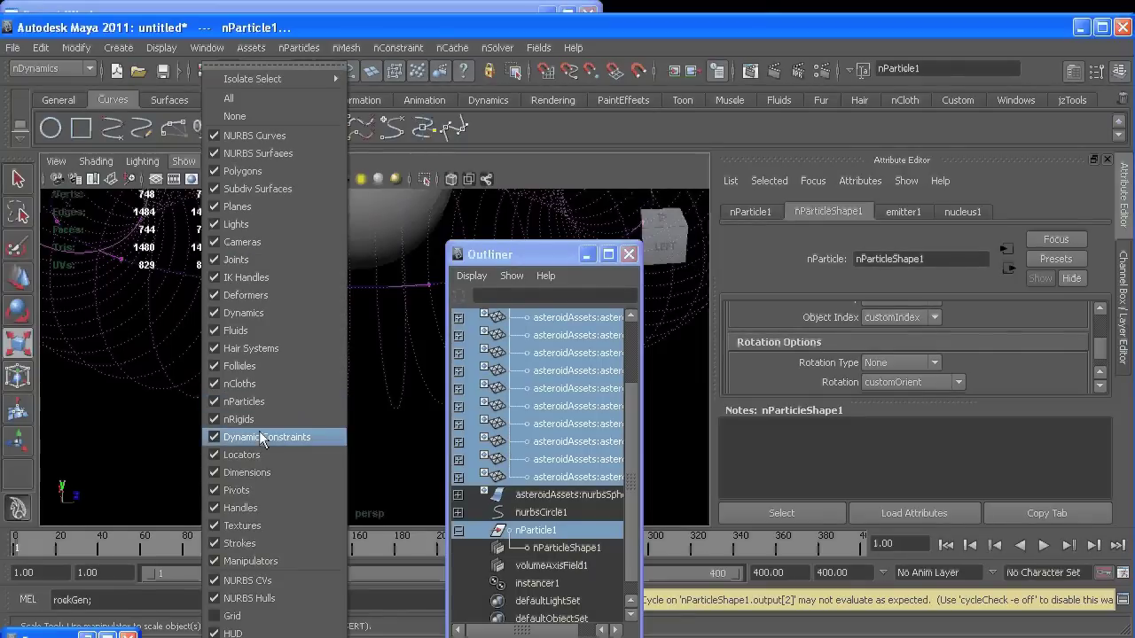
pyautogui.click(257, 259)
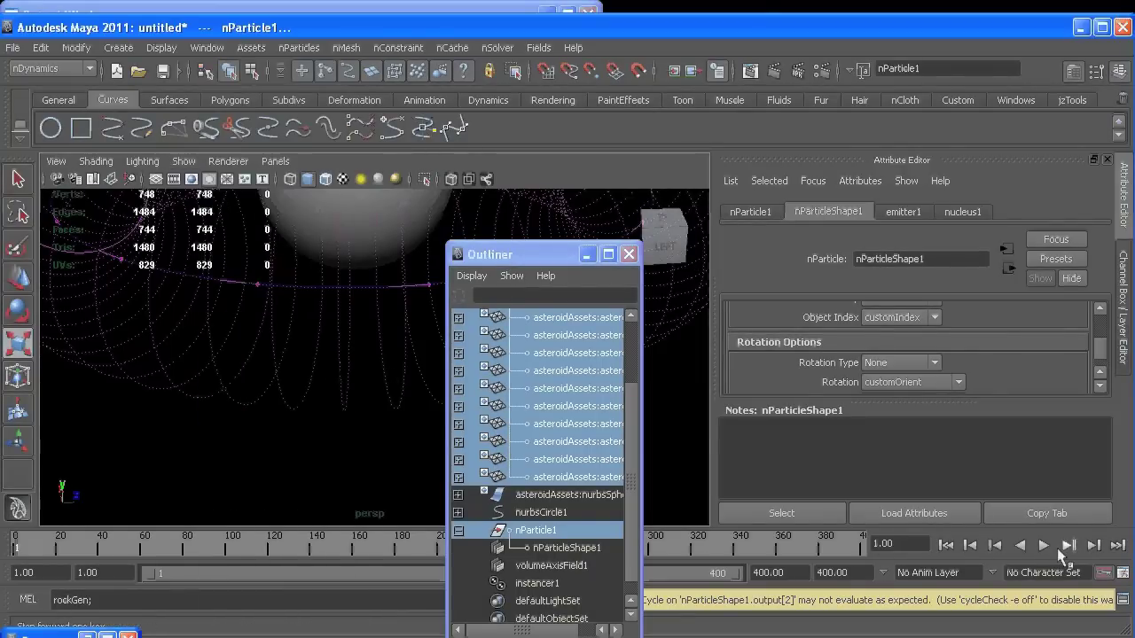
pyautogui.click(1044, 547)
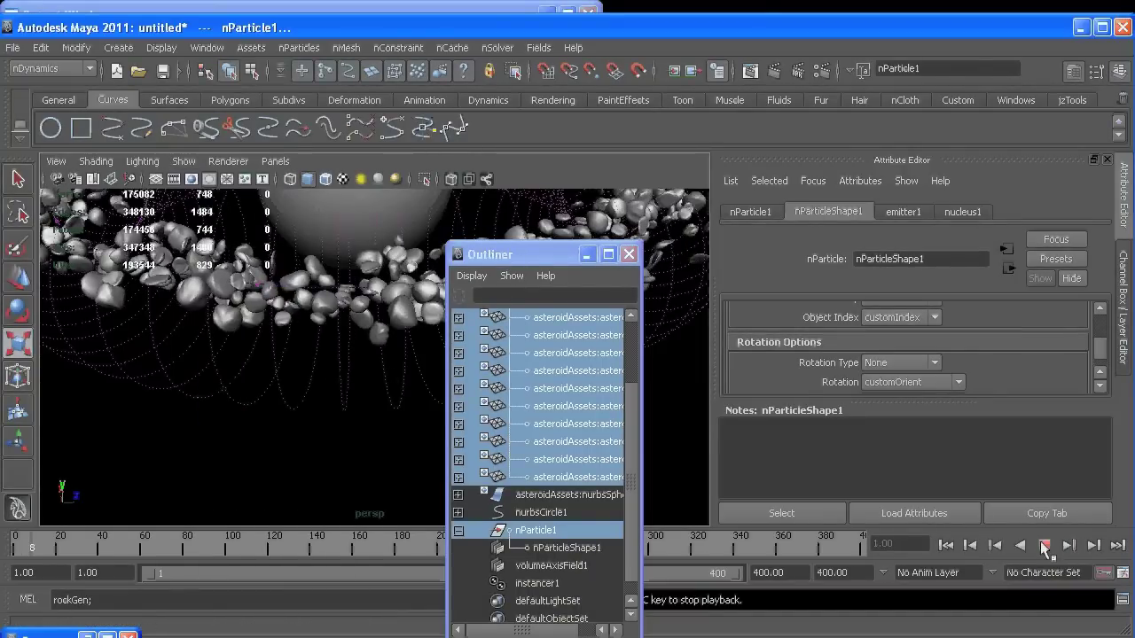
pyautogui.press('r')
pyautogui.press('Escape')
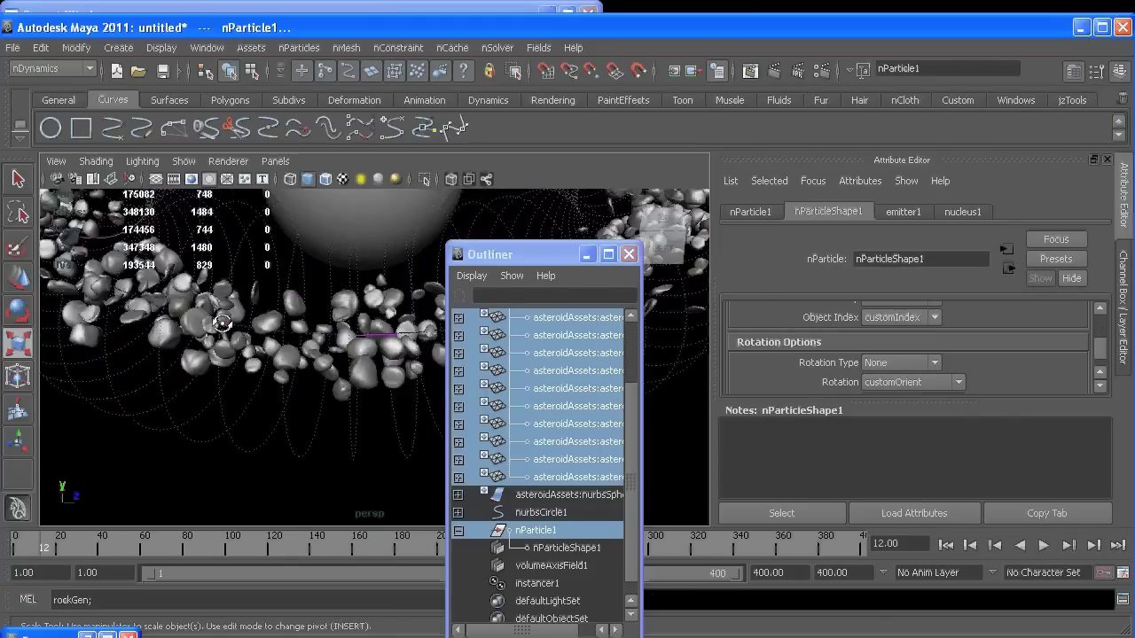
pyautogui.keyDown('alt'); pyautogui.moveTo(223, 324); pyautogui.dragTo(248, 355, button='right'); pyautogui.keyUp('alt')
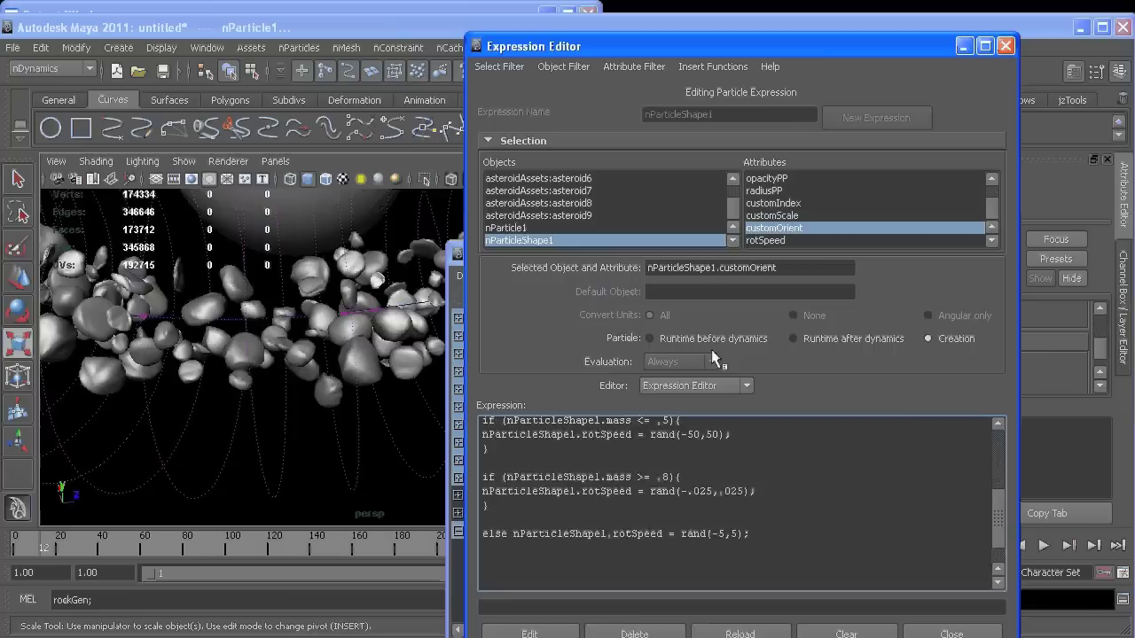
# - Create a runtime-before-dynamics expression 'customOrient += rotSpeed;' and minimize the Expression Editor
pyautogui.click(709, 339)
pyautogui.click(712, 439)
pyautogui.write('c')
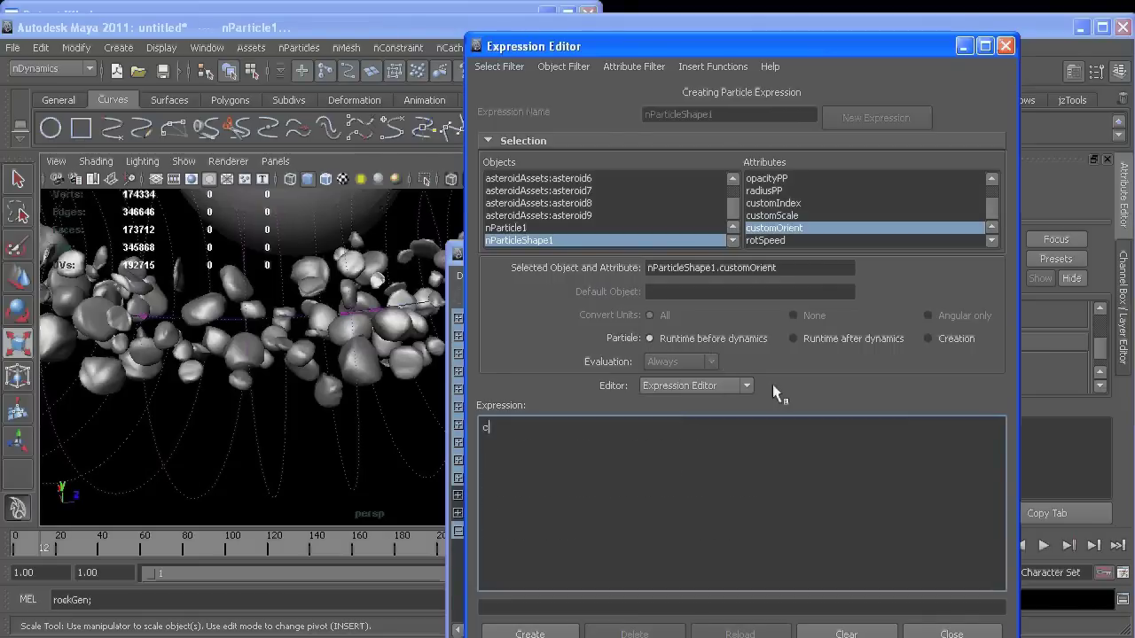
pyautogui.write('ustomOrient')
pyautogui.write('+= rotSpeed;')
pyautogui.click(529, 633)
pyautogui.click(964, 45)
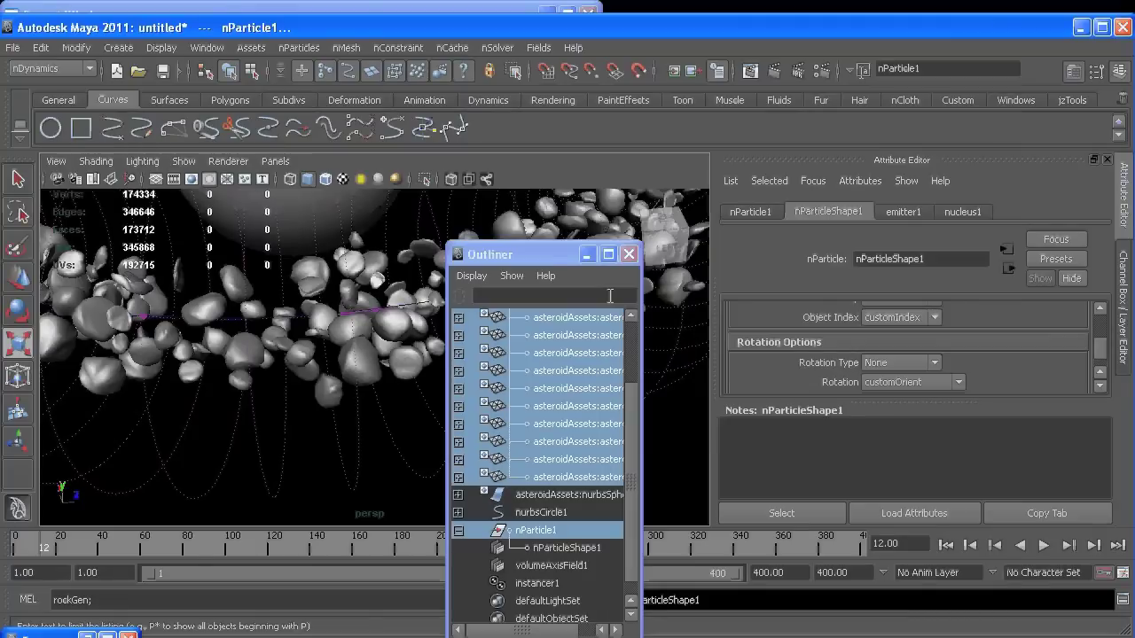
# - Play the simulation to frame 50, orbiting and dollying to watch the asteroids spin
pyautogui.click(1029, 546)
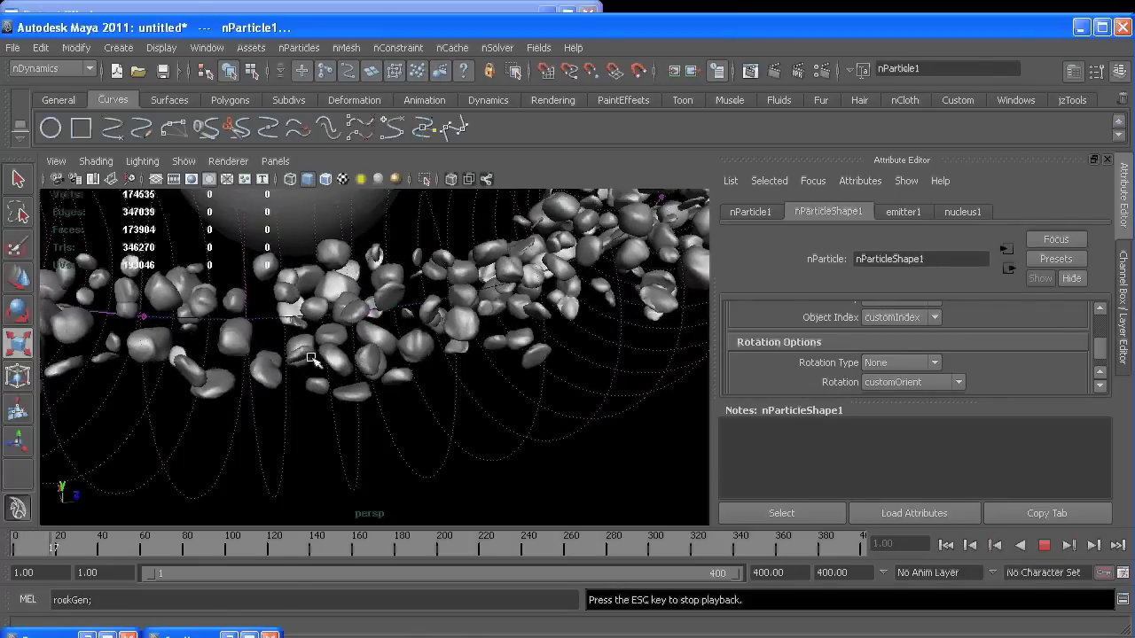
pyautogui.keyDown('alt'); pyautogui.moveTo(362, 346); pyautogui.dragTo(370, 346); pyautogui.keyUp('alt')
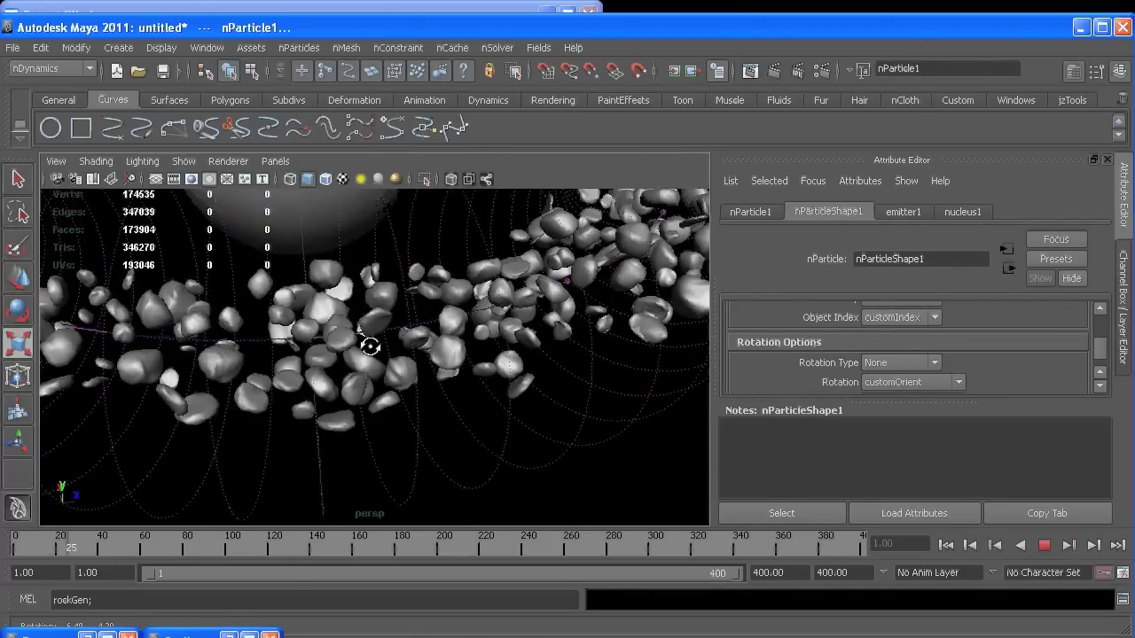
pyautogui.keyDown('alt'); pyautogui.moveTo(370, 346); pyautogui.dragTo(415, 377, button='right'); pyautogui.keyUp('alt')
pyautogui.press('r')
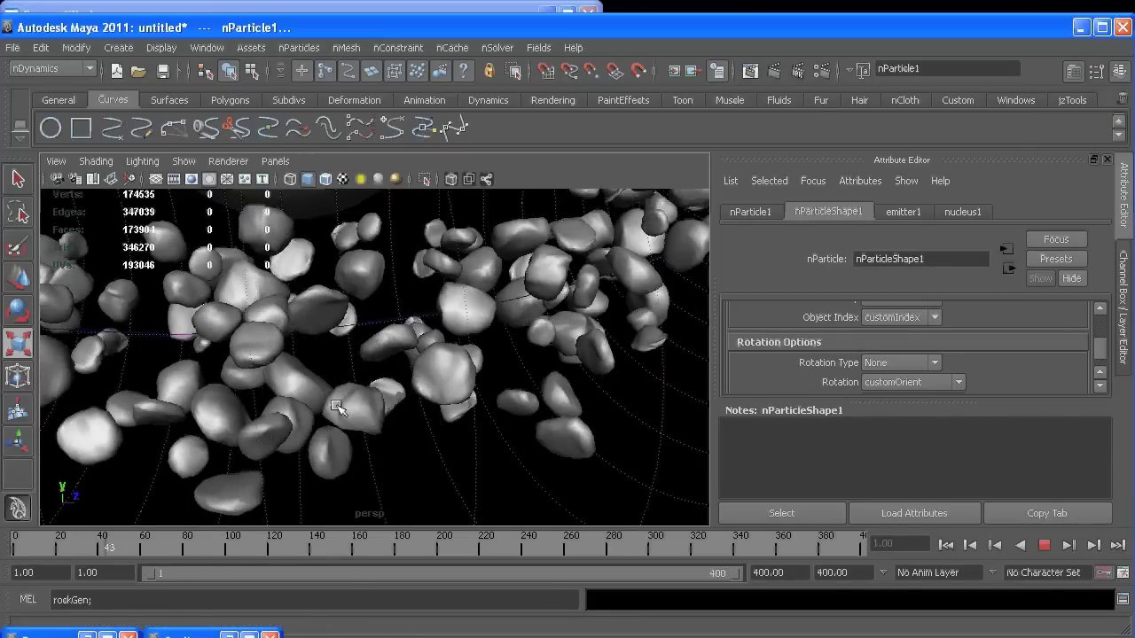
pyautogui.click(1044, 546)
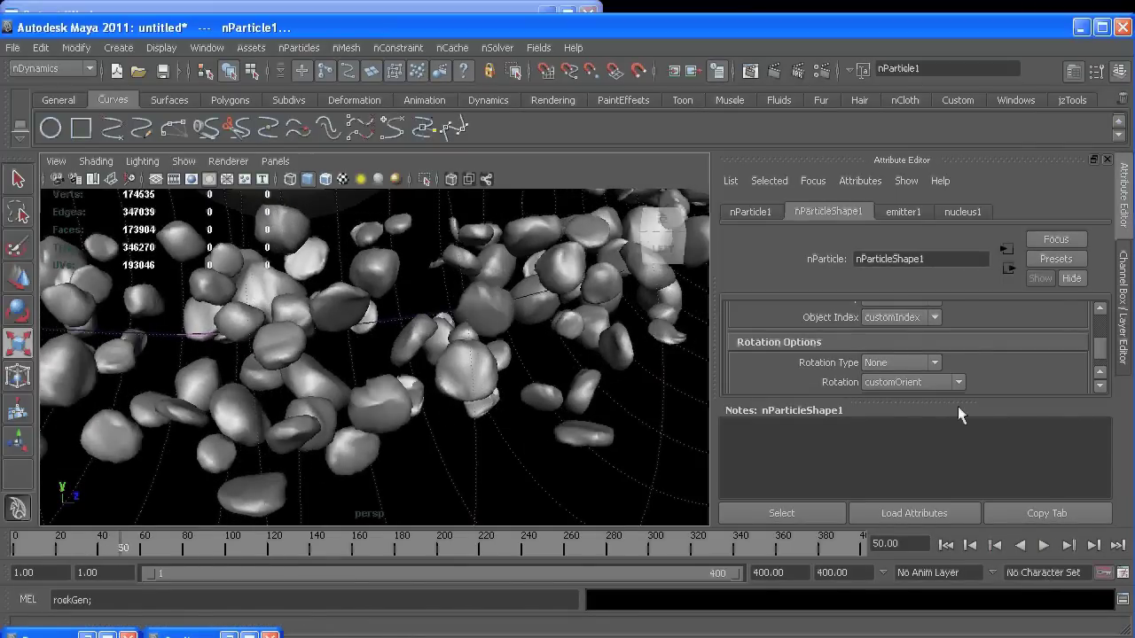
pyautogui.scroll(2, 937, 369)
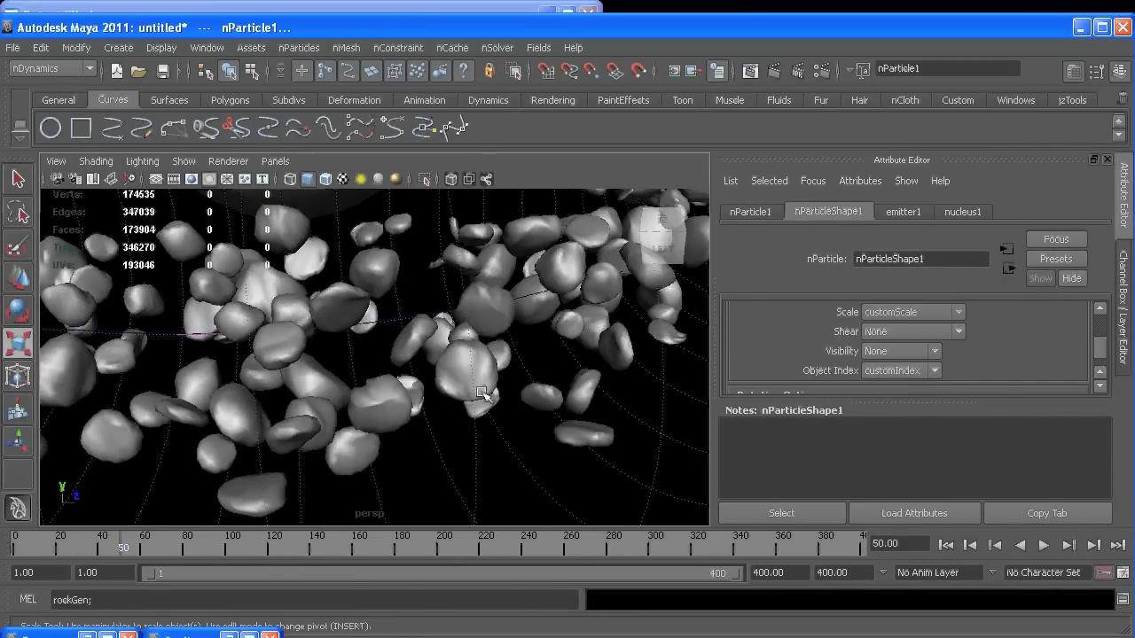
pyautogui.keyDown('alt'); pyautogui.moveTo(481, 393); pyautogui.dragTo(445, 393); pyautogui.keyUp('alt')
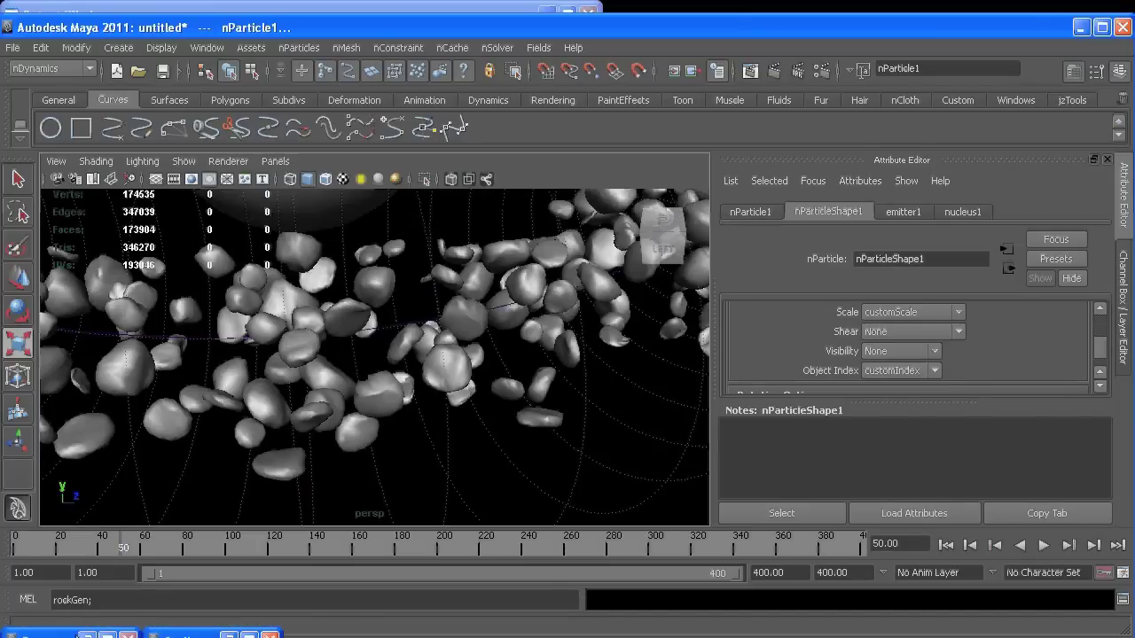
# - Restore the minimized Expression Editor from the taskbar
pyautogui.rightClick(44, 635)
pyautogui.press('Escape')
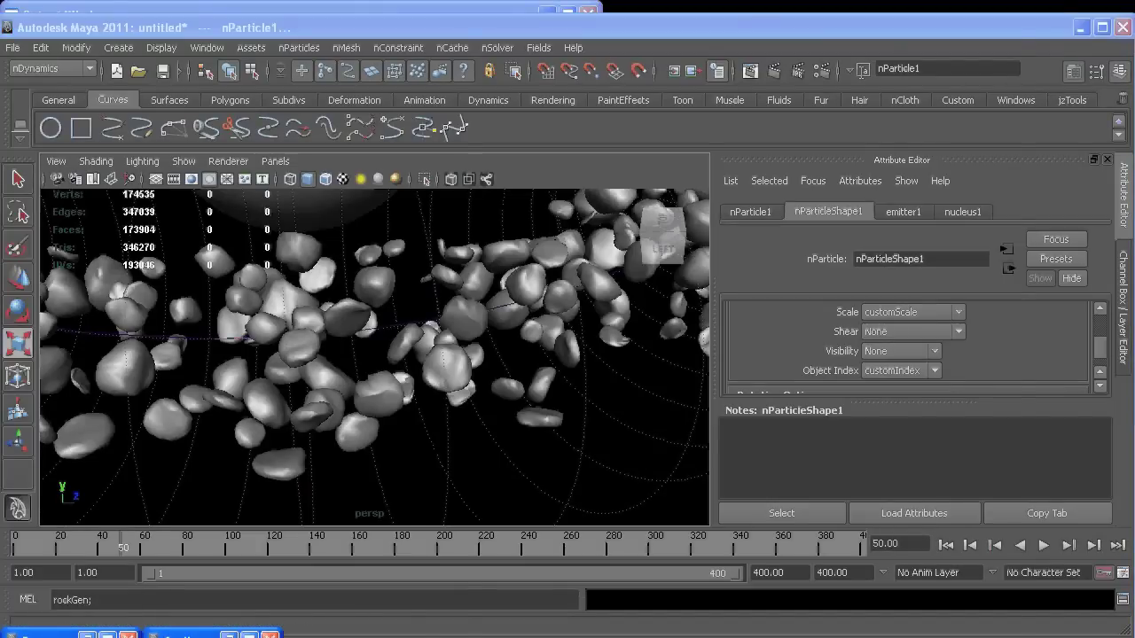
pyautogui.click(213, 636)
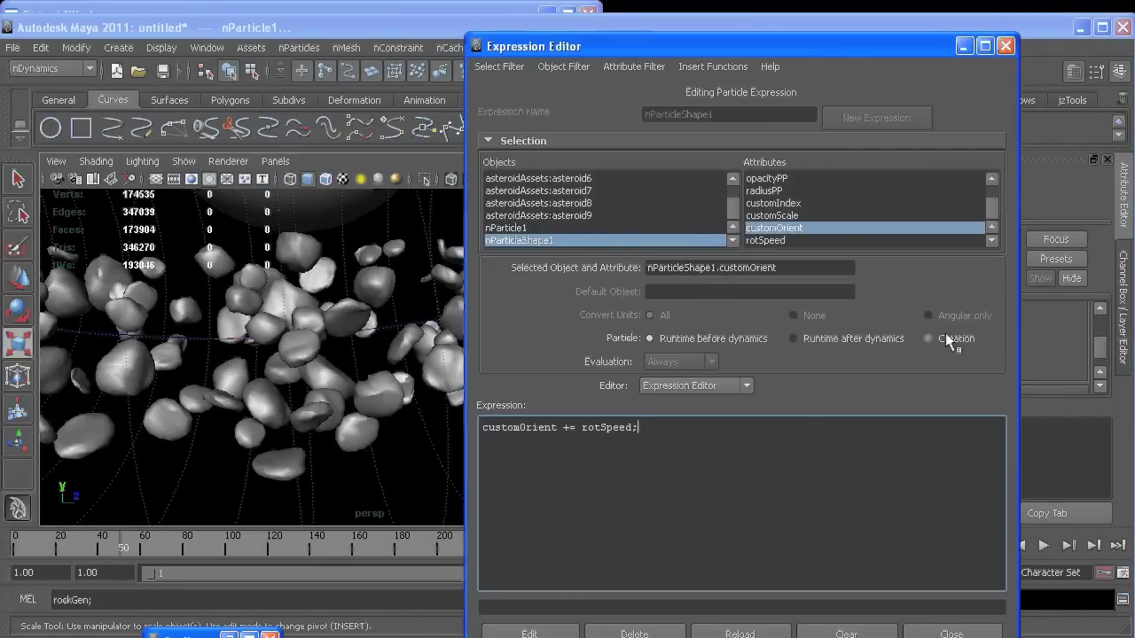
# - In the creation expression, set radiusPP = (.7 * mass) and mass = rand(.2,5), then apply
pyautogui.click(949, 340)
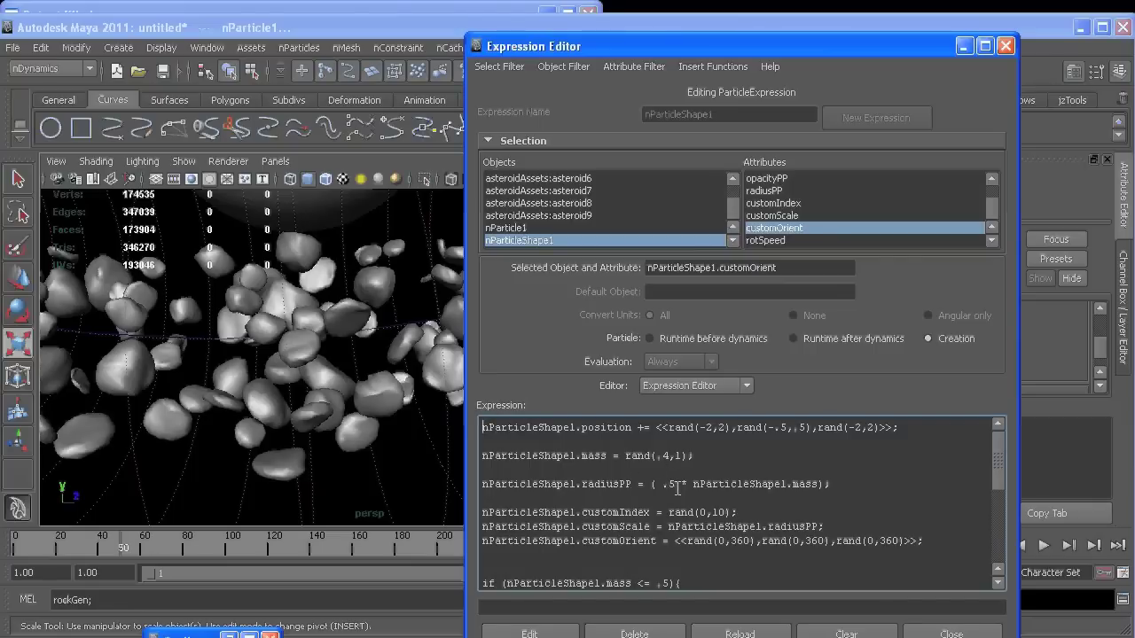
pyautogui.doubleClick(673, 485)
pyautogui.write('2')
pyautogui.press('BackSpace')
pyautogui.write('7')
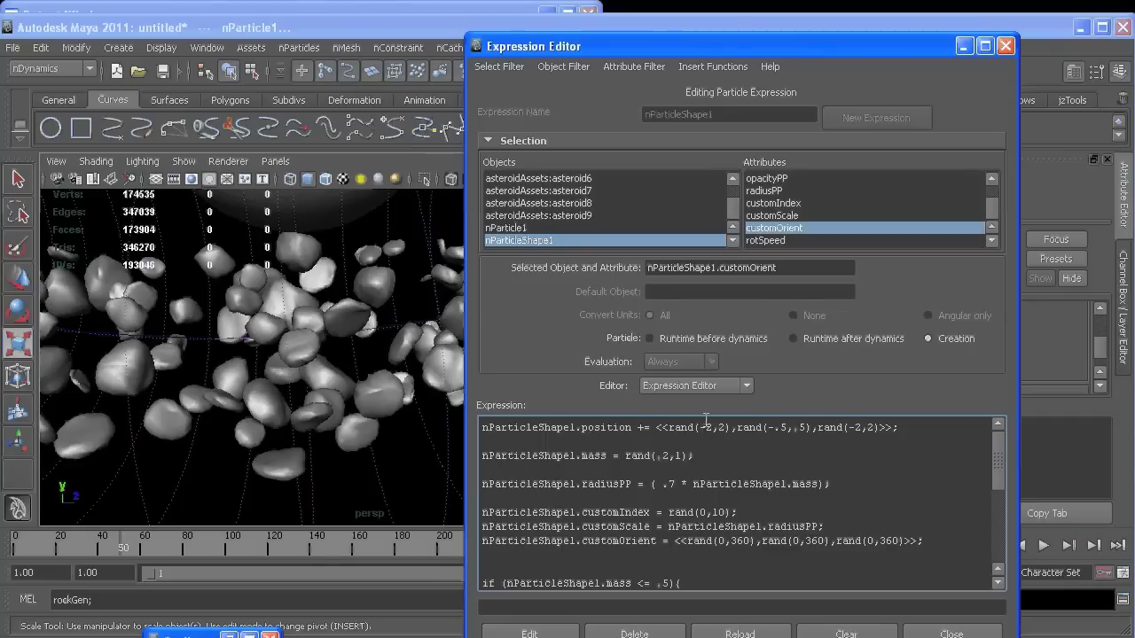
pyautogui.doubleClick(675, 455)
pyautogui.write('5')
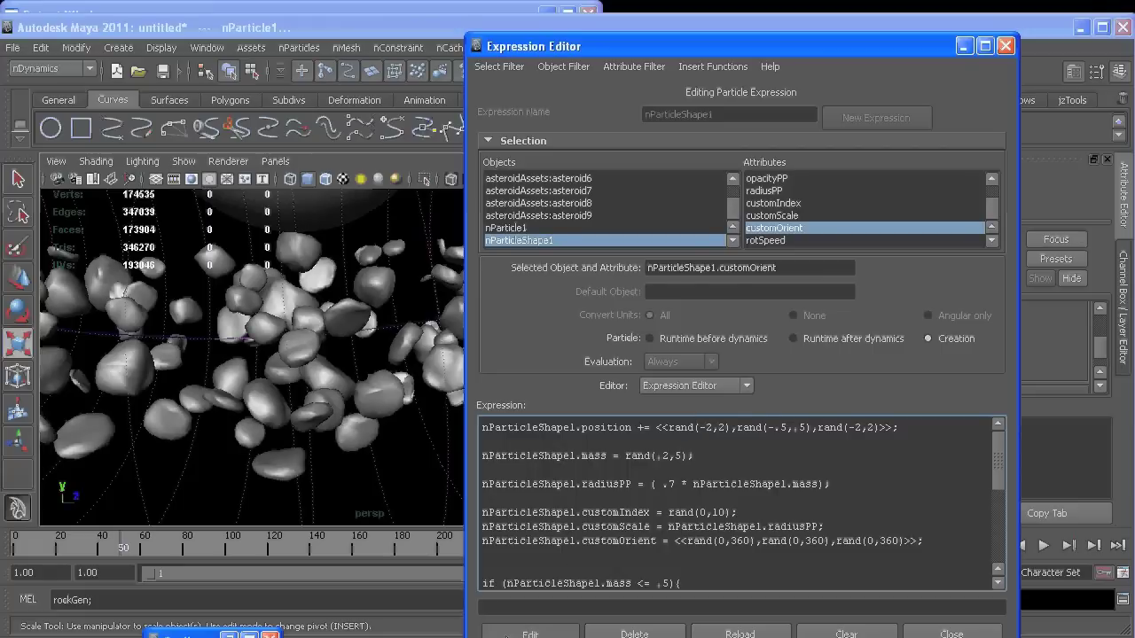
pyautogui.click(530, 634)
pyautogui.click(1005, 45)
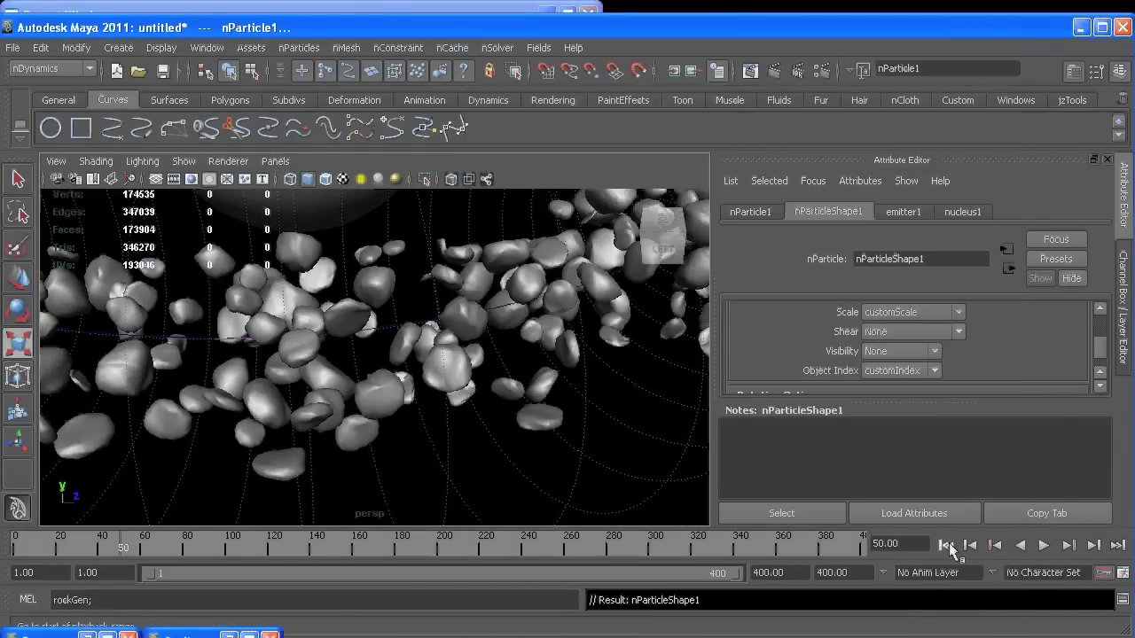
# - Rewind and play the simulation to preview the oversized asteroids, then rewind
pyautogui.click(946, 546)
pyautogui.click(1043, 545)
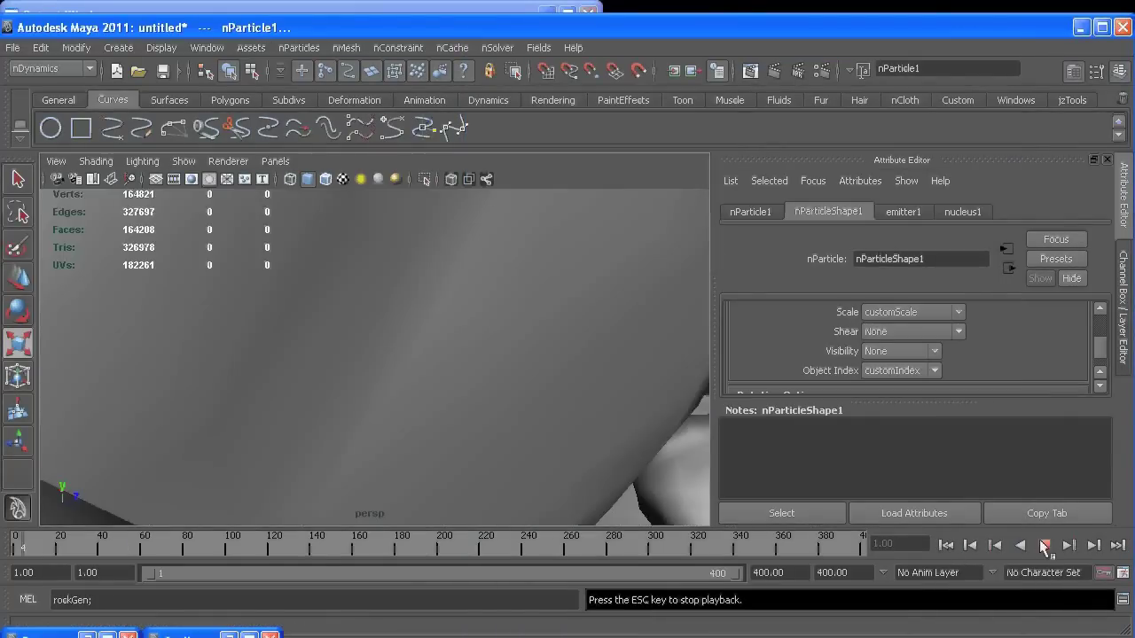
pyautogui.press('Escape')
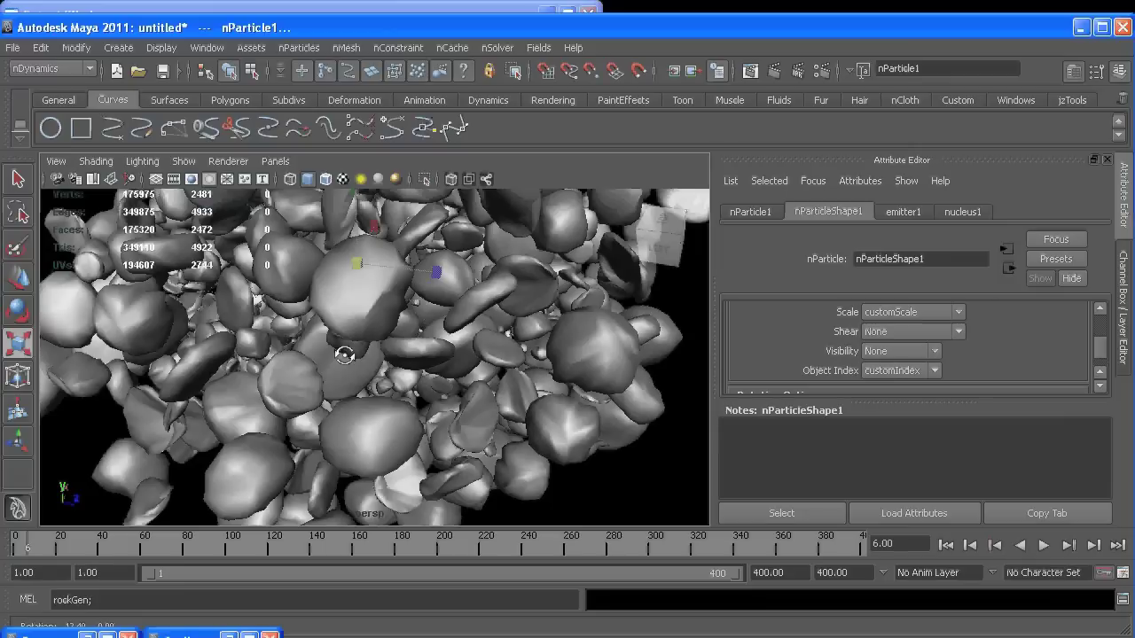
pyautogui.click(946, 546)
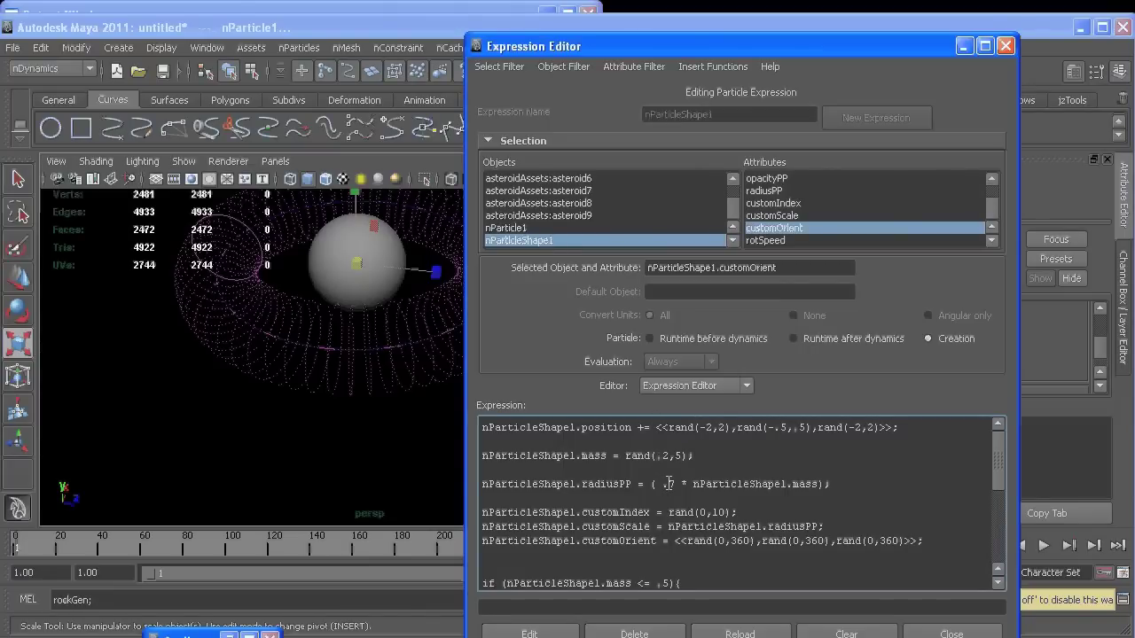
# - Change the radiusPP factor to .55, apply, and replay to frame 6
pyautogui.doubleClick(672, 483)
pyautogui.write('55')
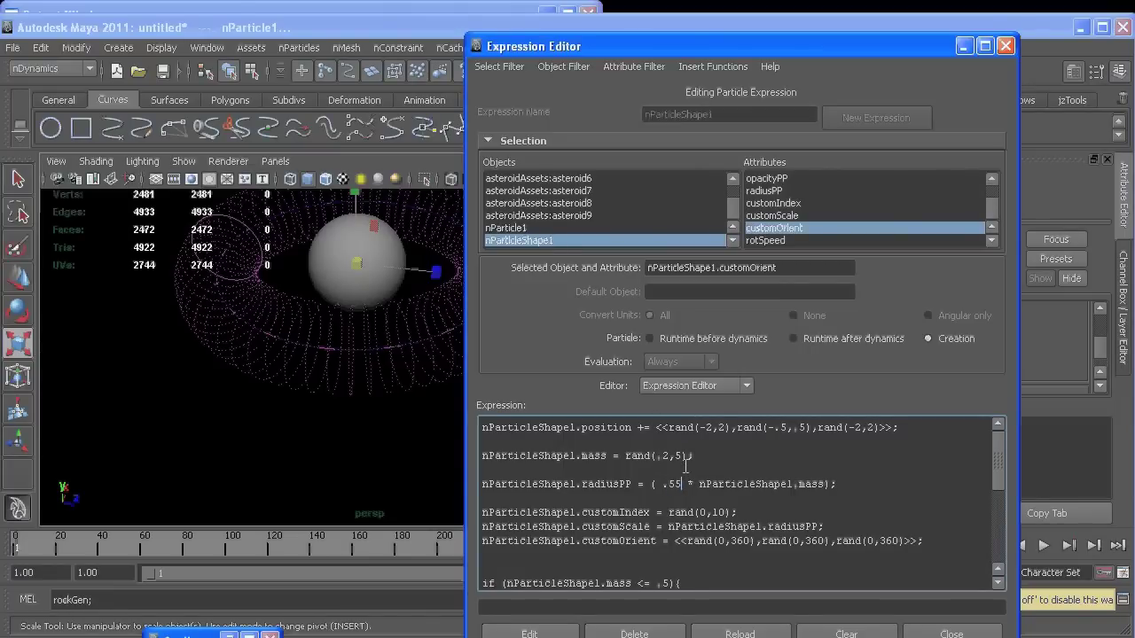
pyautogui.click(545, 635)
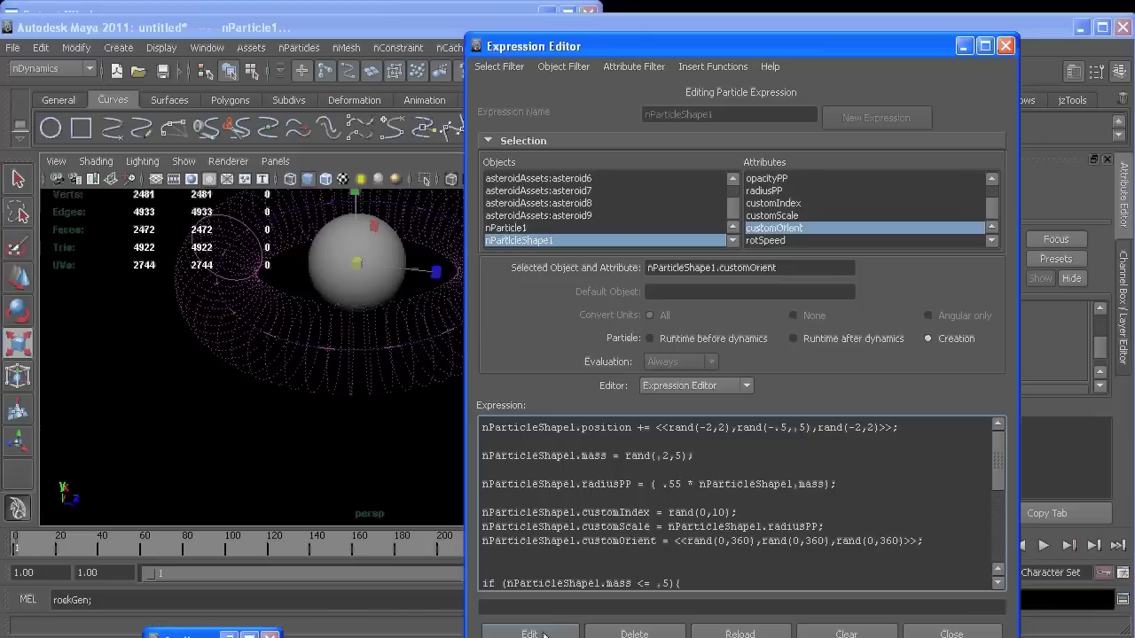
pyautogui.click(963, 47)
pyautogui.keyDown('alt'); pyautogui.moveTo(570, 329); pyautogui.dragTo(641, 444, button='right'); pyautogui.keyUp('alt')
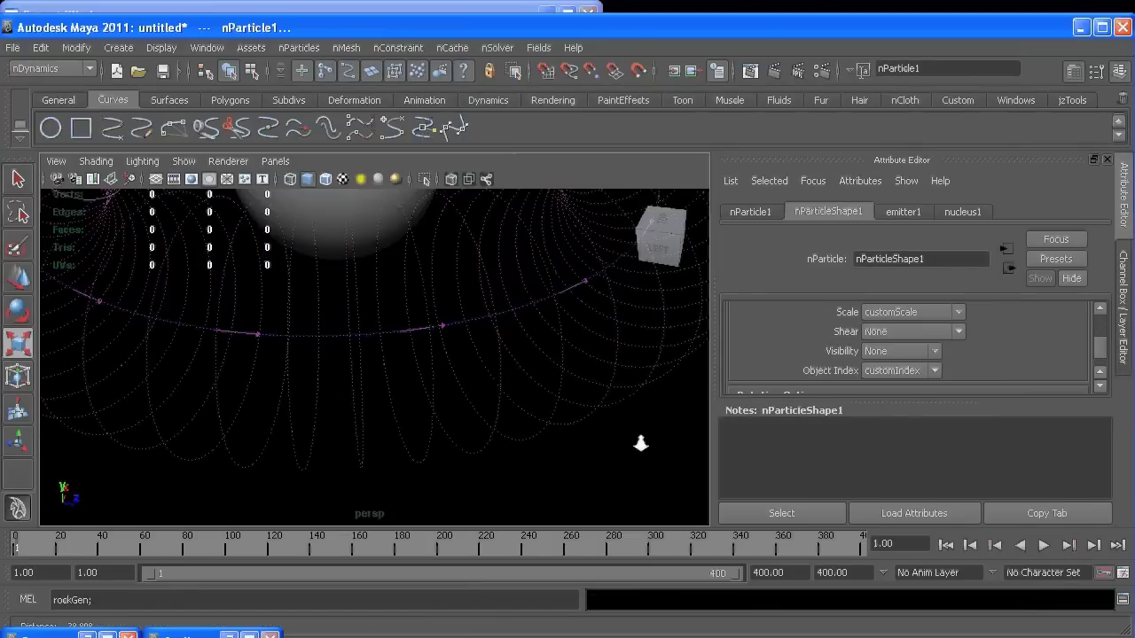
pyautogui.click(1045, 545)
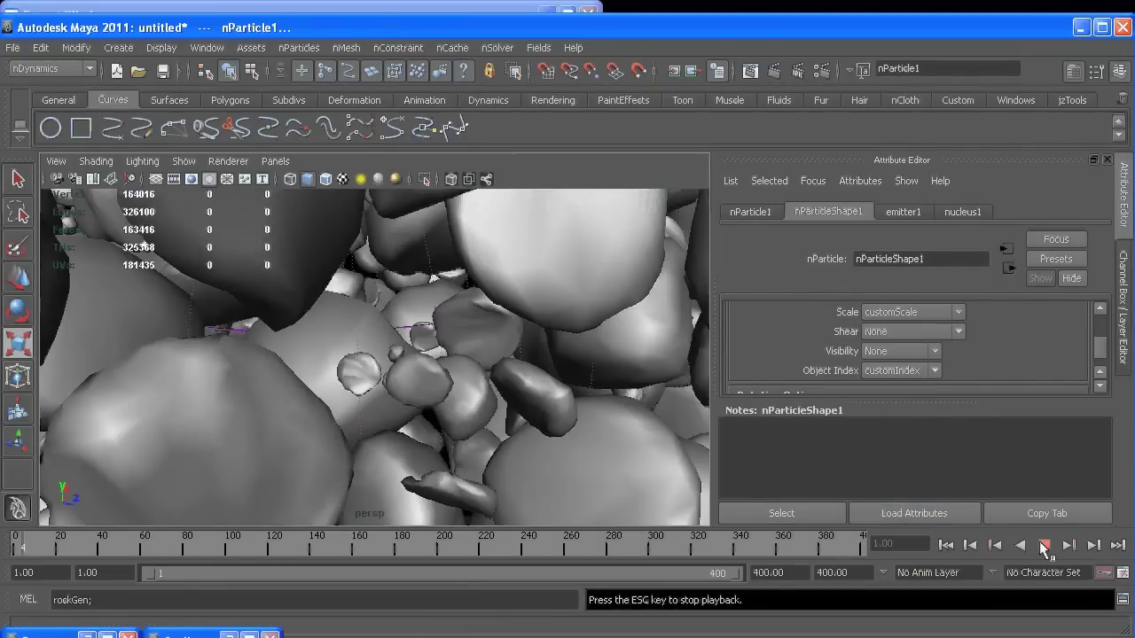
pyautogui.click(1045, 545)
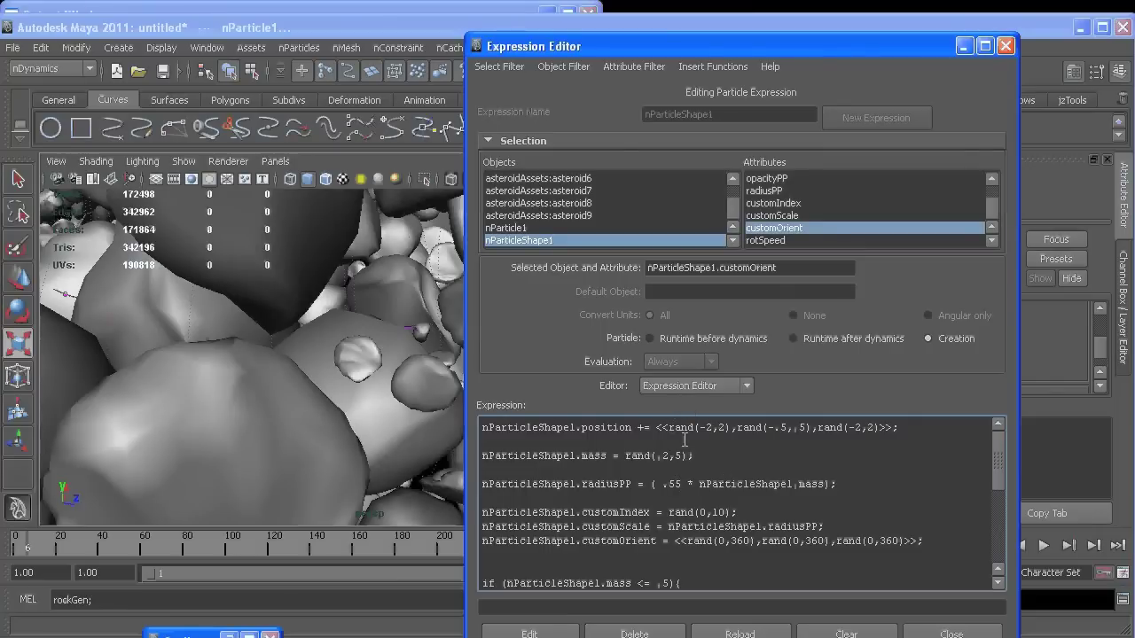
# - Change the radiusPP multiplier from .55 to .2 and apply the creation expression
pyautogui.click(685, 483)
pyautogui.doubleClick(679, 484)
pyautogui.moveTo(691, 456); pyautogui.dragTo(626, 457)
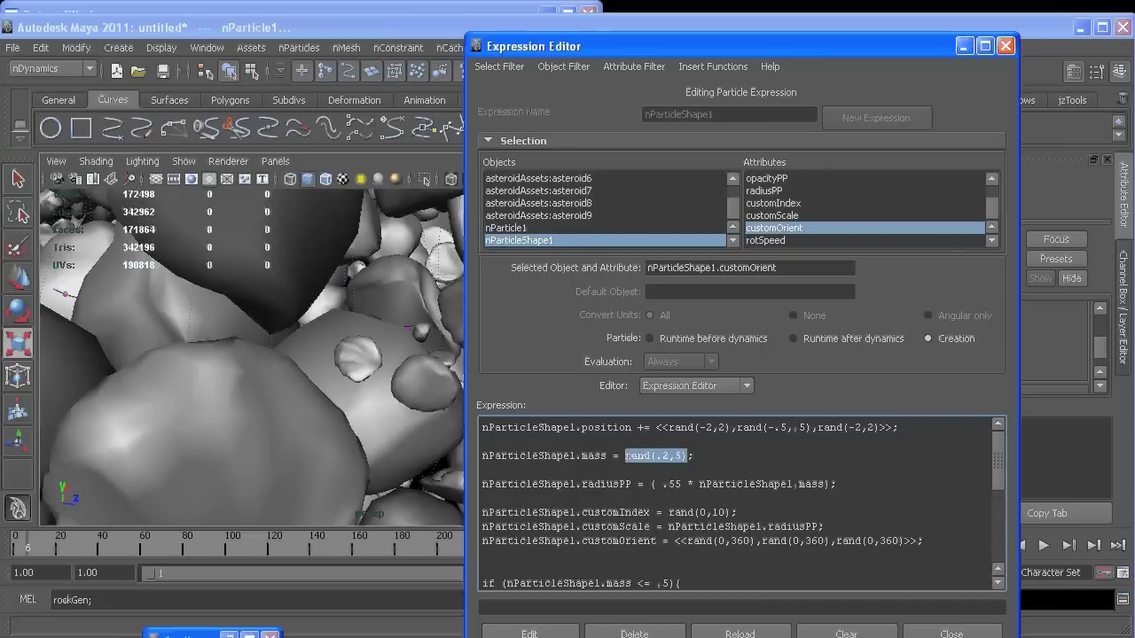
pyautogui.doubleClick(678, 484)
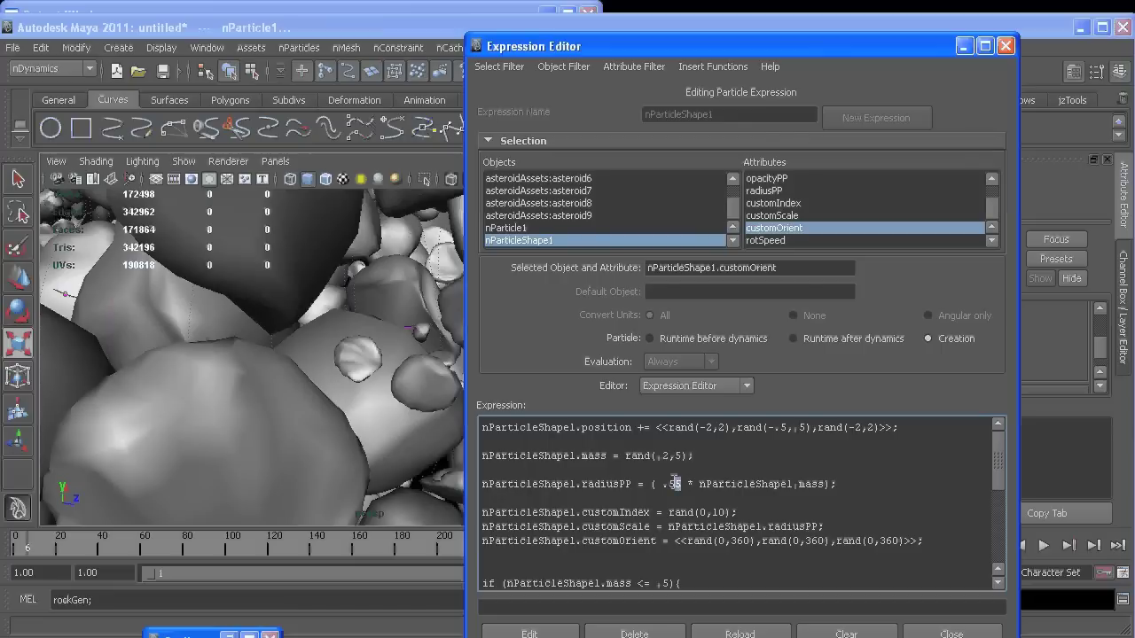
pyautogui.write('2')
pyautogui.click(536, 632)
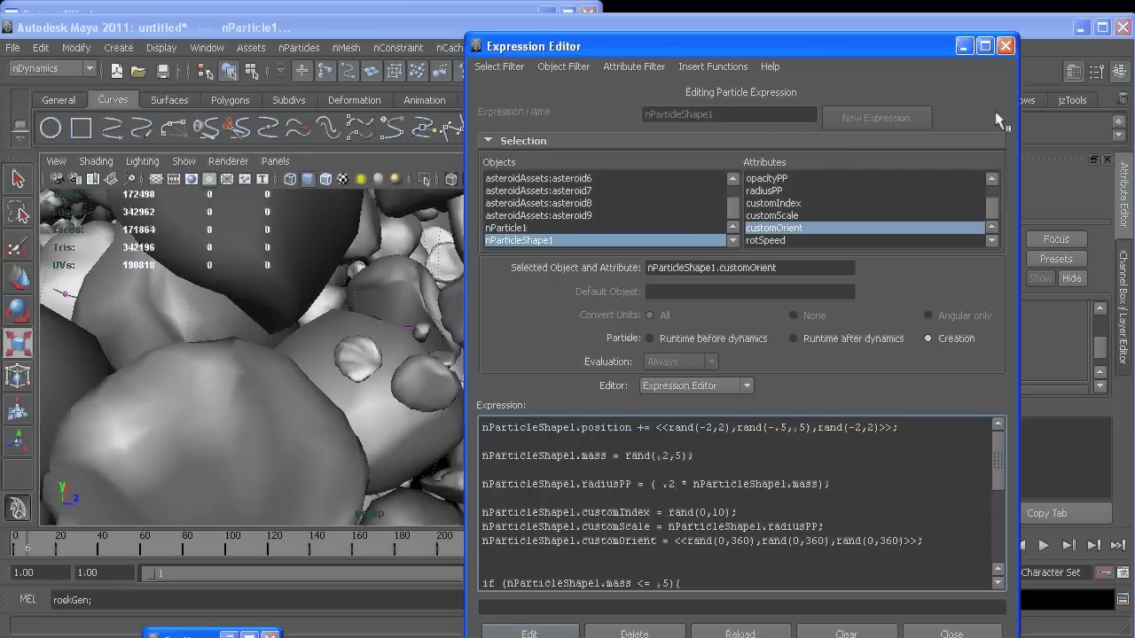
pyautogui.click(962, 47)
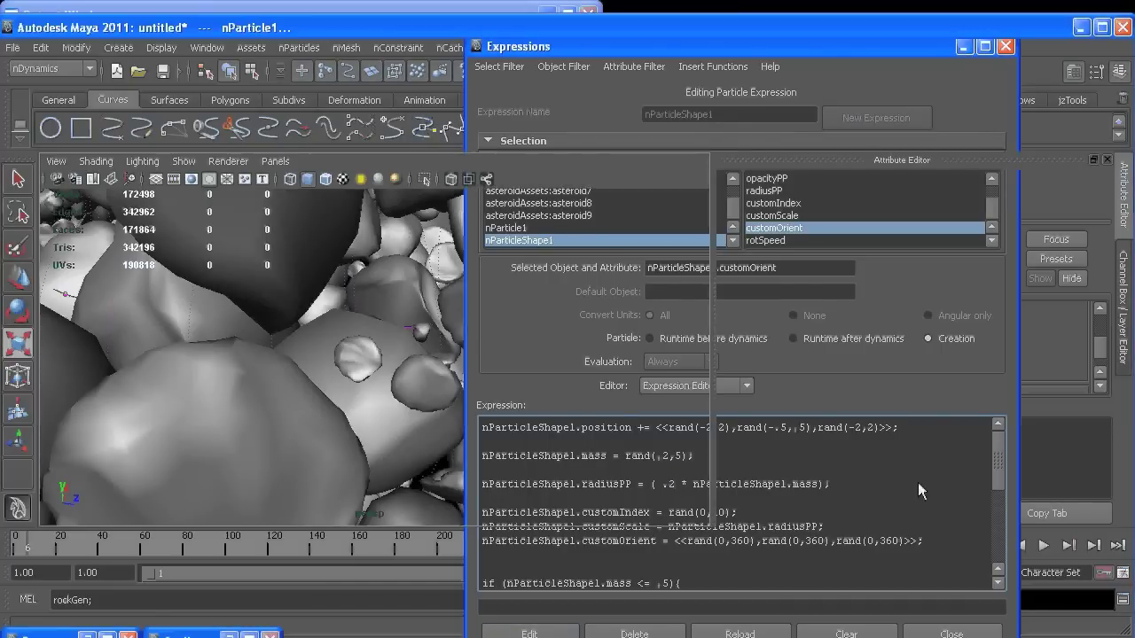
# - Rewind and replay the belt from frame 1, dollying in among the rocks
pyautogui.click(947, 546)
pyautogui.click(1044, 545)
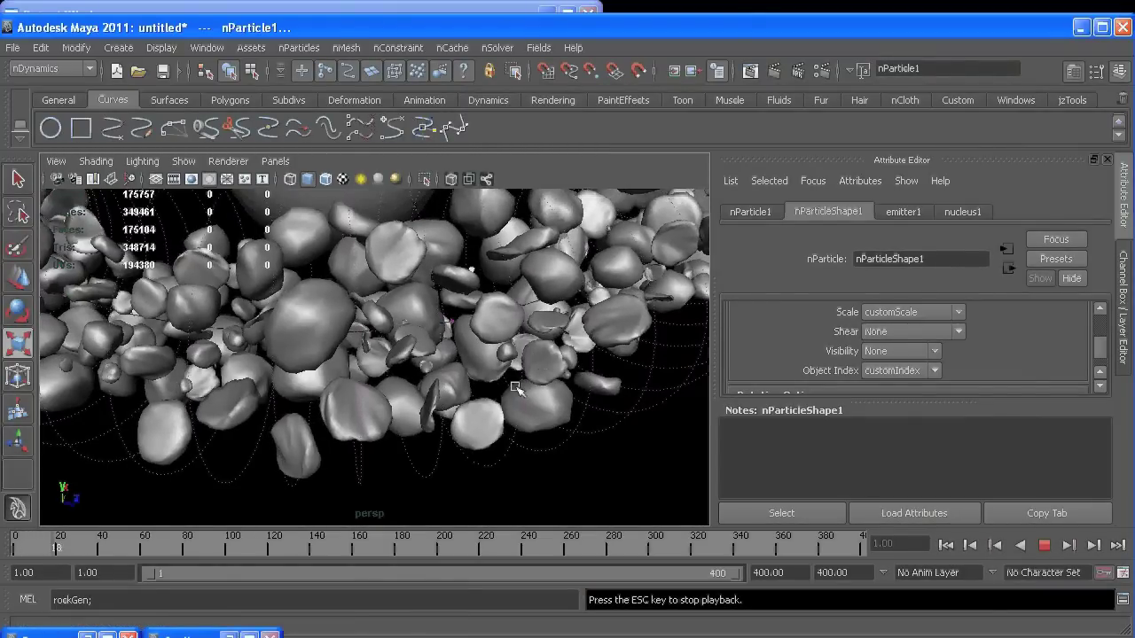
pyautogui.press('r')
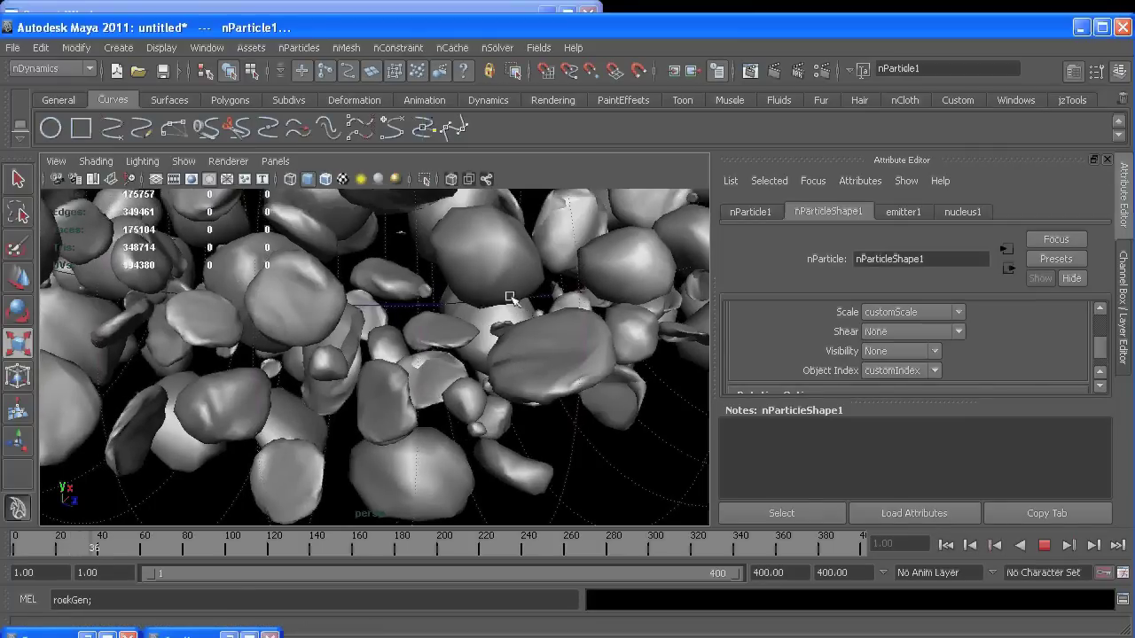
pyautogui.keyDown('alt'); pyautogui.moveTo(508, 362); pyautogui.dragTo(468, 350, button='right'); pyautogui.keyUp('alt')
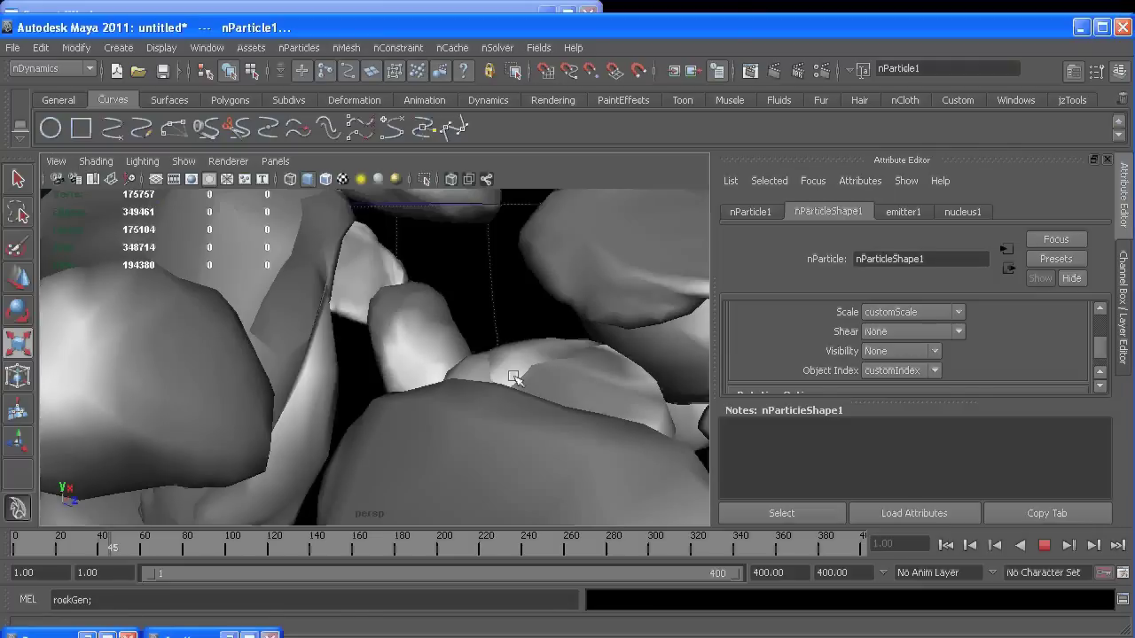
pyautogui.press('r')
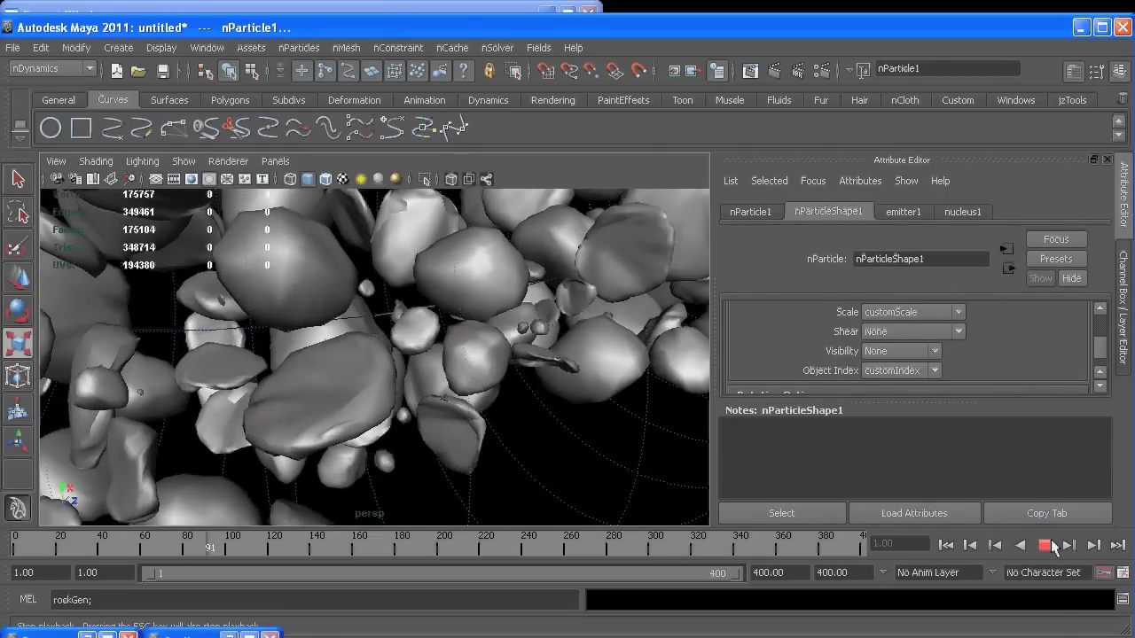
# - Stop at frame 93 and dolly out and orbit to frame the planet with its ring
pyautogui.click(1046, 546)
pyautogui.keyDown('alt'); pyautogui.moveTo(527, 395); pyautogui.dragTo(357, 342, button='right'); pyautogui.keyUp('alt')
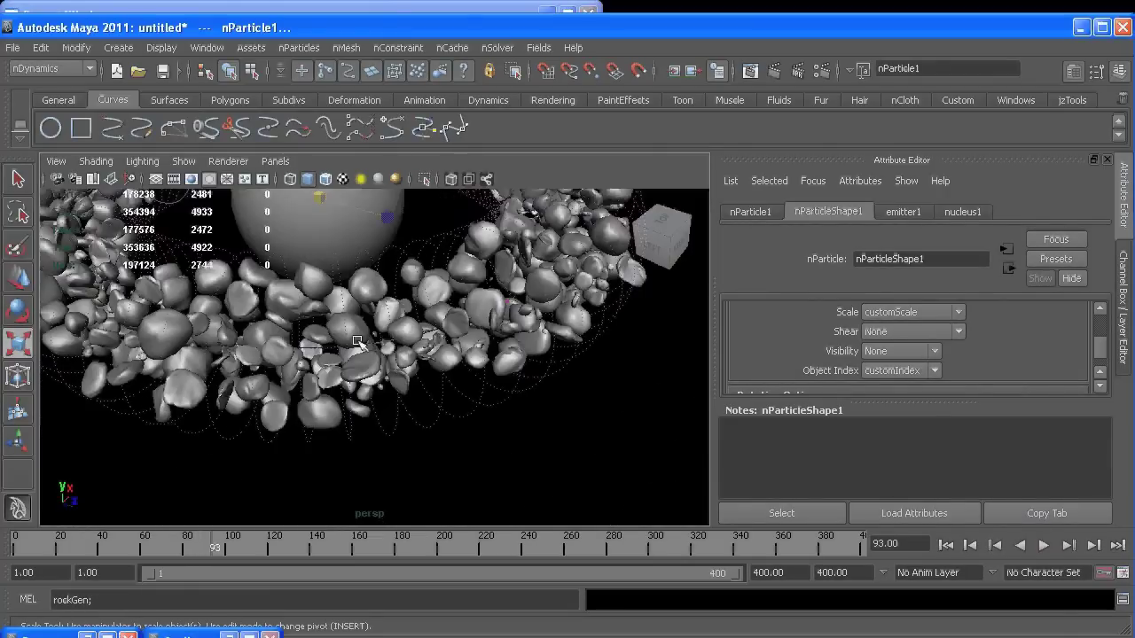
pyautogui.keyDown('alt'); pyautogui.moveTo(357, 343); pyautogui.dragTo(391, 328); pyautogui.keyUp('alt')
pyautogui.keyDown('alt'); pyautogui.moveTo(391, 327); pyautogui.dragTo(411, 343, button='right'); pyautogui.keyUp('alt')
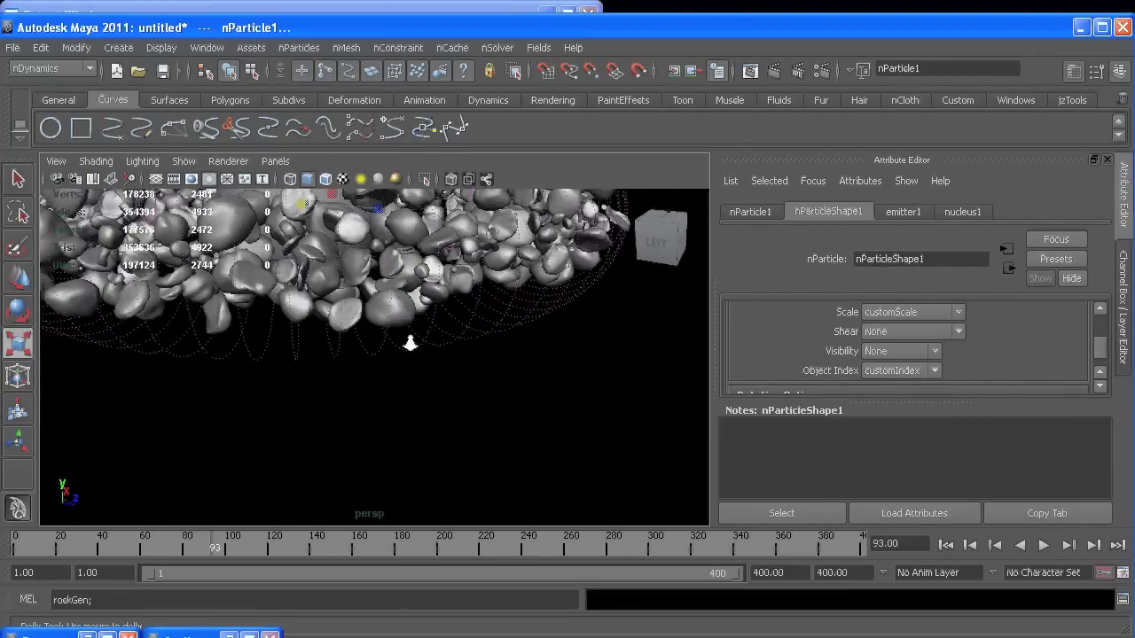
pyautogui.keyDown('alt'); pyautogui.moveTo(411, 343); pyautogui.dragTo(269, 378); pyautogui.keyUp('alt')
pyautogui.press('r')
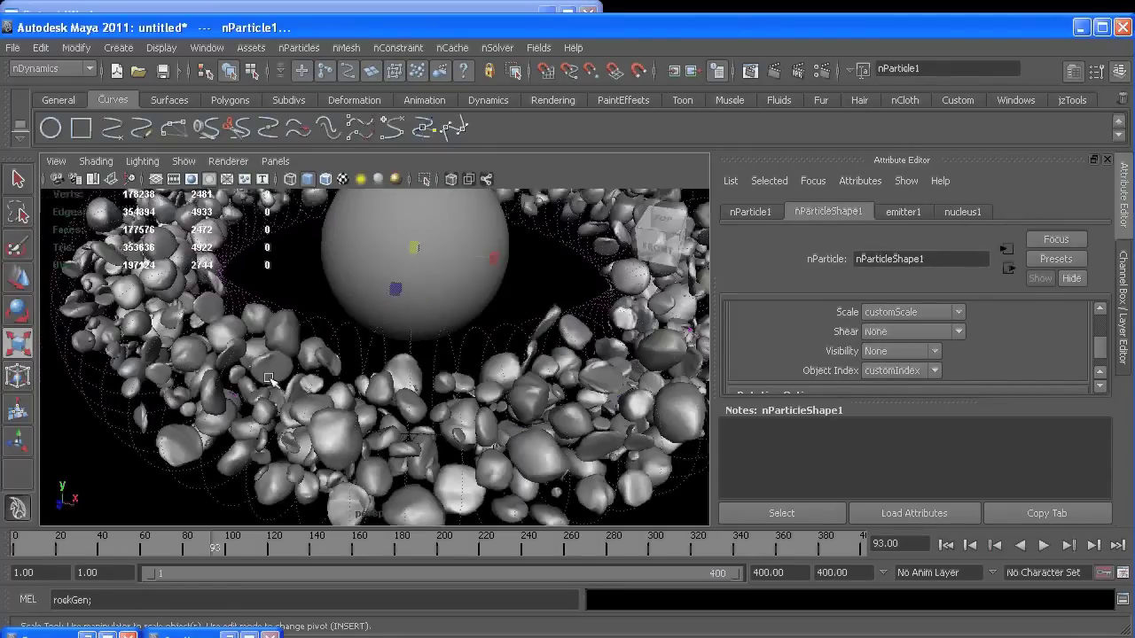